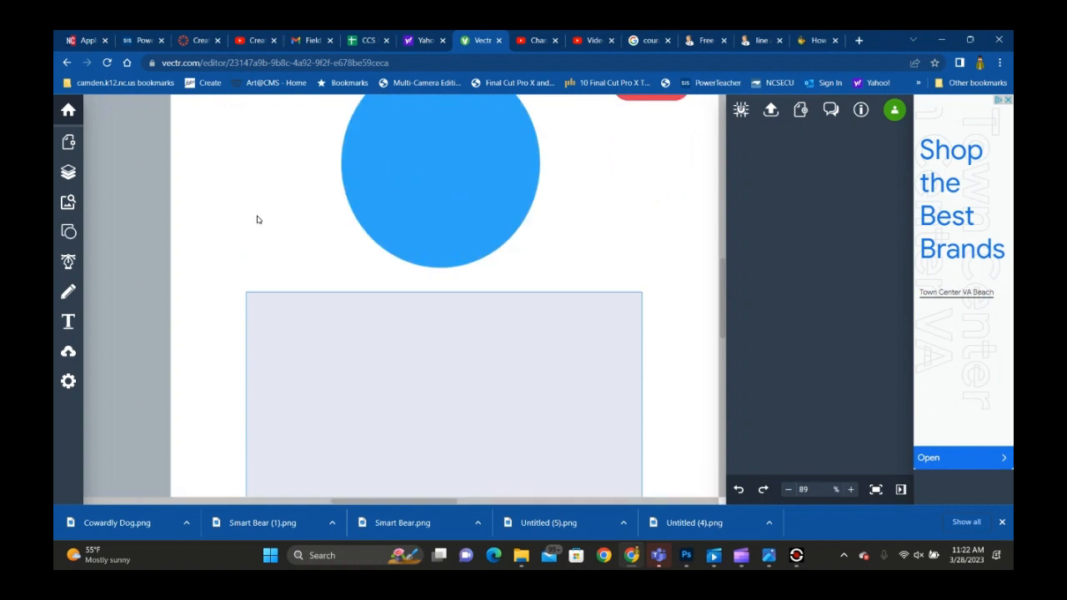
- Shift the pale rectangle to about X 162 px at the page bottom and centre the blue circle just above it
scroll(258, 219, "down", 2)
scroll(257, 219, "down", 1)
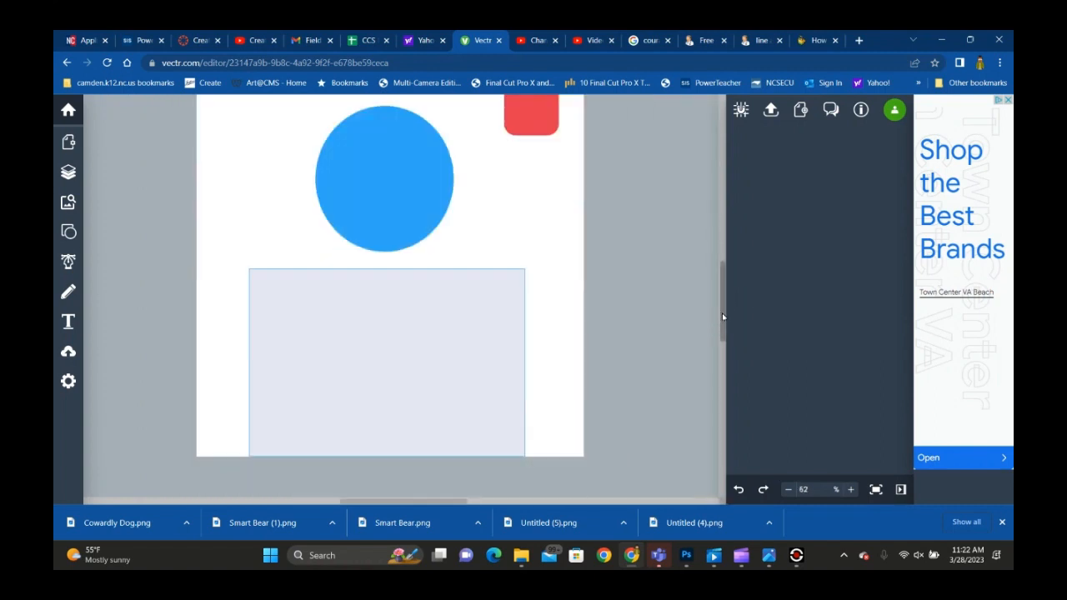
left_click_drag(721, 313, 719, 307)
mouse_move(418, 408)
left_mouse_down()
mouse_move(417, 393)
mouse_move(421, 408)
left_mouse_up()
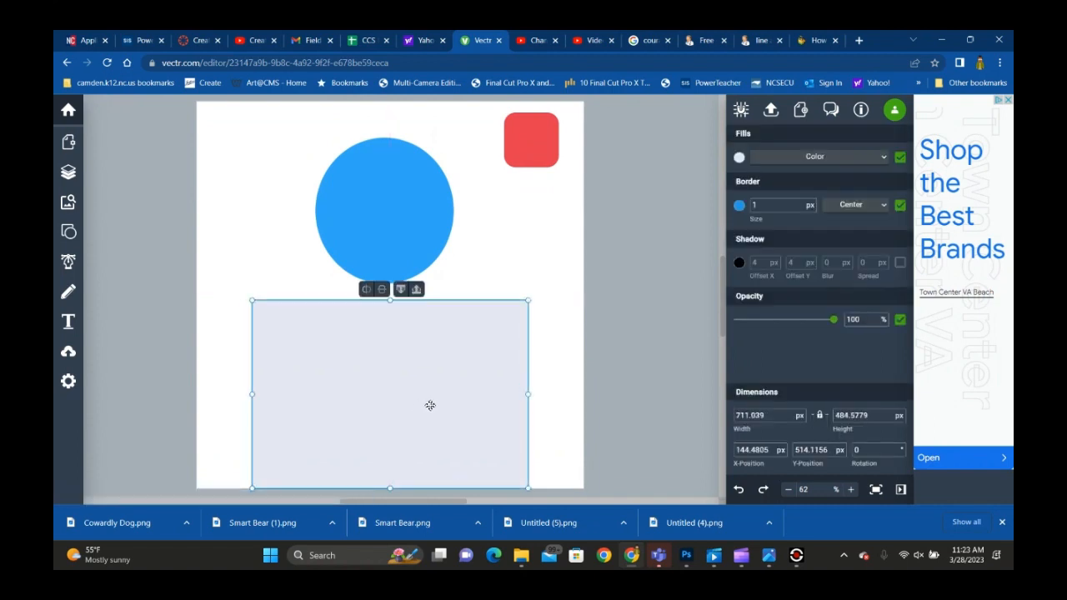
left_click_drag(402, 381, 423, 396)
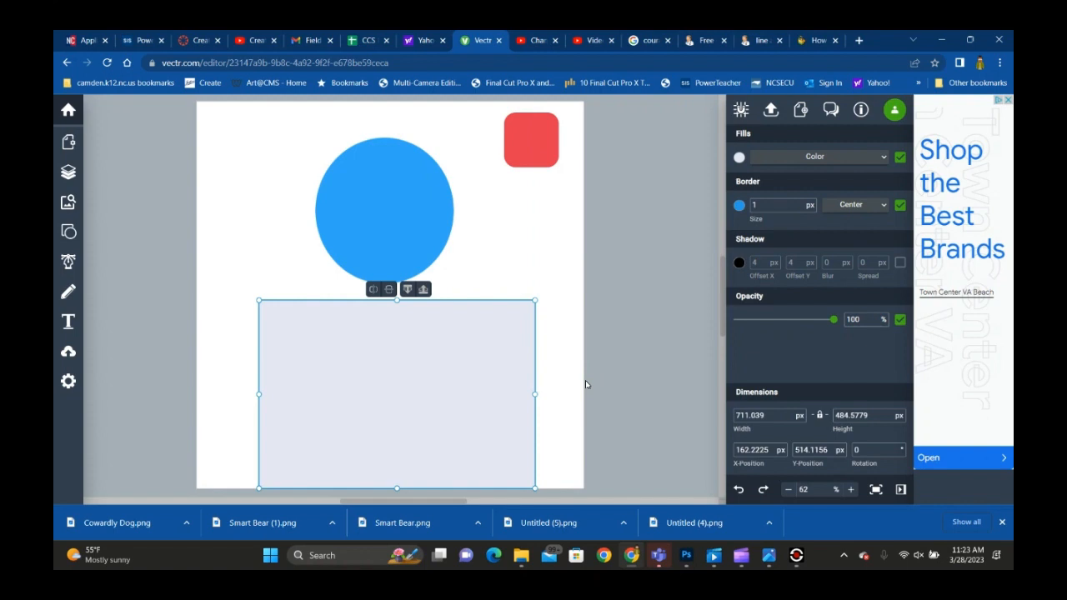
left_click_drag(398, 216, 402, 225)
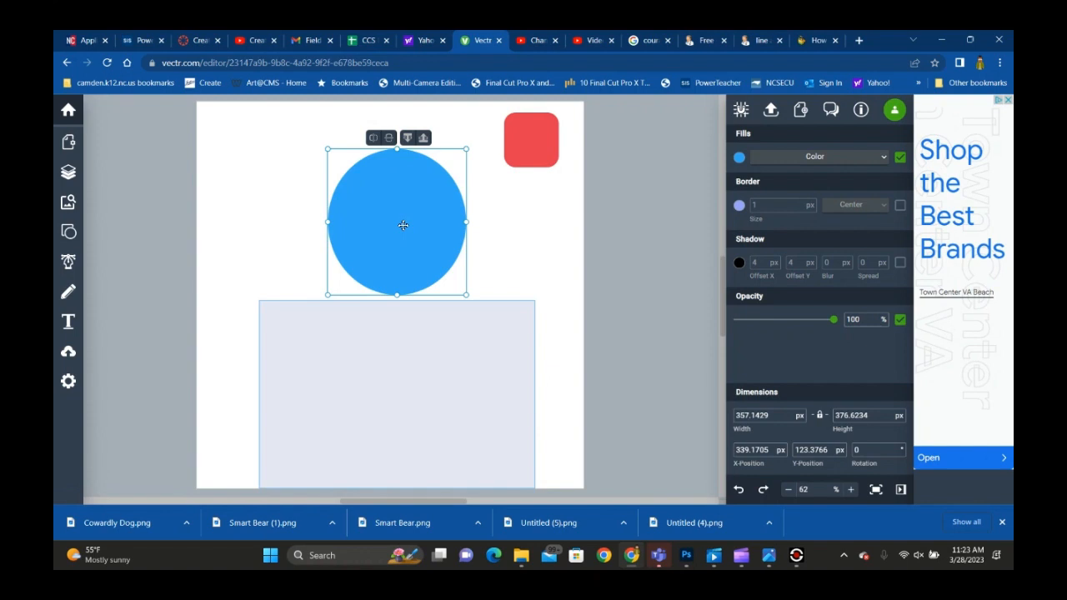
- Copy the blue circle's fill colour code #31A8F7
left_click(68, 231)
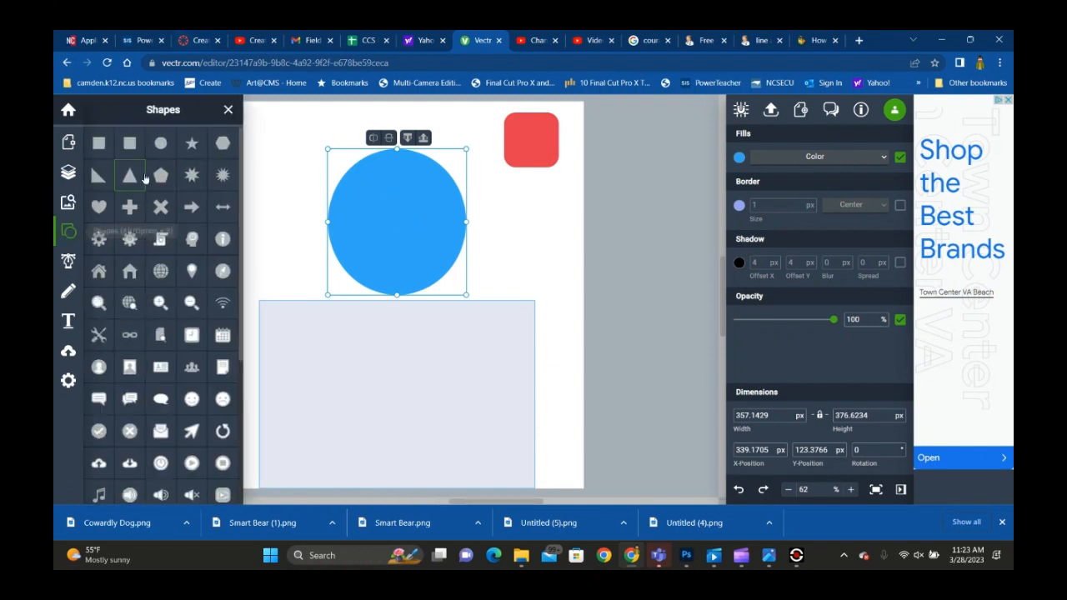
left_click(540, 144)
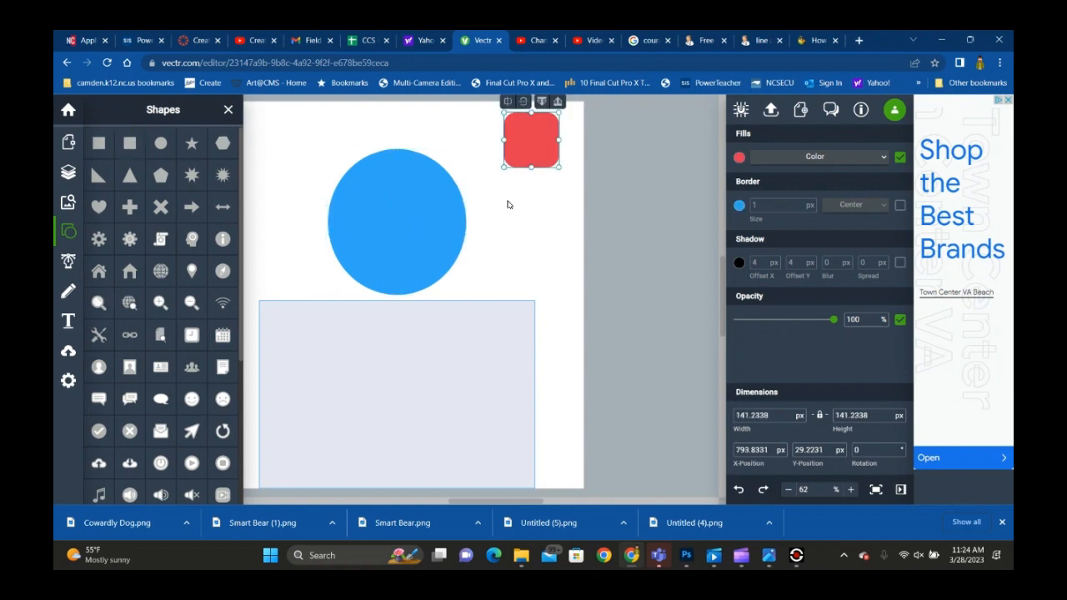
left_click(395, 230)
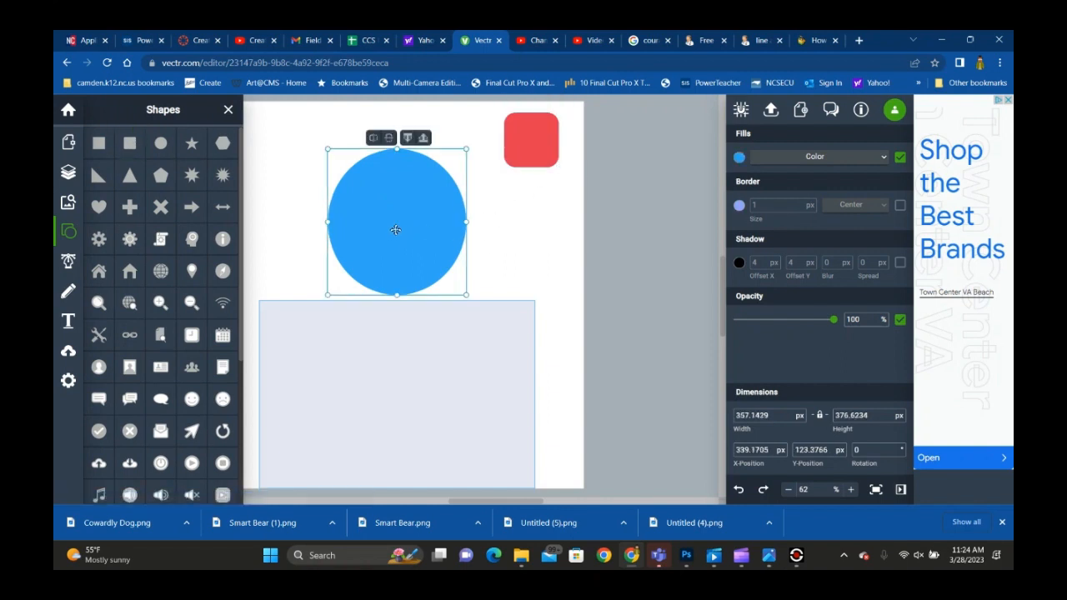
left_click(739, 157)
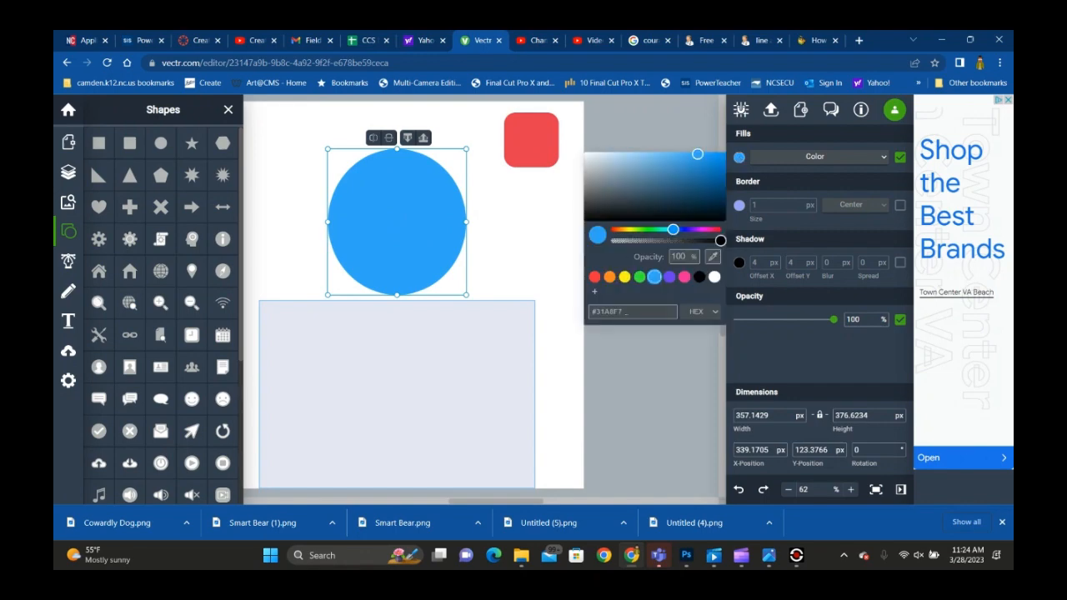
left_click(609, 312)
right_click(608, 312)
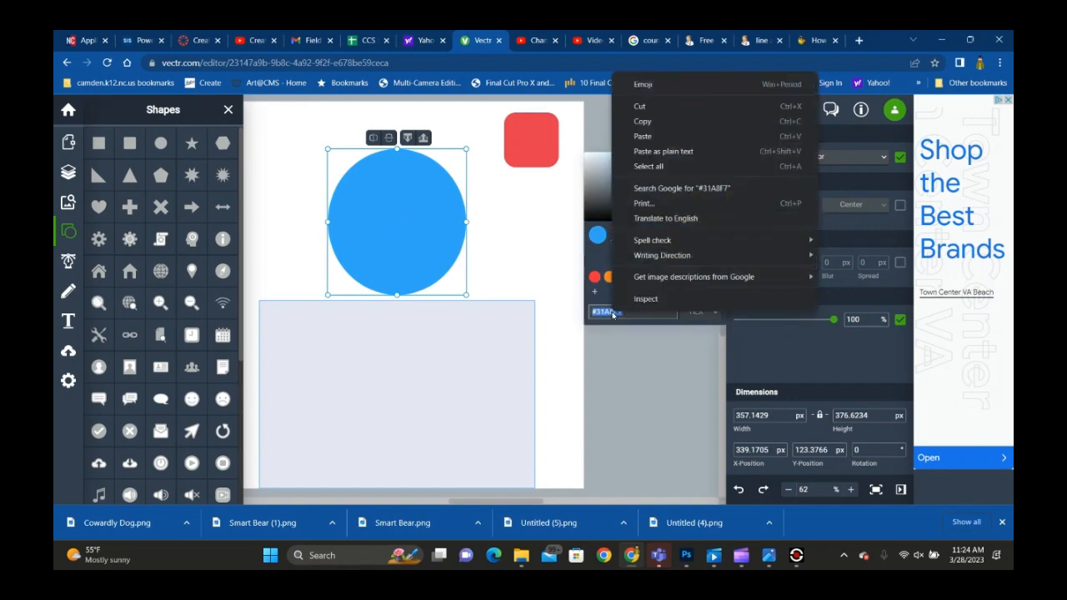
left_click(653, 119)
- Recolour the small red rounded square by pasting #31A8F7 as its fill
left_click(535, 142)
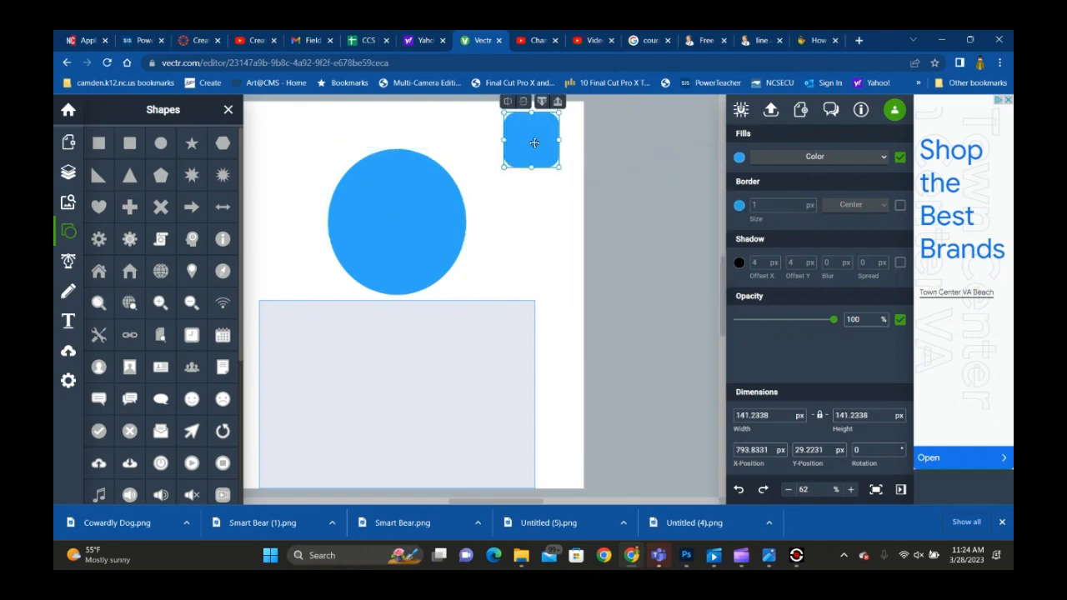
left_click(739, 157)
left_click(612, 312)
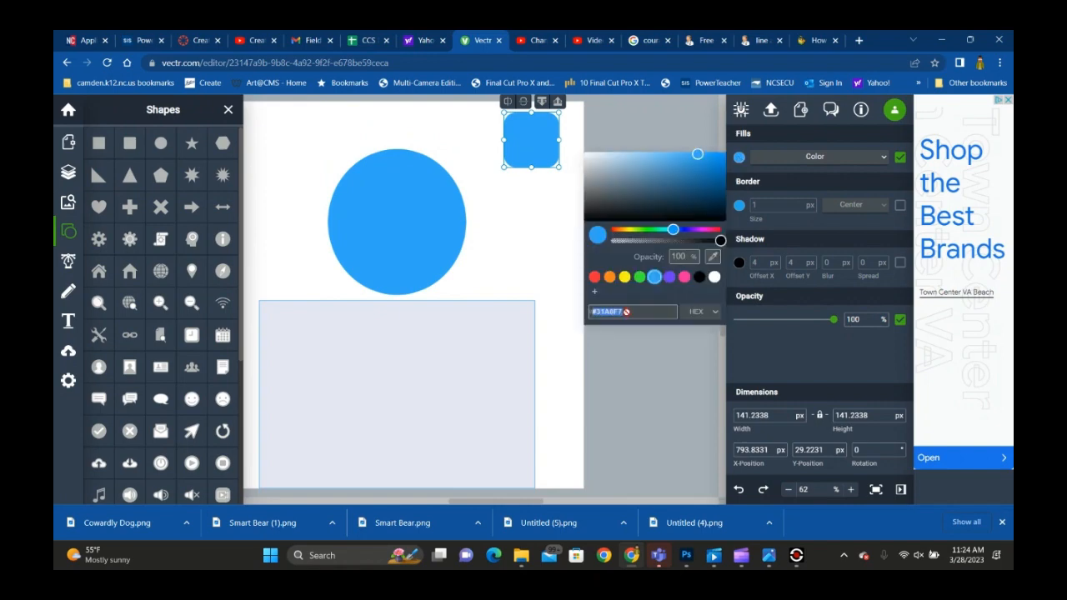
right_click(607, 315)
left_click(639, 140)
left_click(544, 251)
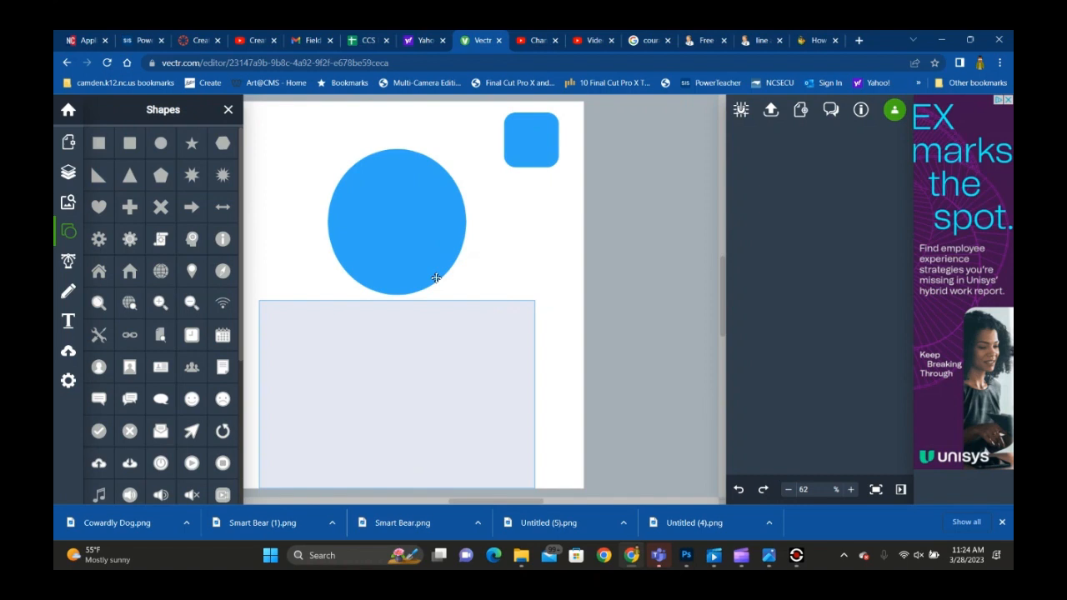
- Duplicate the rounded square, place the copy near the page's upper-left corner and shrink it to about 79 px square
left_click(529, 143)
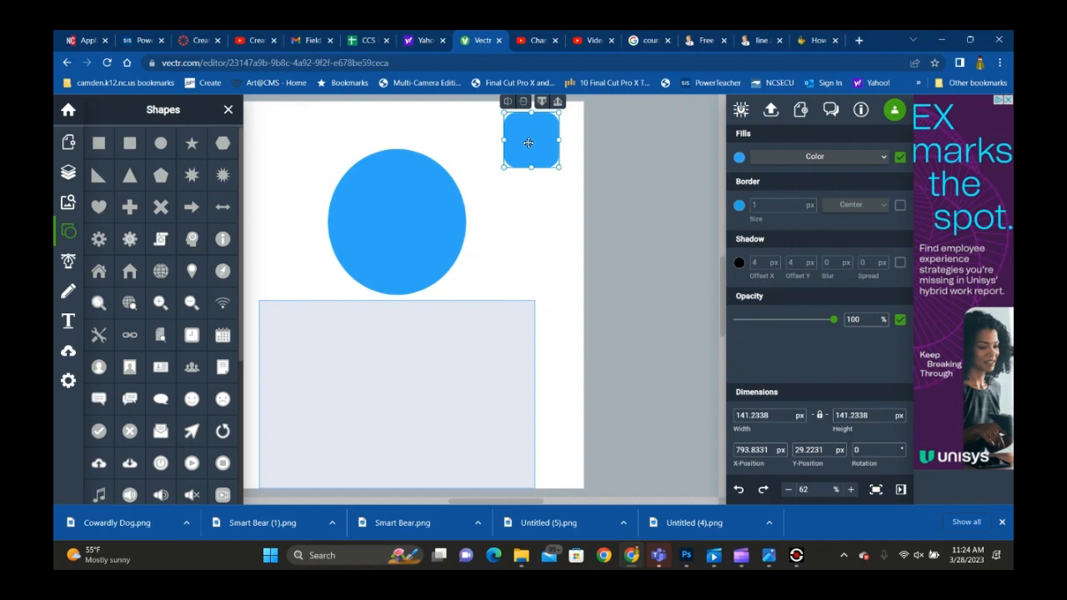
key("ctrl+d")
left_click_drag(528, 142, 286, 148)
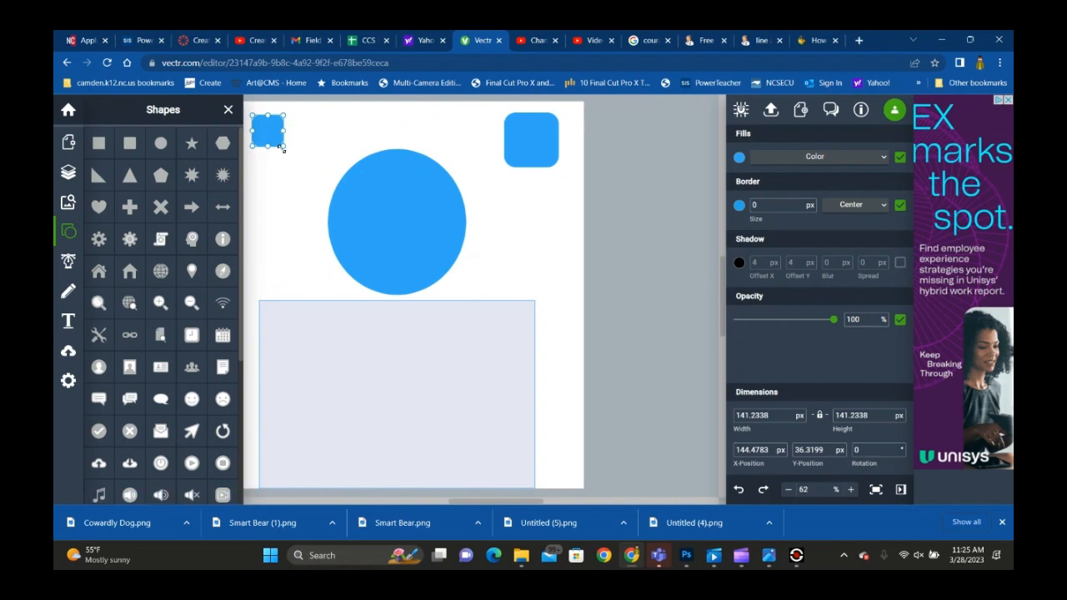
- Stretch the original rounded square downward into a tall vertical bar of the same width
left_click(519, 141)
left_click_drag(531, 164, 526, 245)
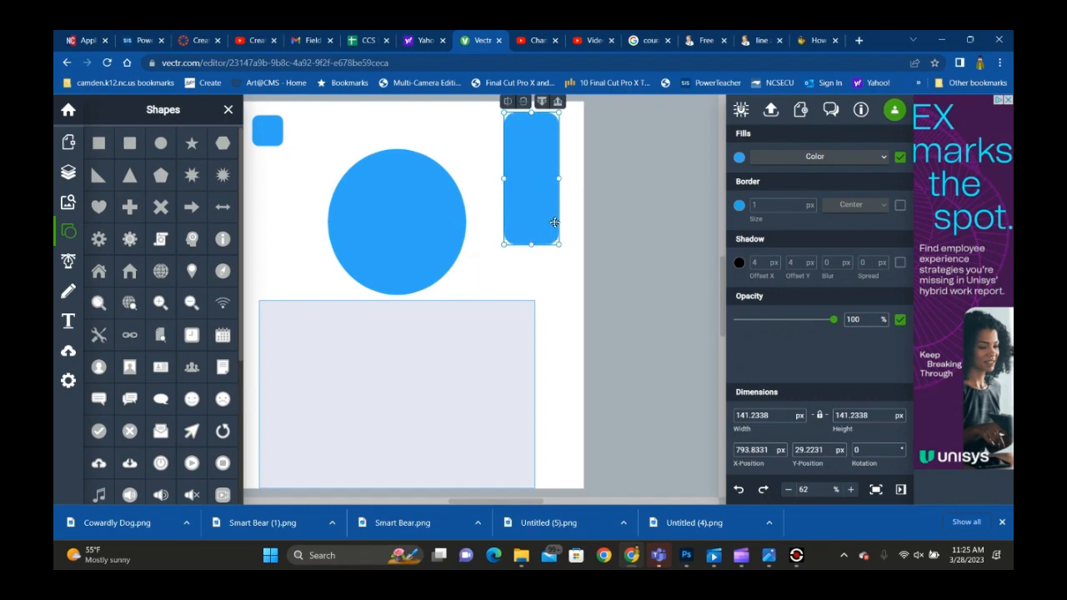
left_click(567, 206)
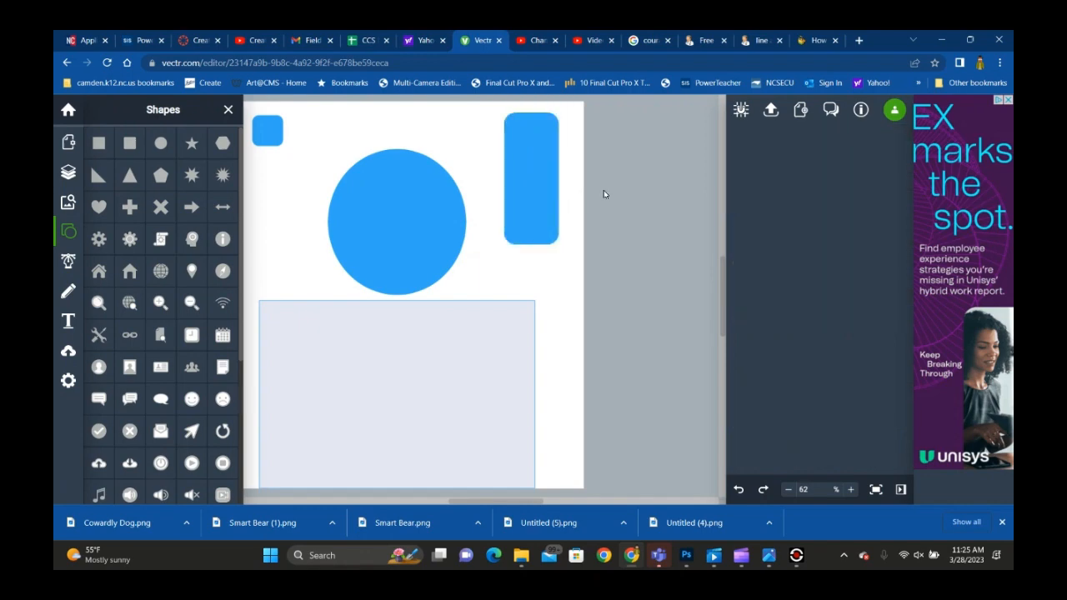
- Edit the blue circle's path and lengthen its bottom node's curve handles to broaden and flatten the lower end
left_click(395, 227)
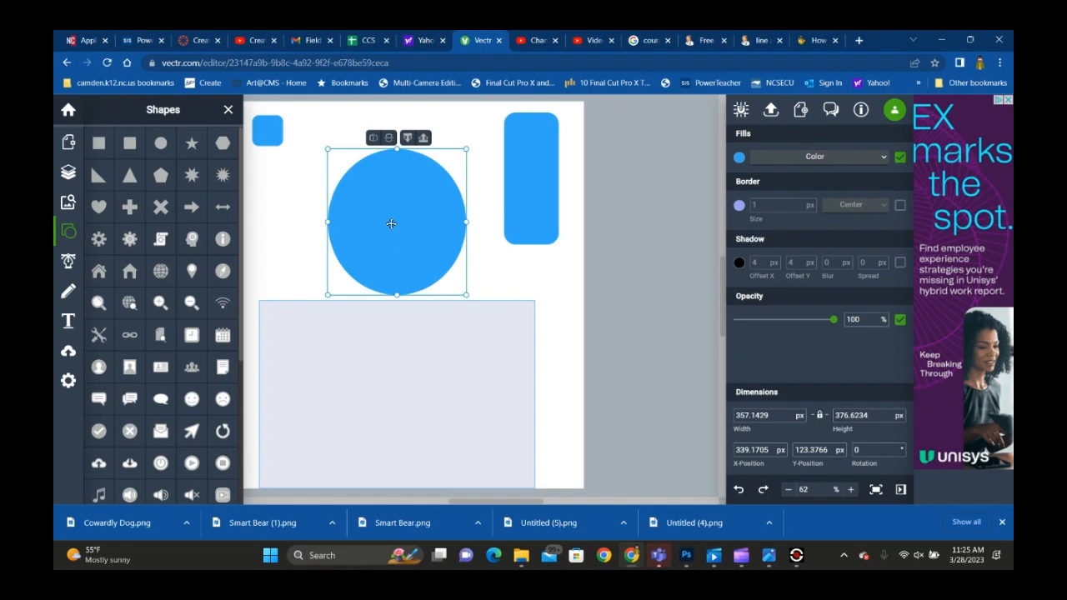
double_click(391, 226)
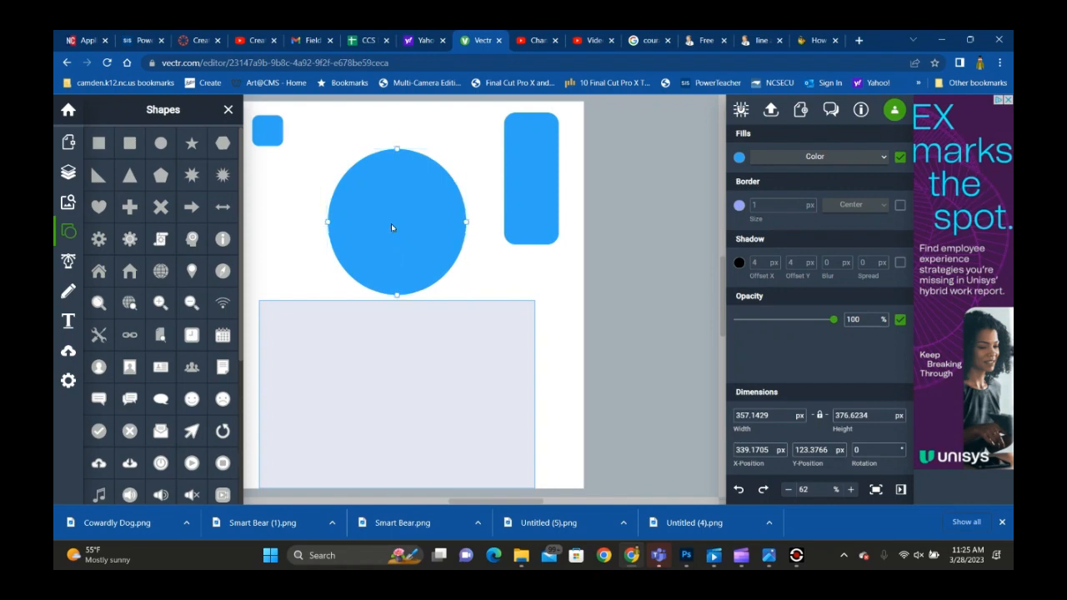
left_click(398, 296)
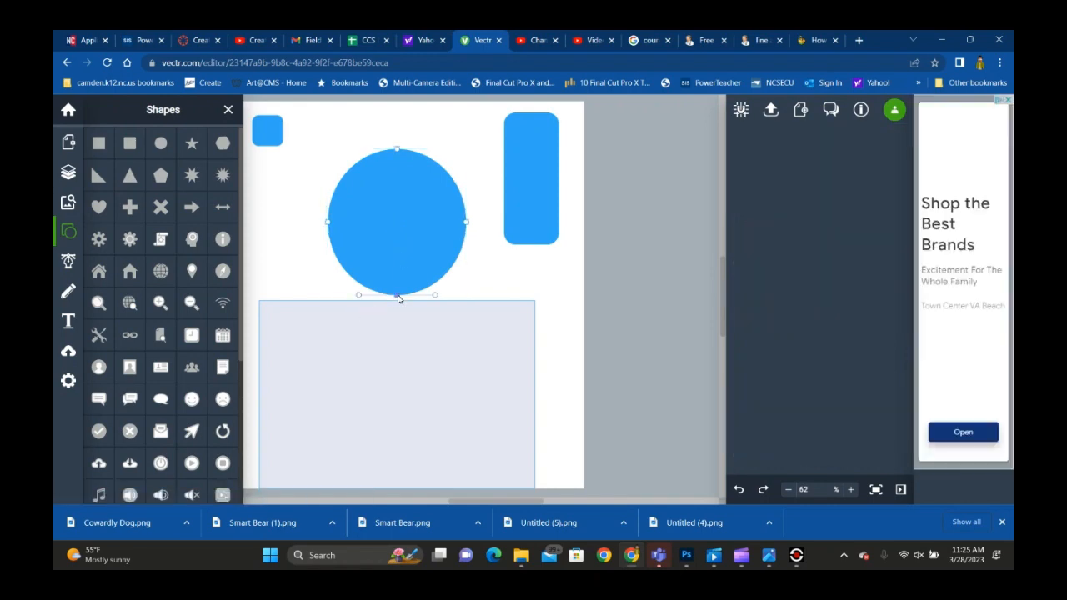
left_click_drag(435, 297, 486, 298)
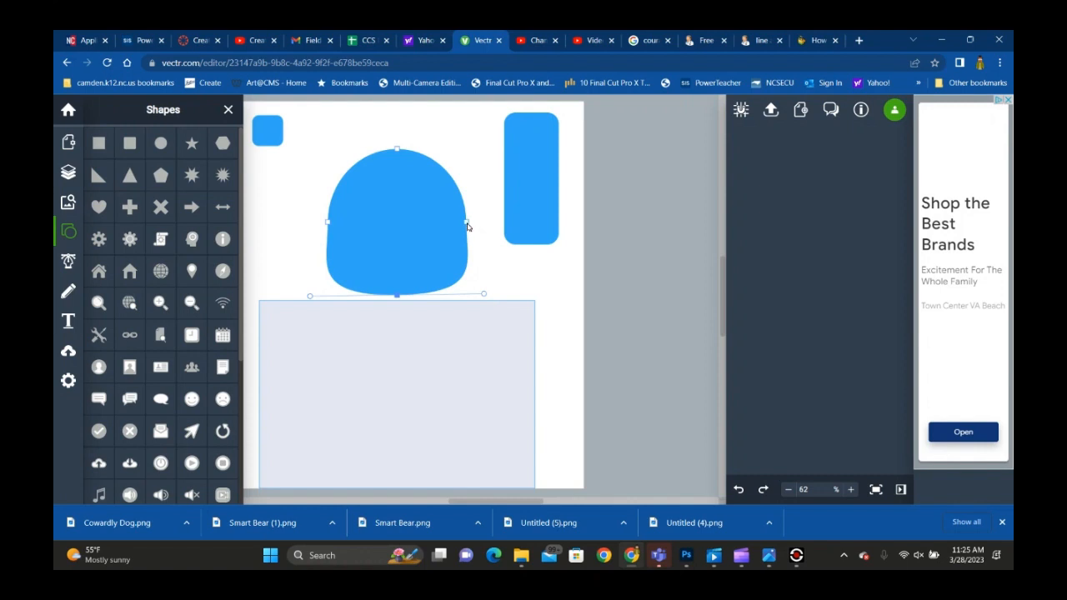
- Tilt the curve handles of both side nodes inward at the top so the shape narrows upward and flares below
left_click(467, 224)
left_click_drag(465, 184, 457, 181)
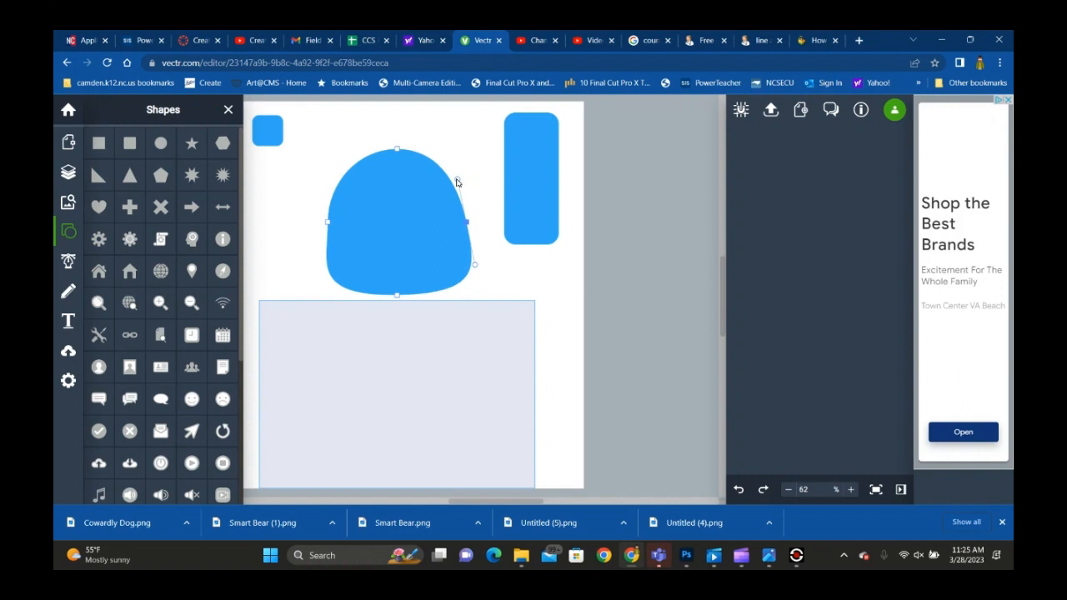
left_click(328, 223)
left_click_drag(328, 182, 335, 184)
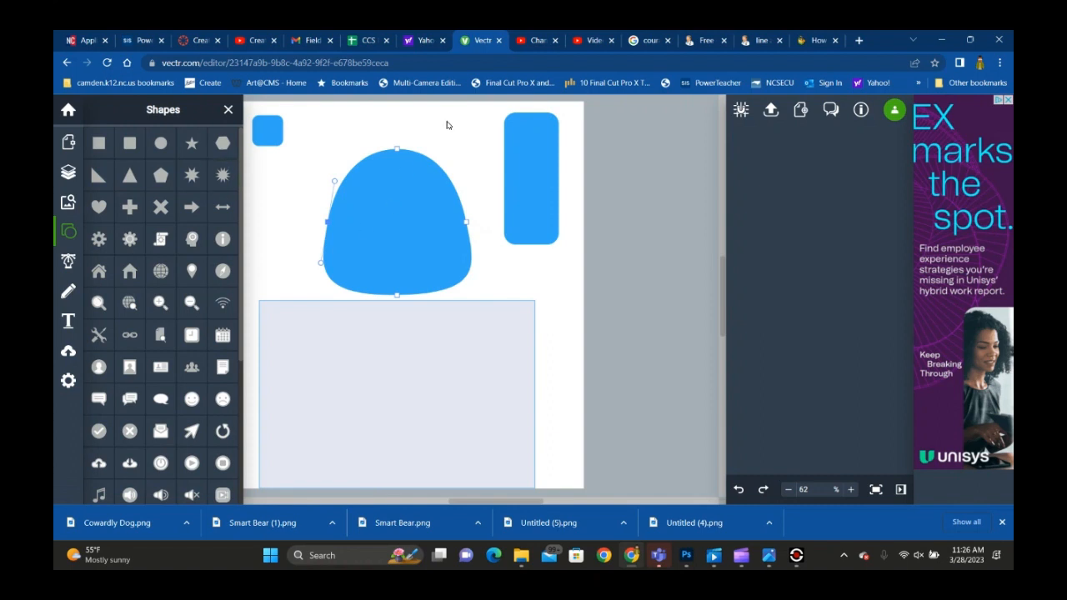
- Enlarge the reshaped blue form to about 459 × 452 px and position it overlapping the pale rectangle's top edge
left_click_drag(392, 236, 386, 254)
left_click_drag(461, 169, 489, 138)
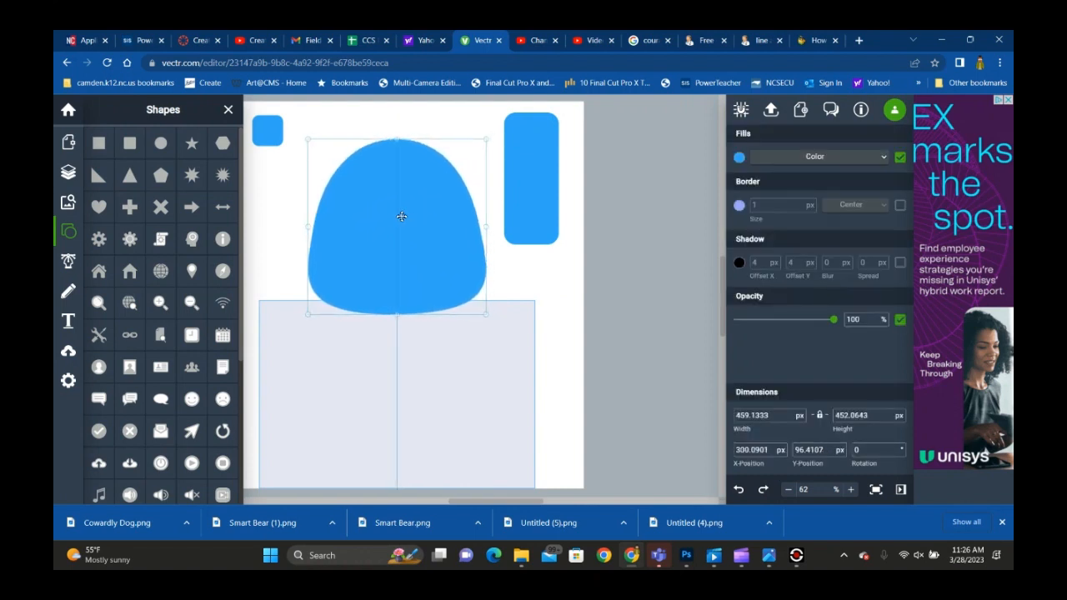
left_click_drag(400, 216, 401, 224)
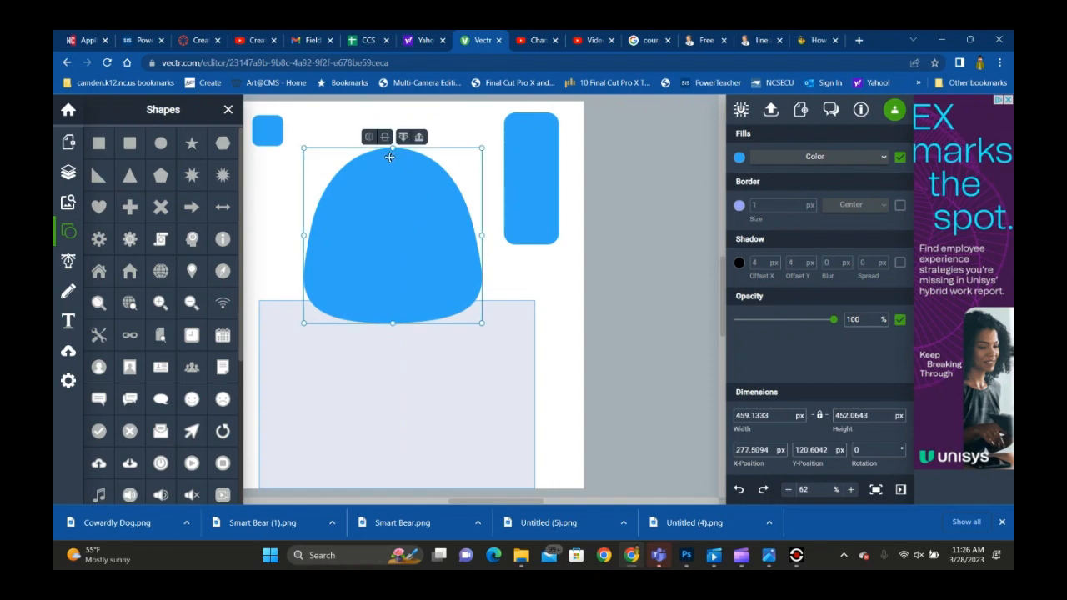
left_click(227, 109)
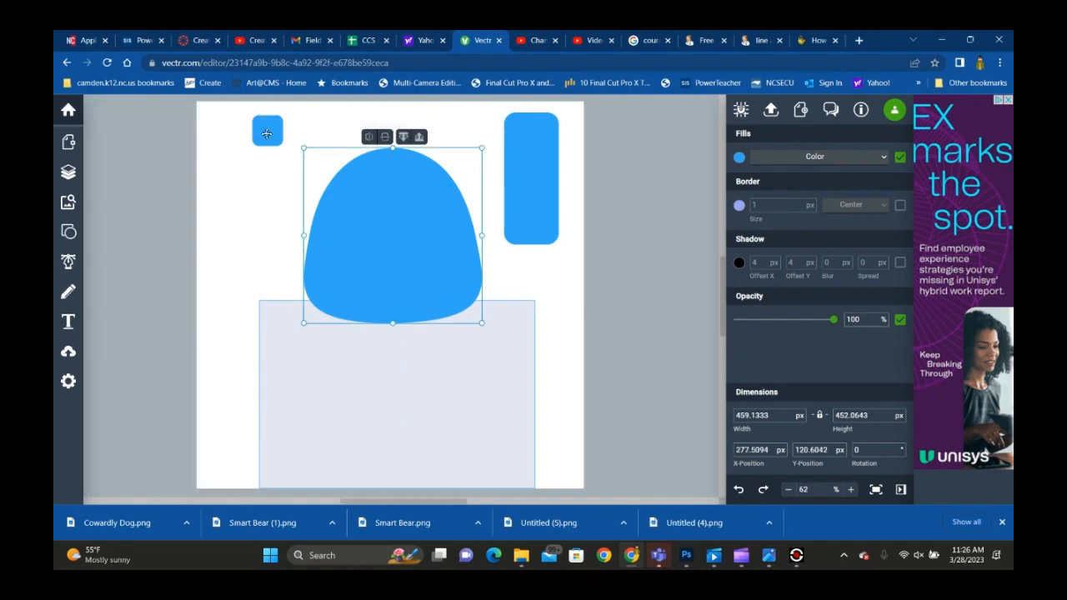
- Taper the small rounded square by pulling its two bottom corner nodes inward, narrowing its lower end
scroll(261, 159, "up", 3)
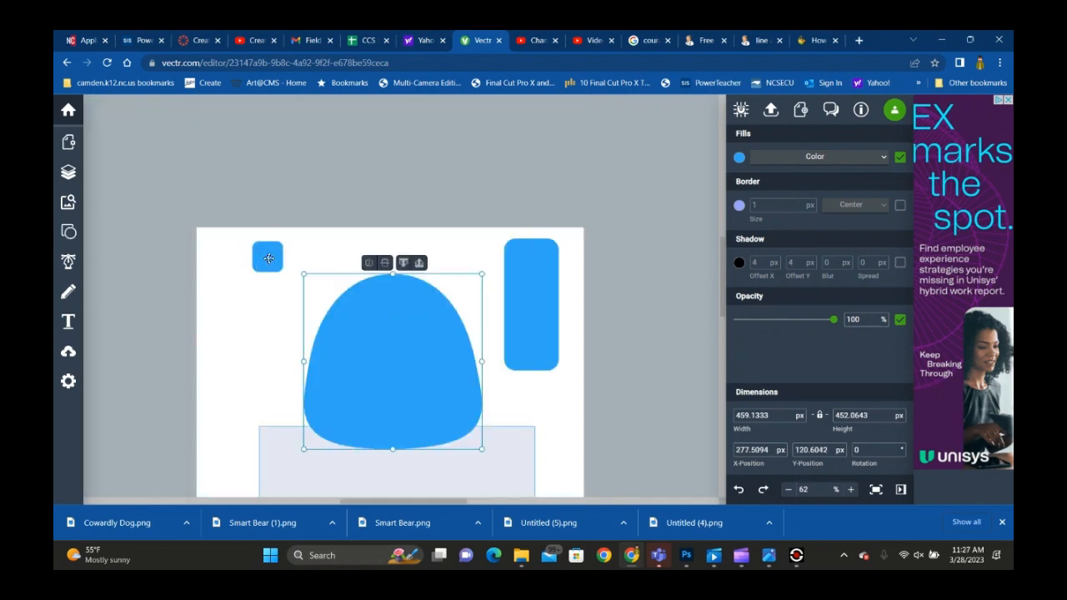
left_click_drag(266, 258, 261, 279)
scroll(260, 282, "up", 2)
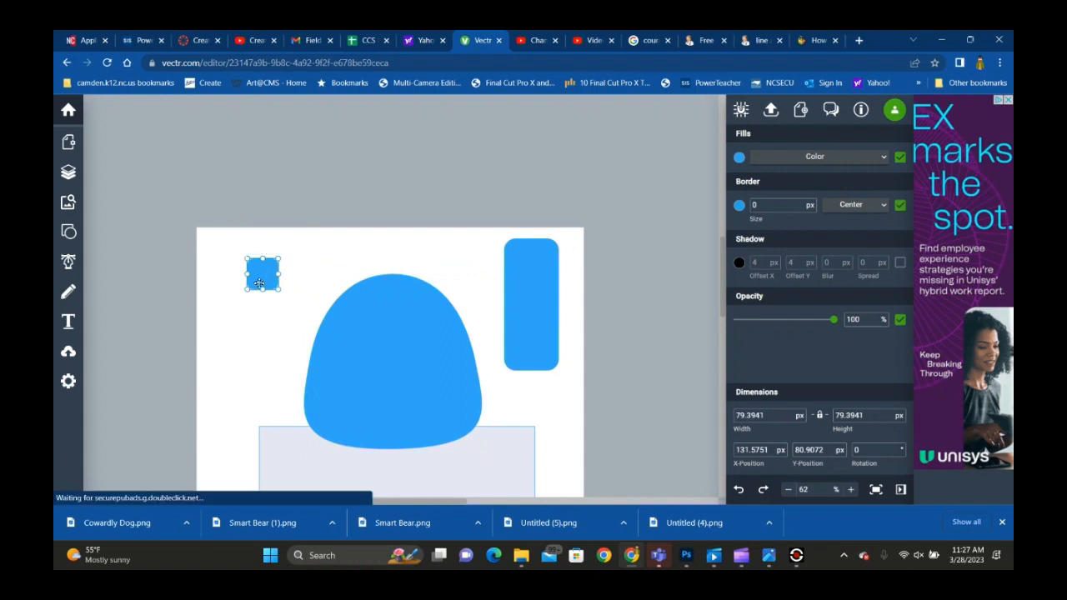
scroll(259, 284, "up", 3)
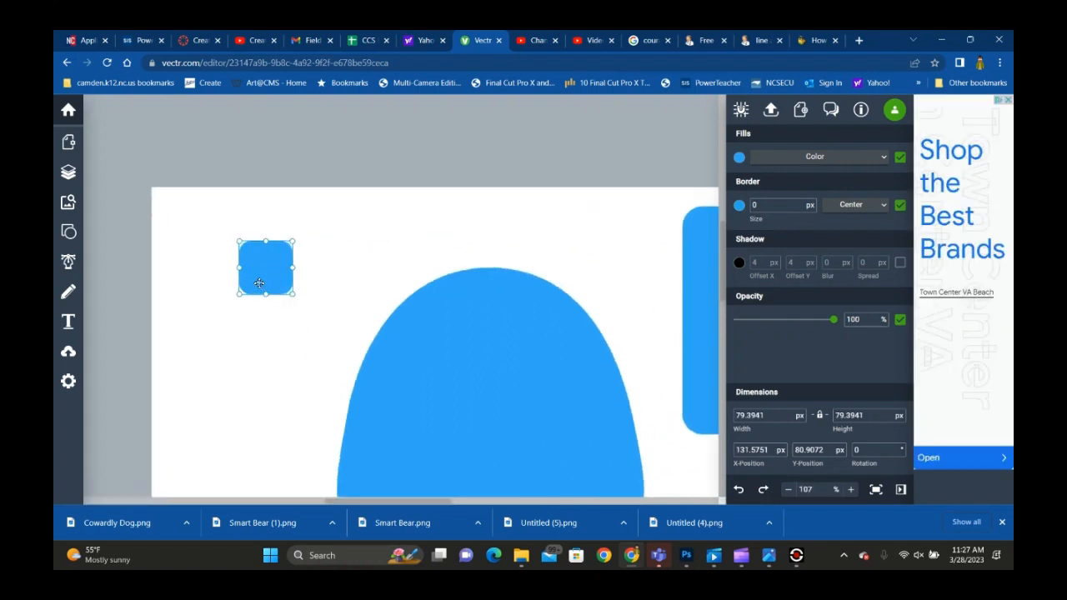
scroll(259, 283, "up", 1)
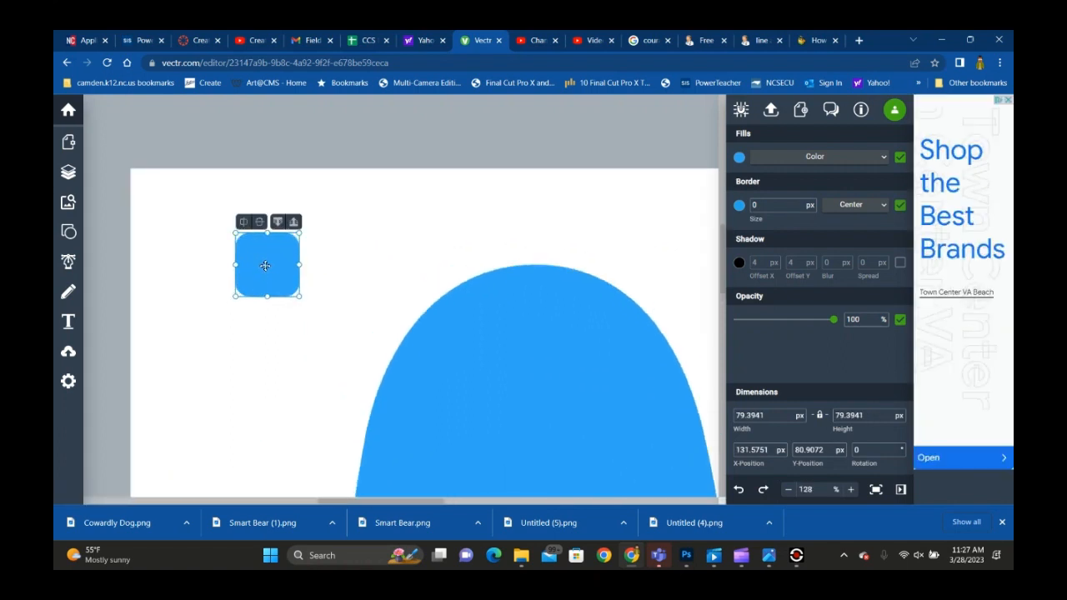
double_click(265, 265)
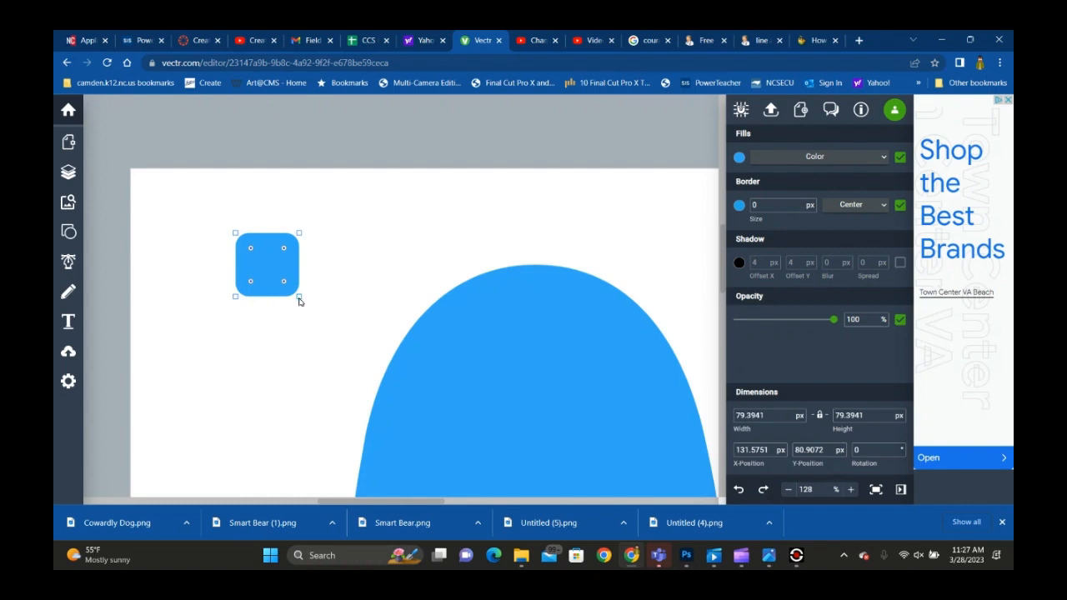
left_click_drag(299, 302, 246, 304)
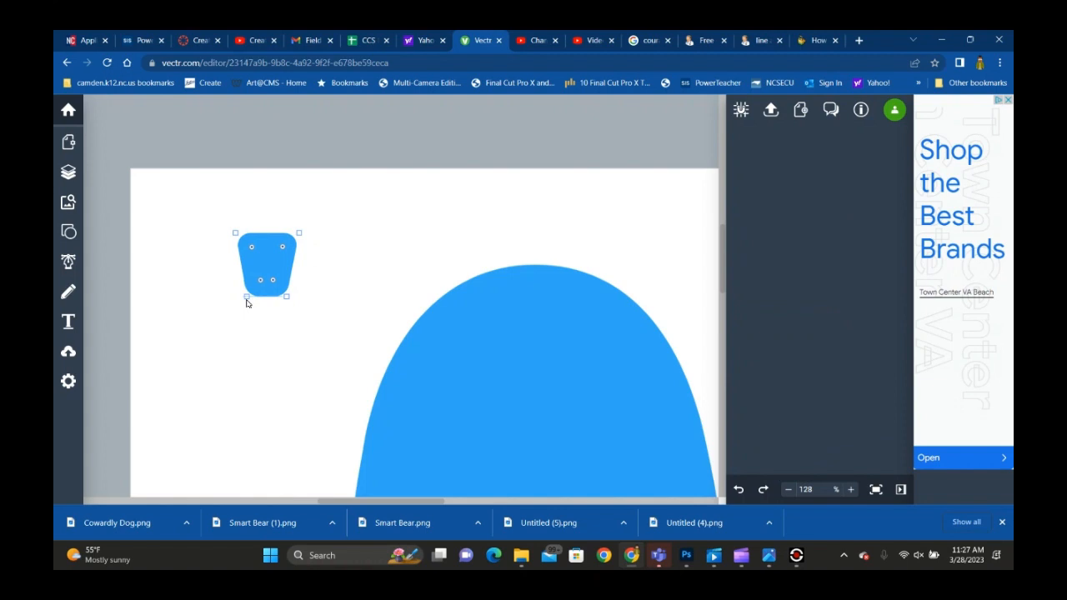
left_click_drag(246, 303, 251, 304)
left_click(345, 239)
- Rotate the tapered piece to 326° and attach it to the upper-left edge of the large blue form
left_click_drag(274, 261, 418, 256)
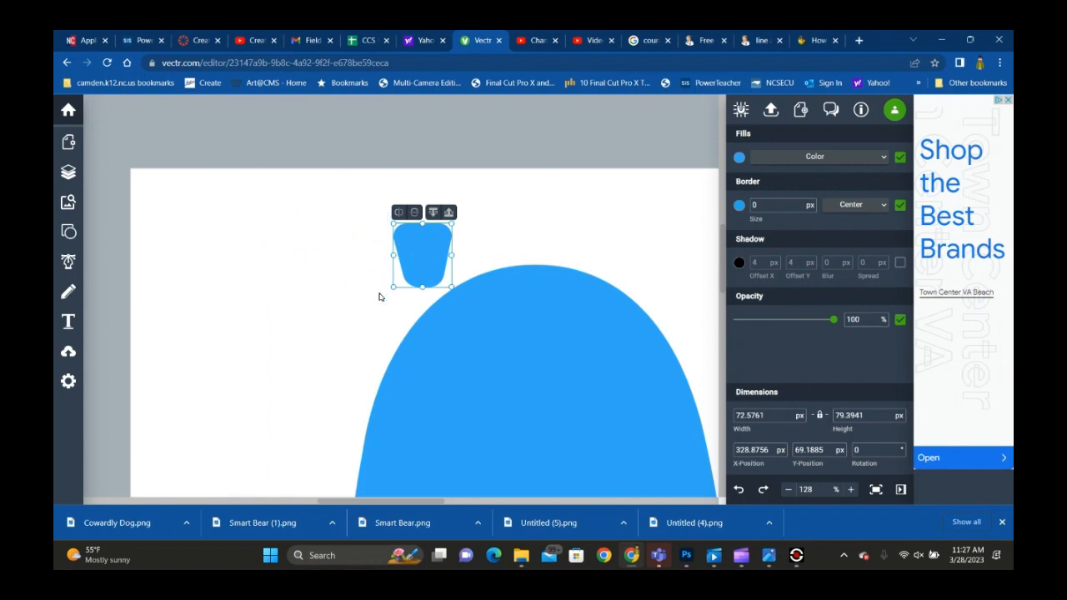
left_click_drag(395, 299, 424, 295)
left_click_drag(418, 252, 421, 286)
scroll(357, 392, "down", 3)
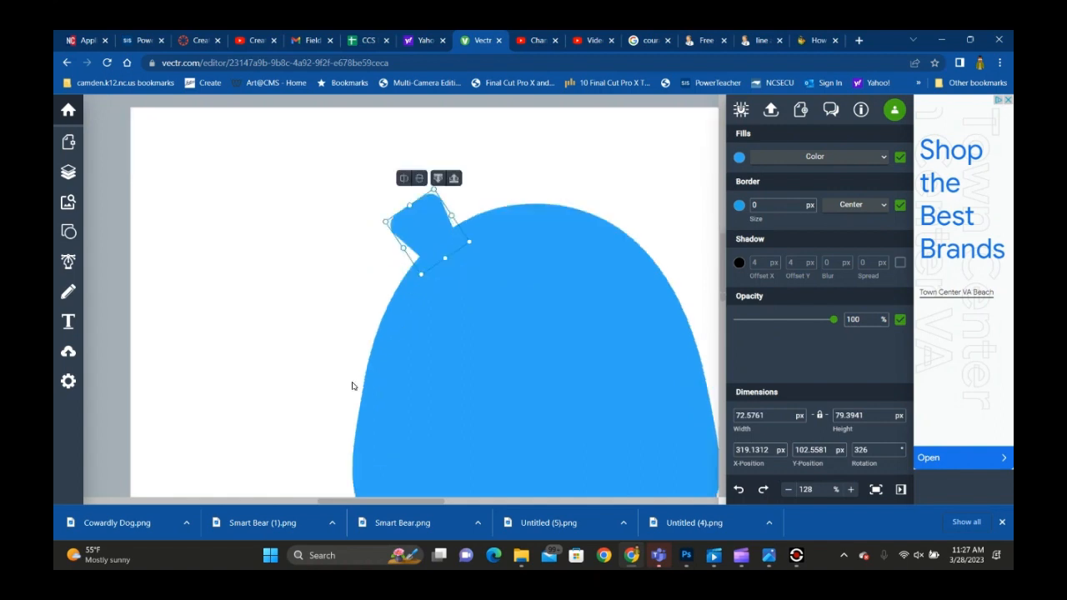
left_click(316, 298)
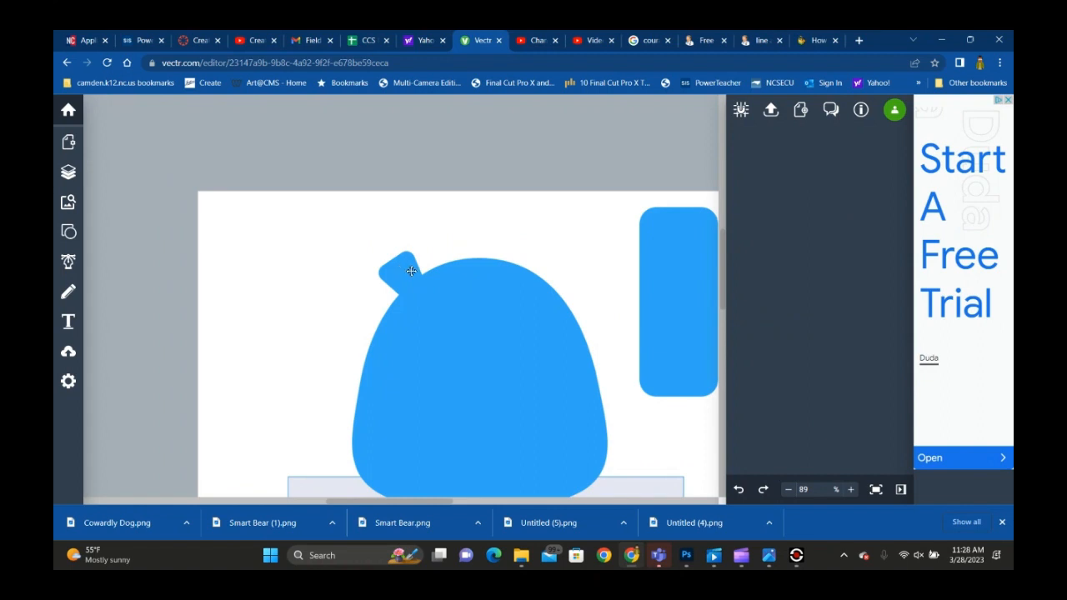
scroll(409, 270, "up", 4)
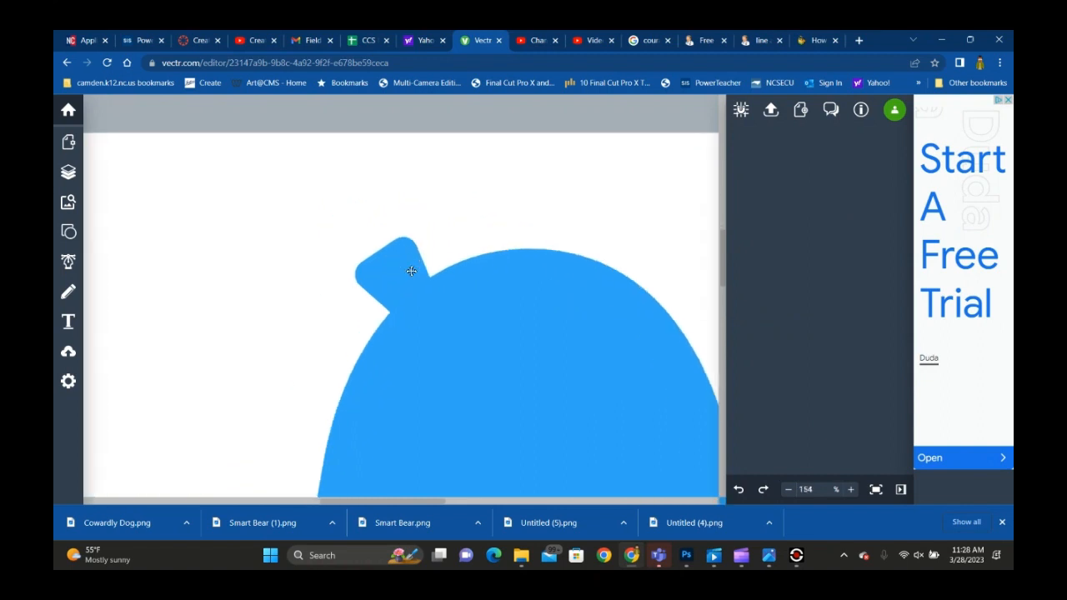
- Bow the attached ear's outer edge outward with an added middle node, and nudge the ear slightly toward the head
left_click(382, 250)
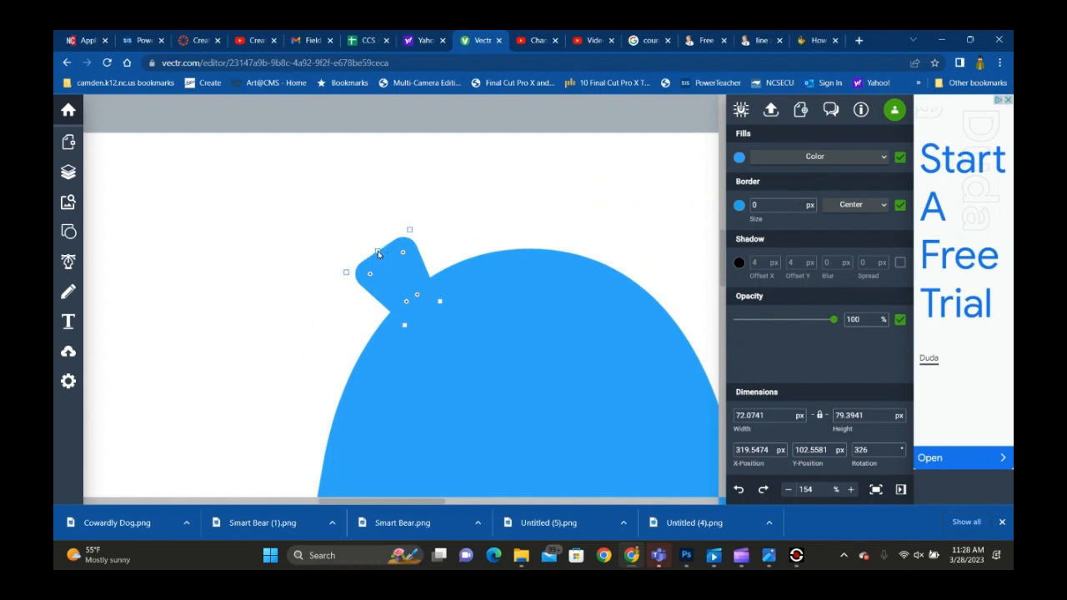
left_click(379, 254)
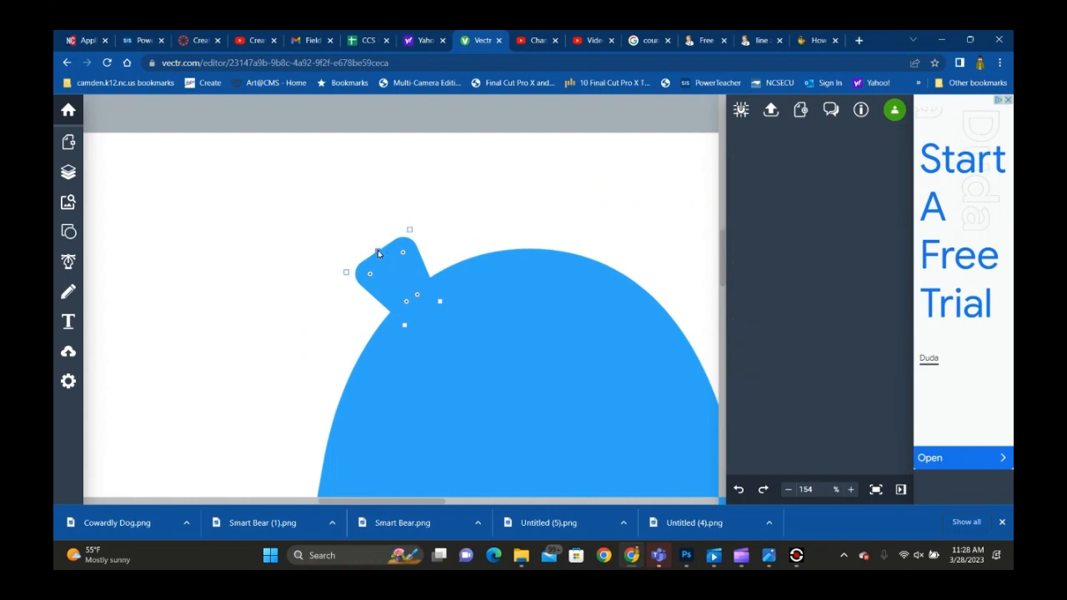
double_click(378, 253)
left_click(350, 215)
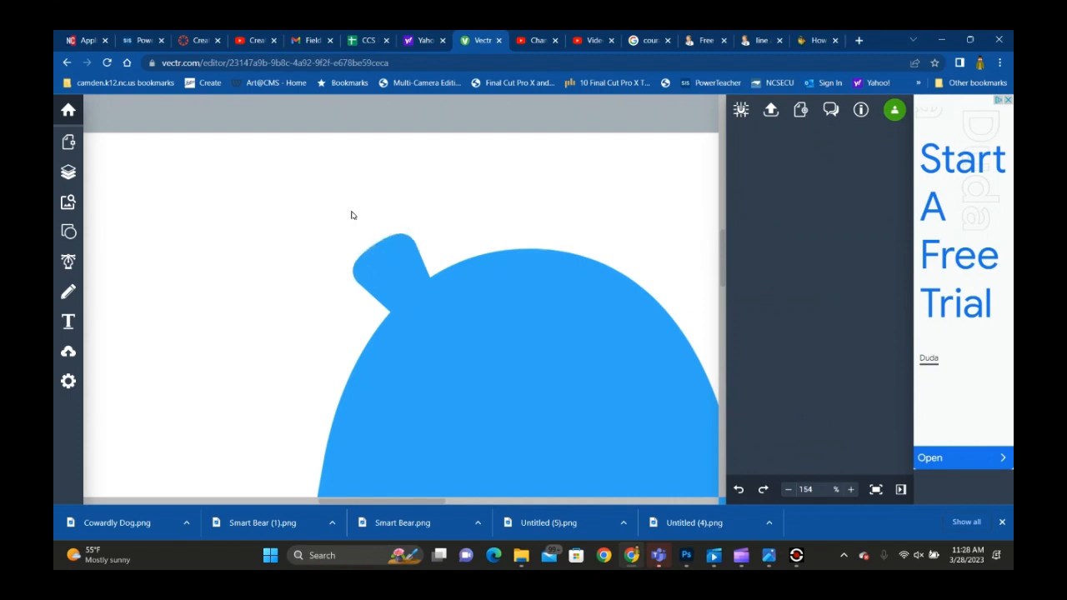
left_click(403, 287)
left_click(304, 238)
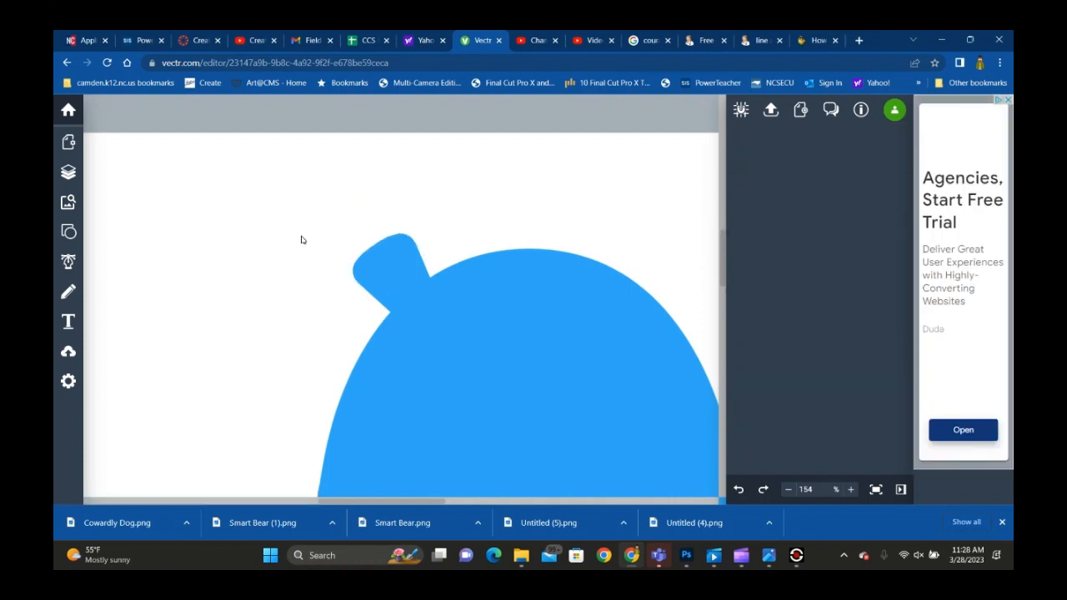
left_click(383, 275)
left_click(281, 231)
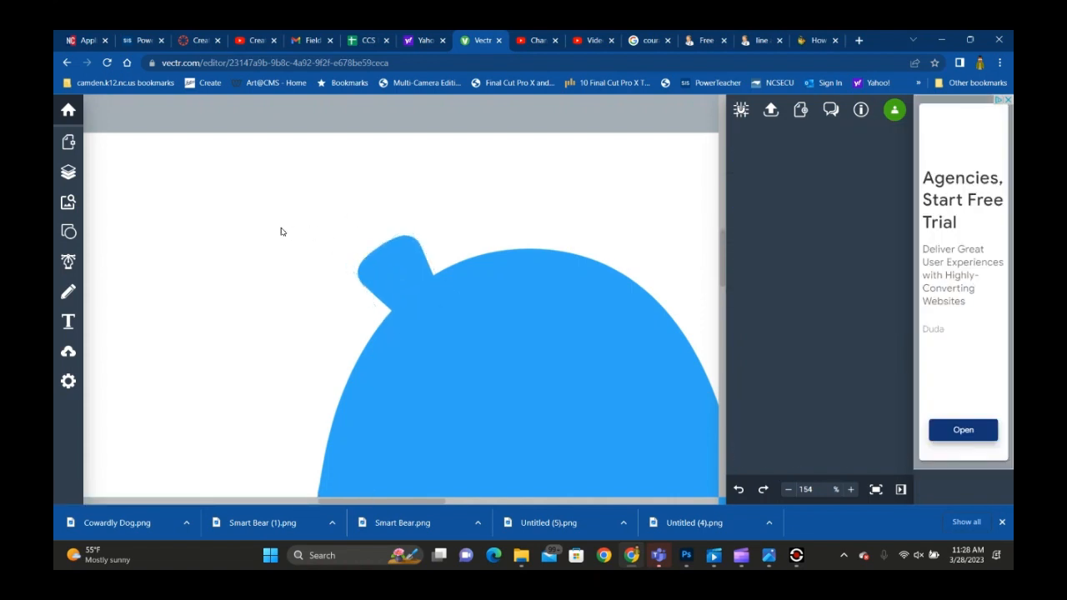
- Duplicate the ear, flip the copy horizontally, and attach it to the upper-right edge of the blue body level with the first ear
scroll(281, 232, "down", 3)
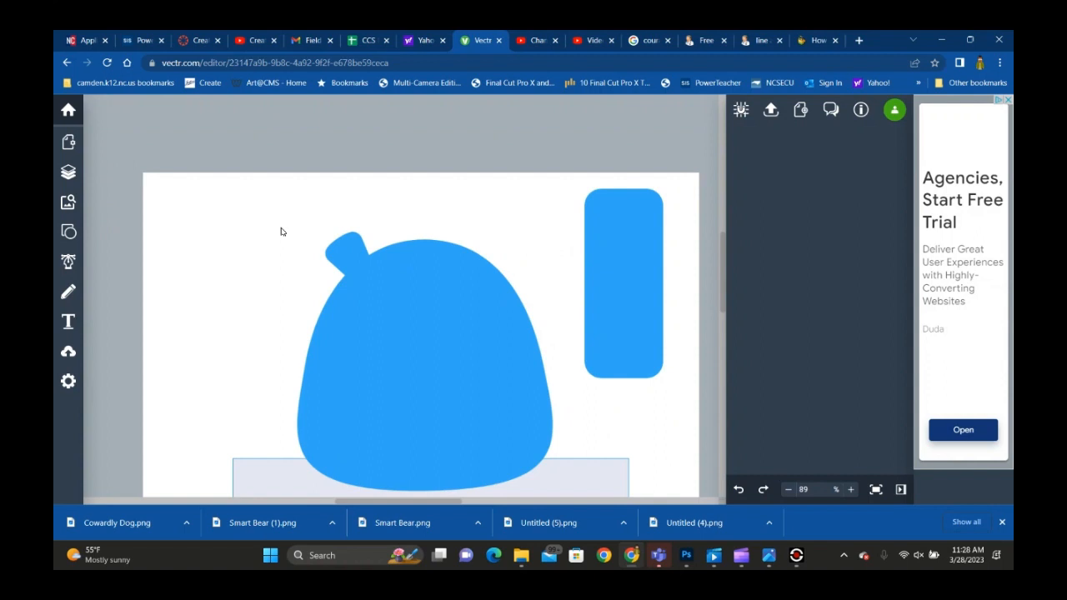
left_click(343, 255)
left_click_drag(343, 254, 445, 247)
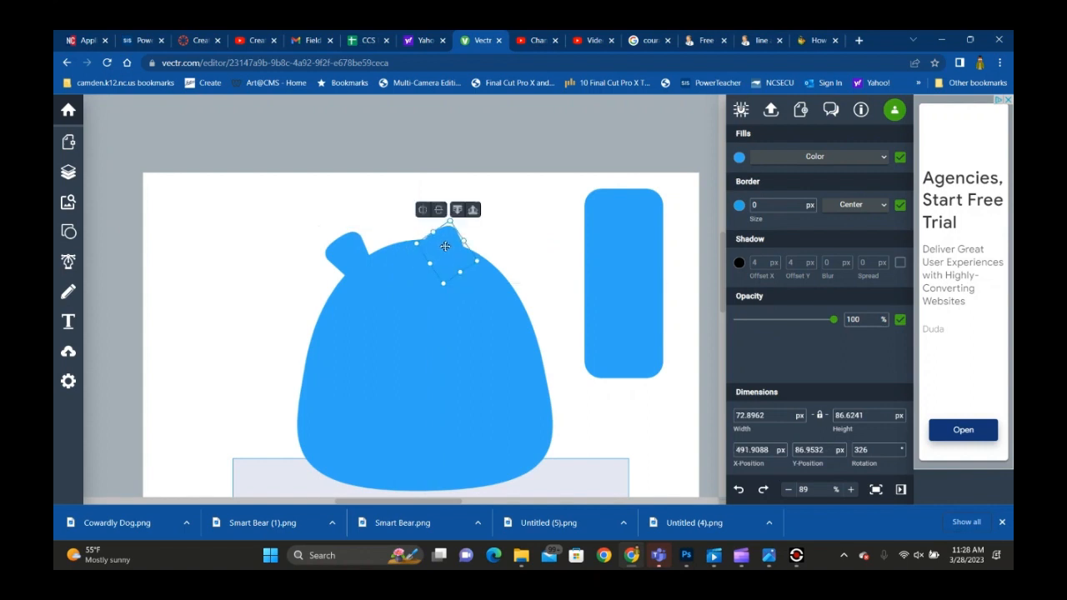
left_click(422, 212)
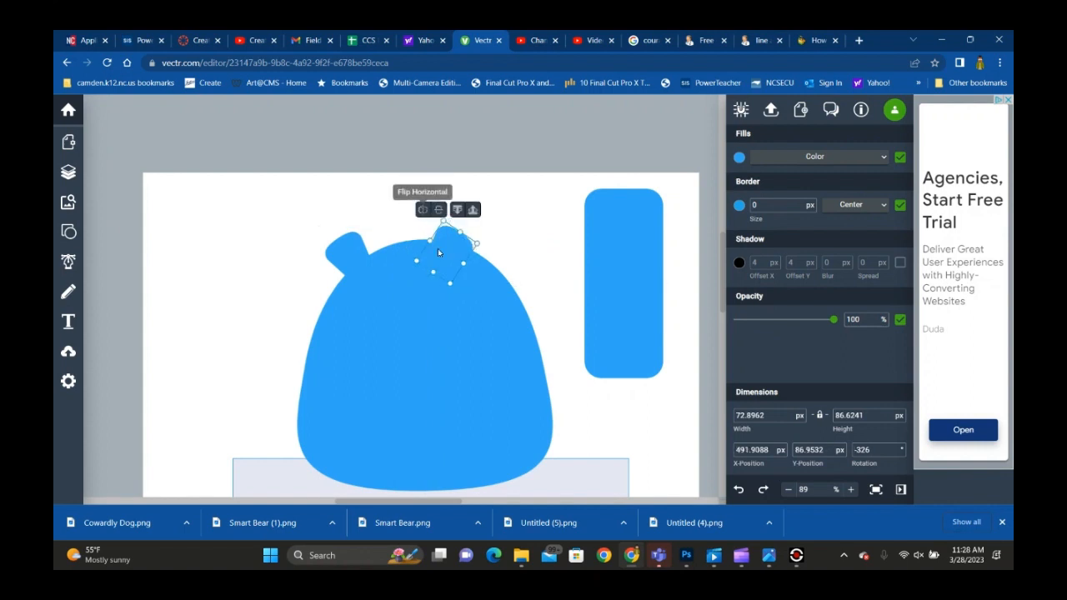
left_click_drag(446, 238, 485, 264)
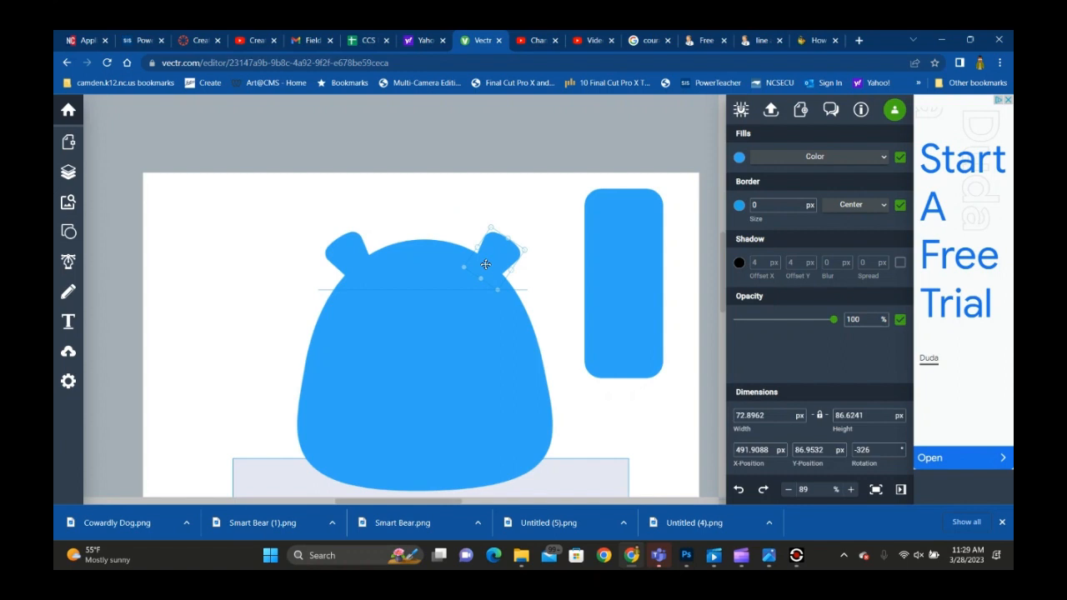
left_click_drag(485, 264, 485, 265)
left_click(414, 195)
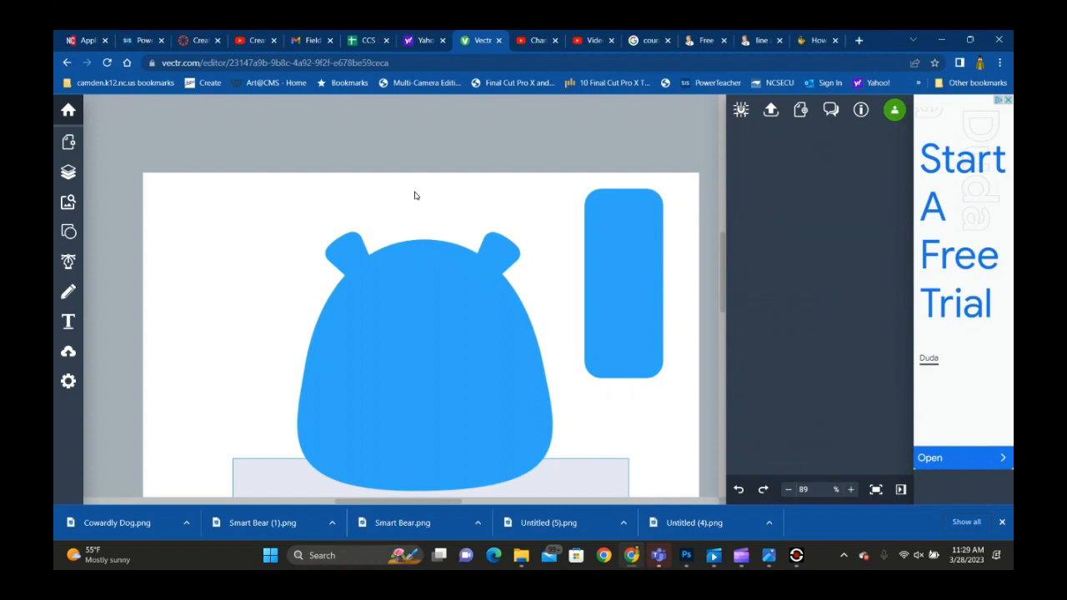
- Select both ears together with the large blue body and unite them into a single shape
scroll(423, 276, "down", 1)
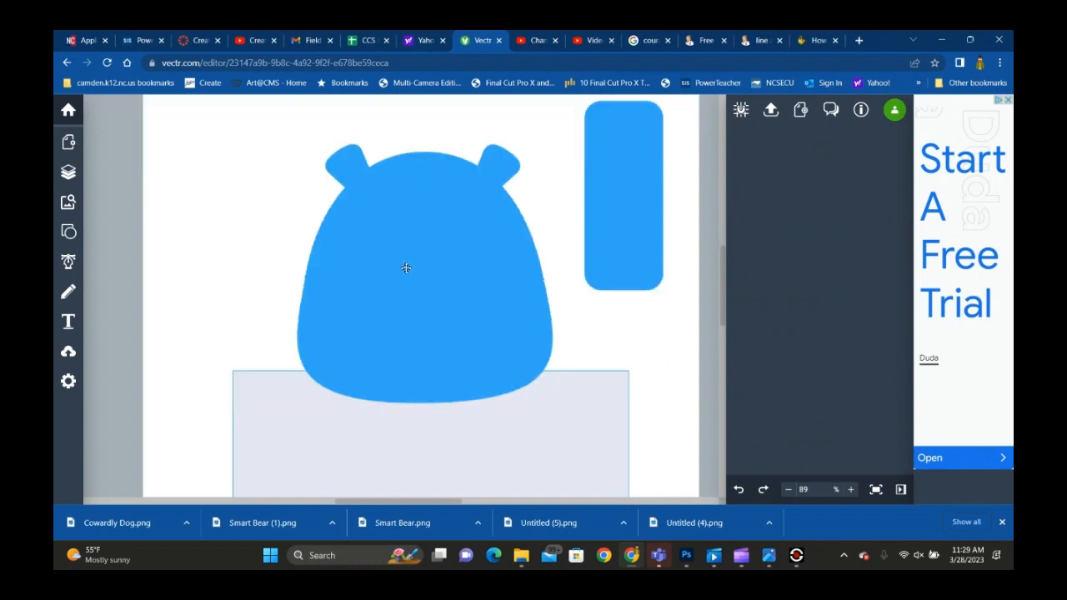
left_click(343, 169)
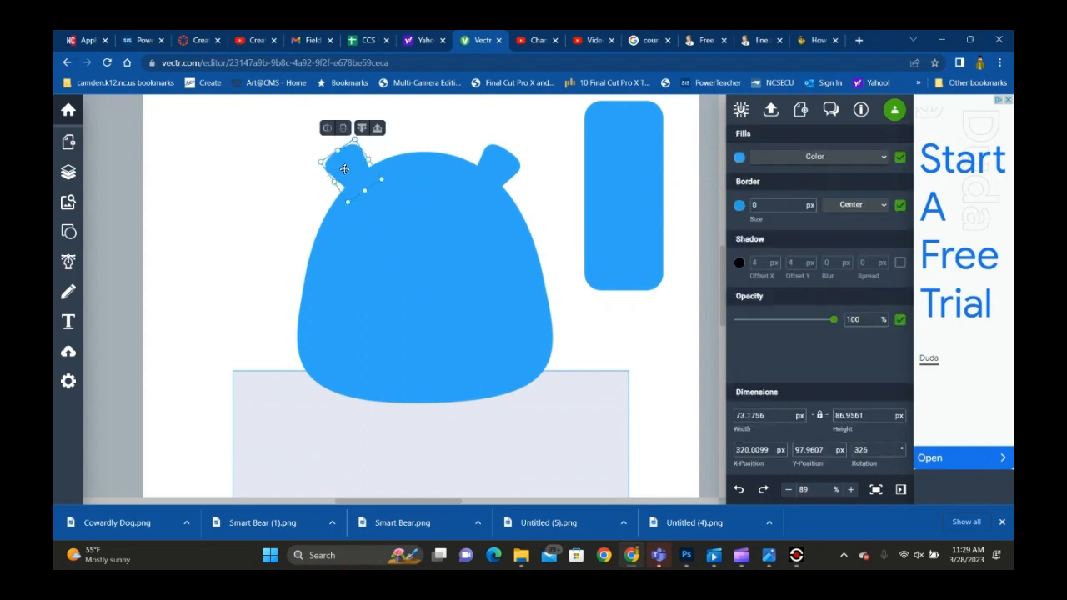
left_click(498, 163, "shift")
left_click(432, 295, "shift")
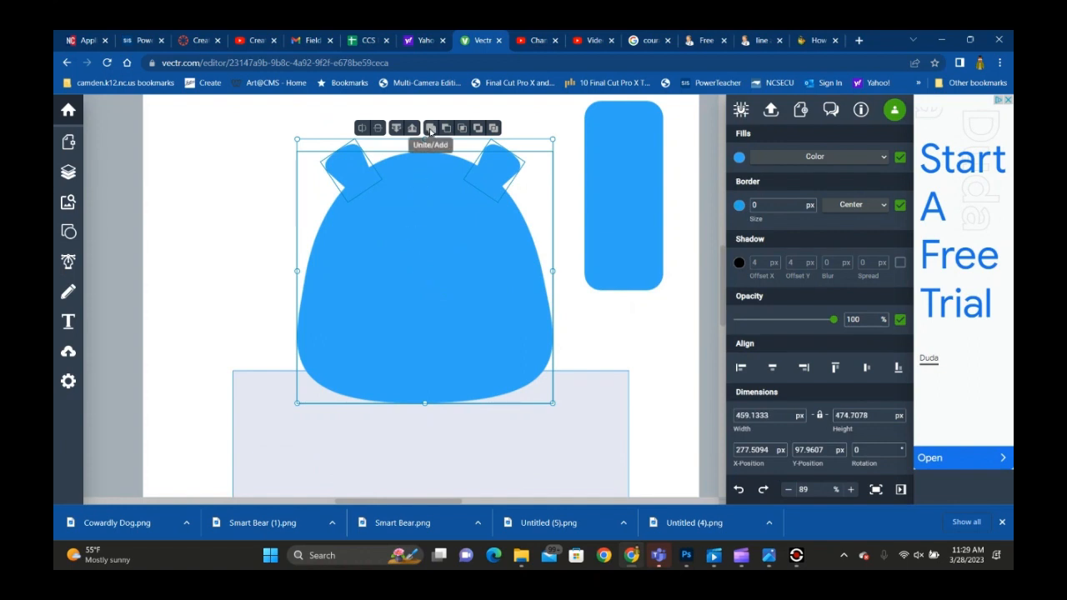
left_click(430, 128)
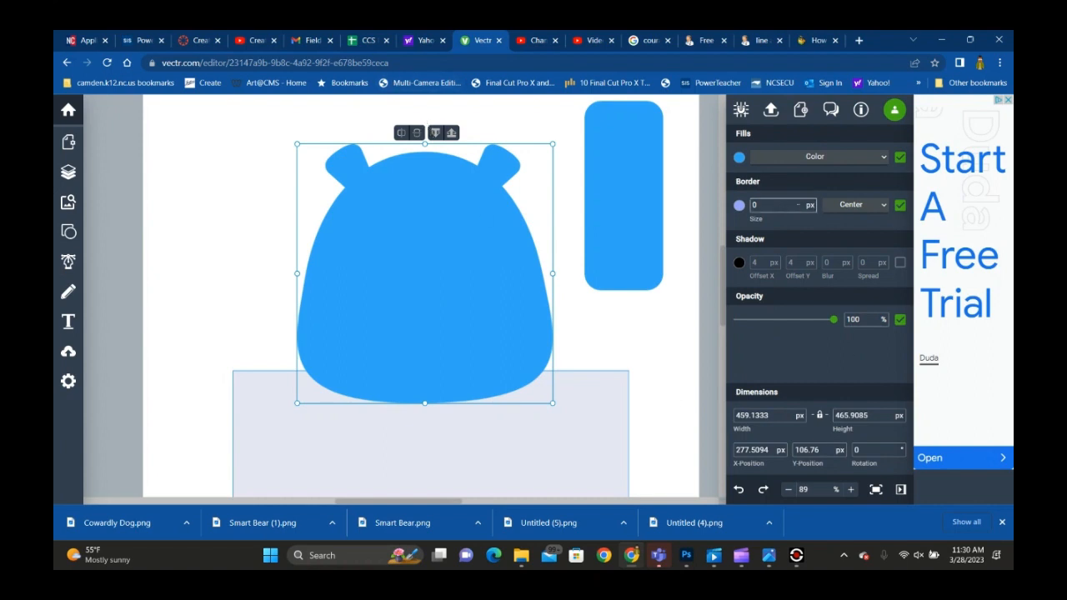
- Give the united body a black border with a size of 6 px
left_click(812, 205)
left_click(811, 205)
left_click(811, 205)
left_click(812, 205)
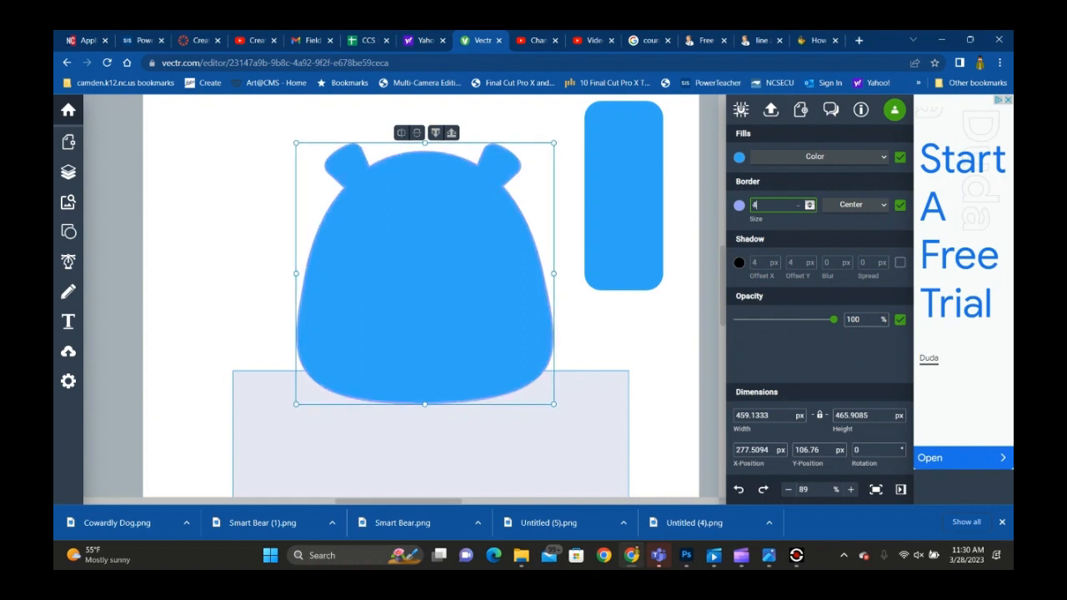
left_click(740, 208)
left_click(699, 243)
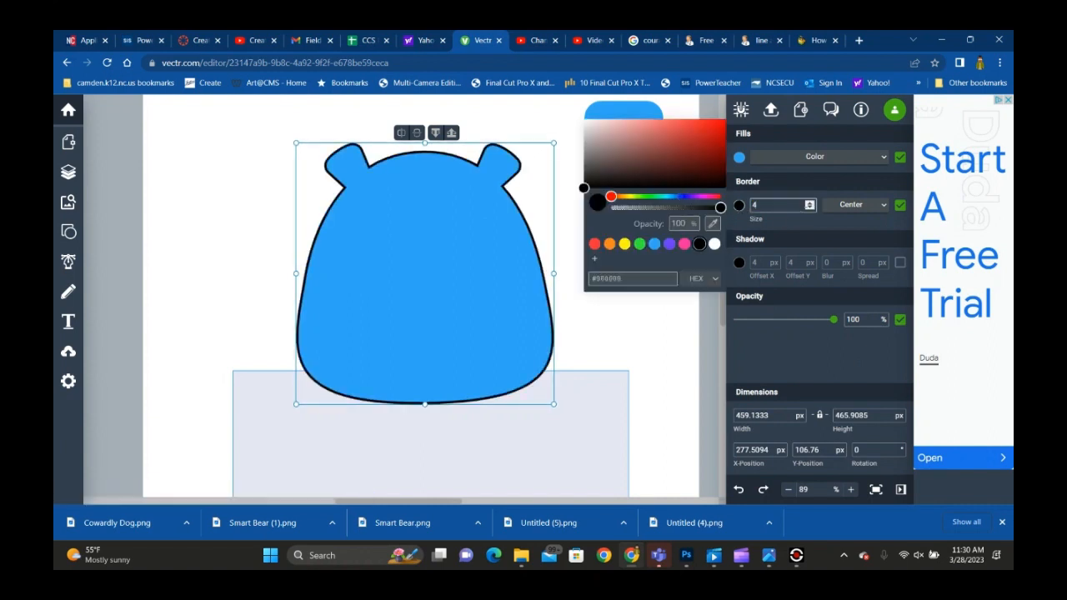
left_click(809, 203)
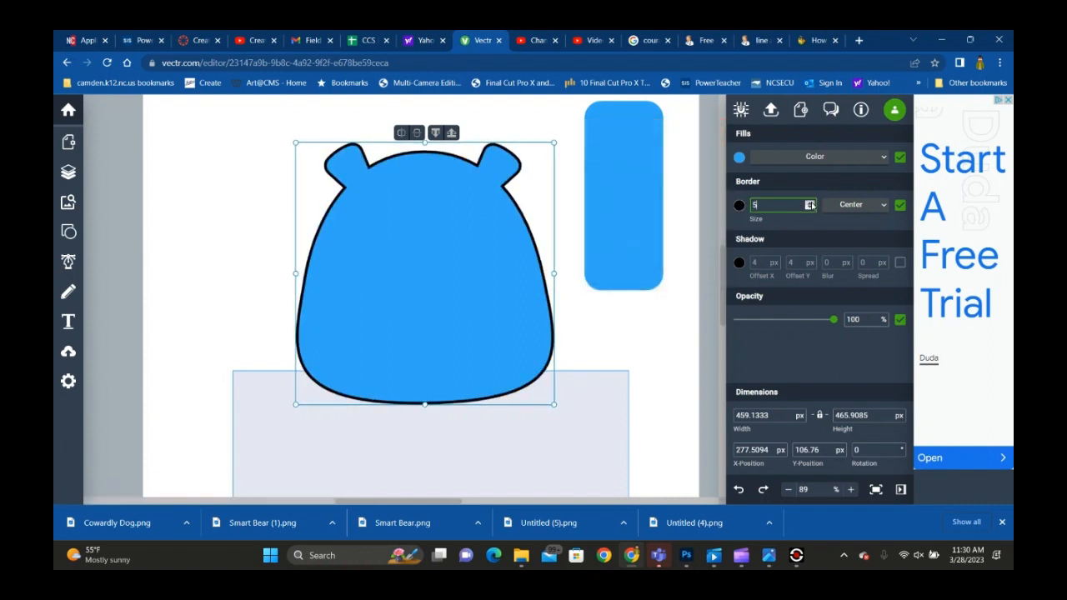
left_click(809, 203)
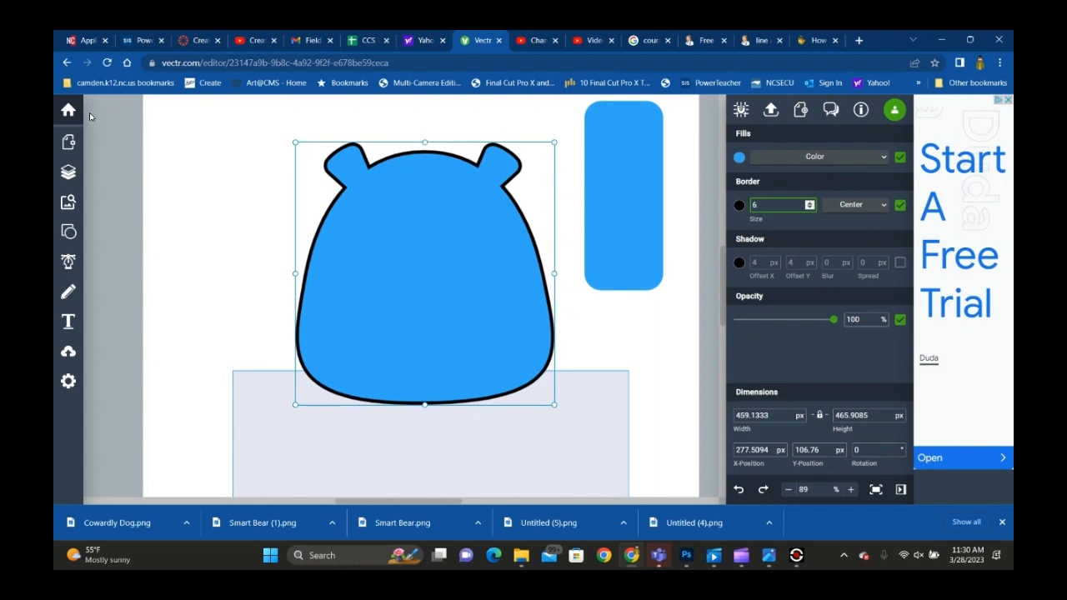
left_click(612, 347)
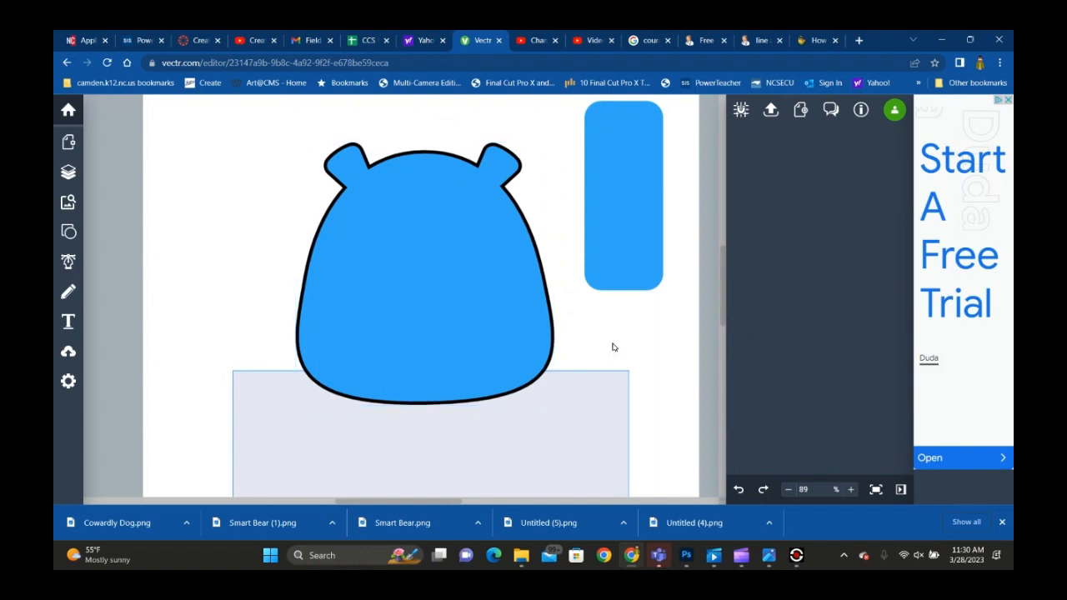
- Undo the black border and the uniting of the ears with the body
key("ctrl+z")
key("ctrl+z")
key("ctrl+z")
key("ctrl+z")
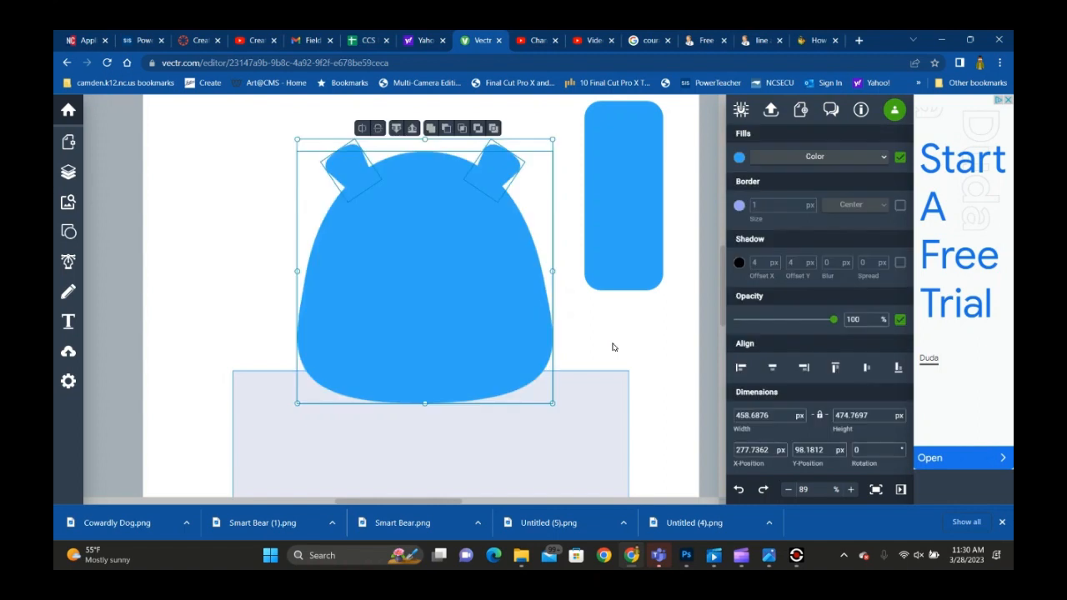
- Merge the two ears and the blue body into one shape using Unite/Add
left_click(239, 160)
left_click(354, 179)
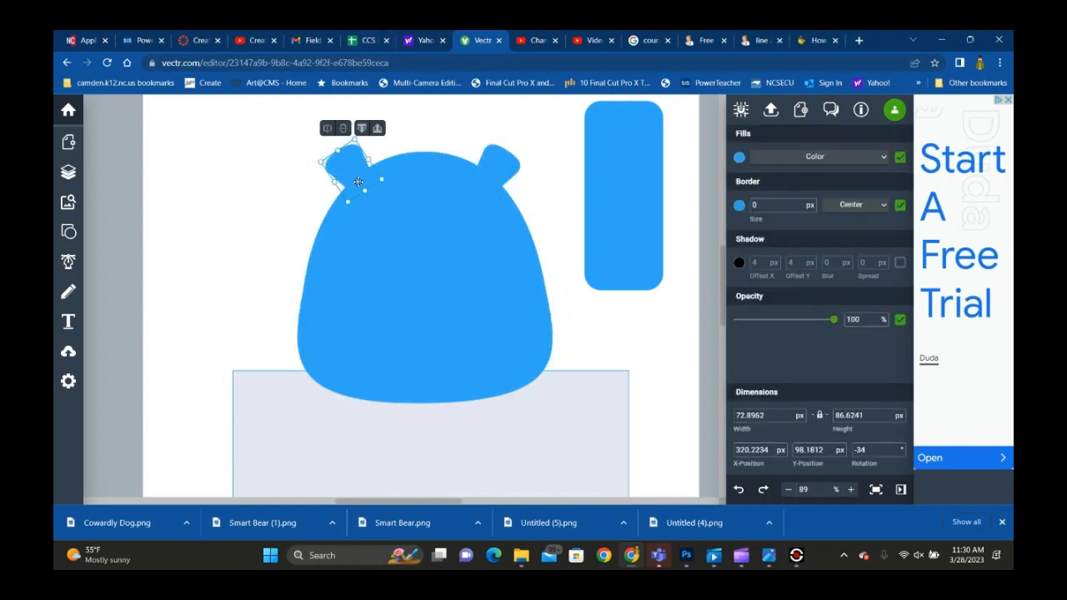
left_click(504, 165, "shift")
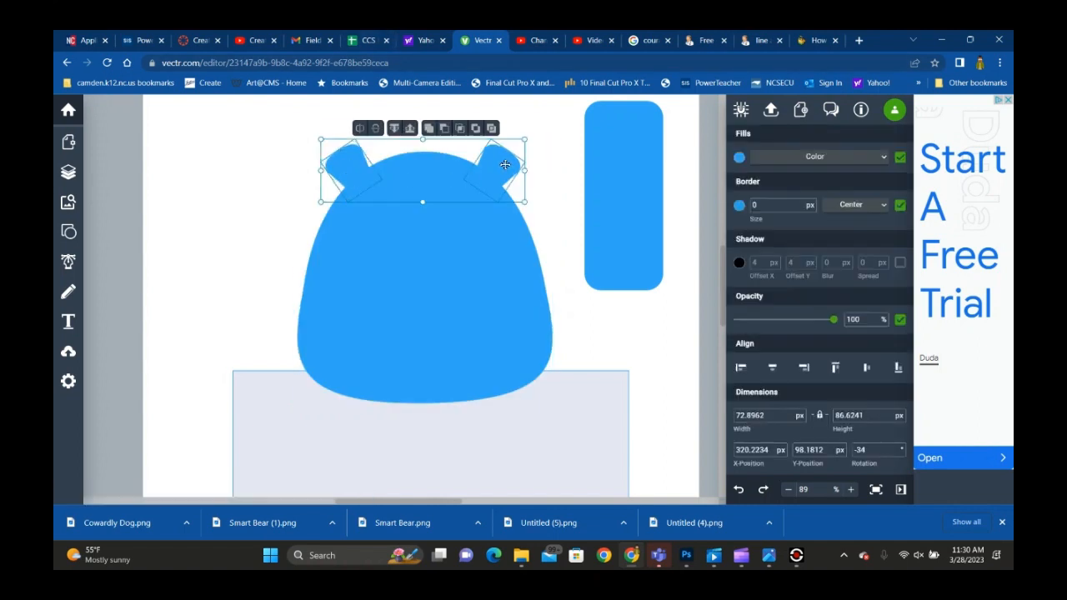
left_click(461, 311, "shift")
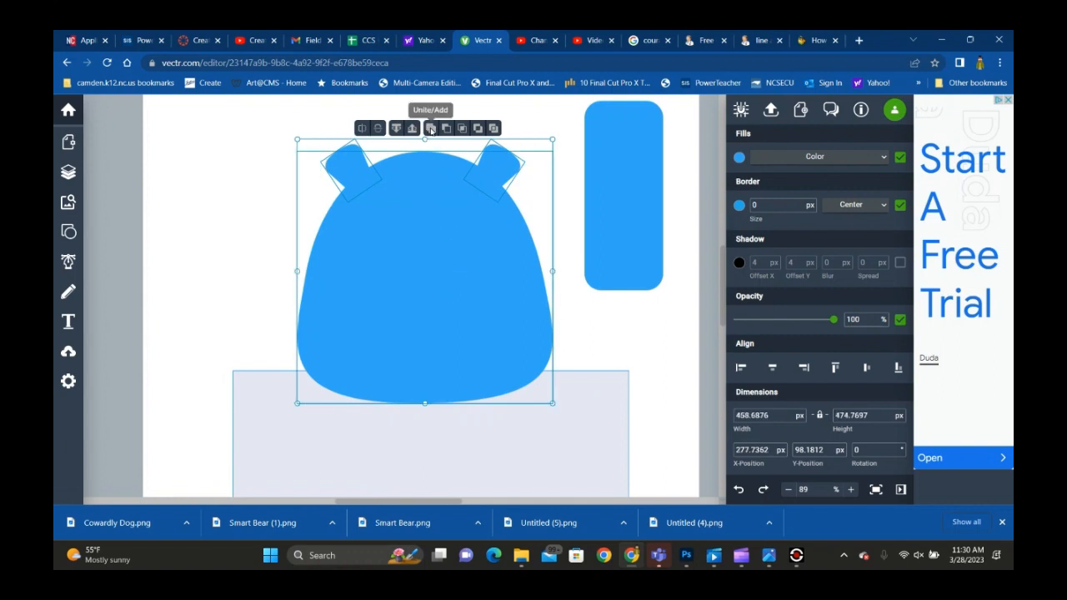
left_click(431, 129)
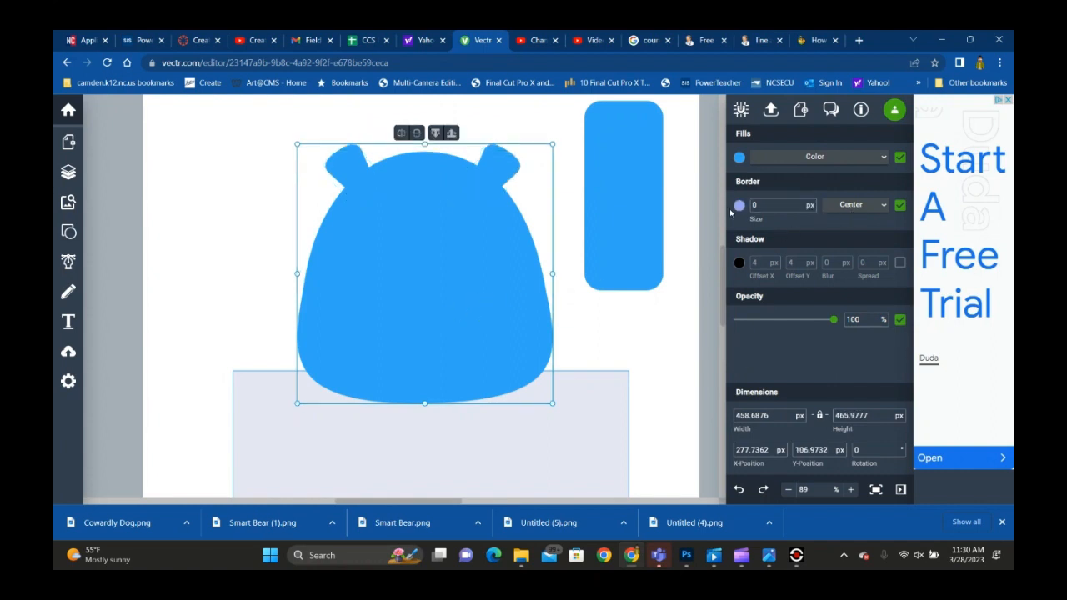
- Set the merged body's border colour to black and its size to 6 px
left_click(738, 206)
left_click(699, 245)
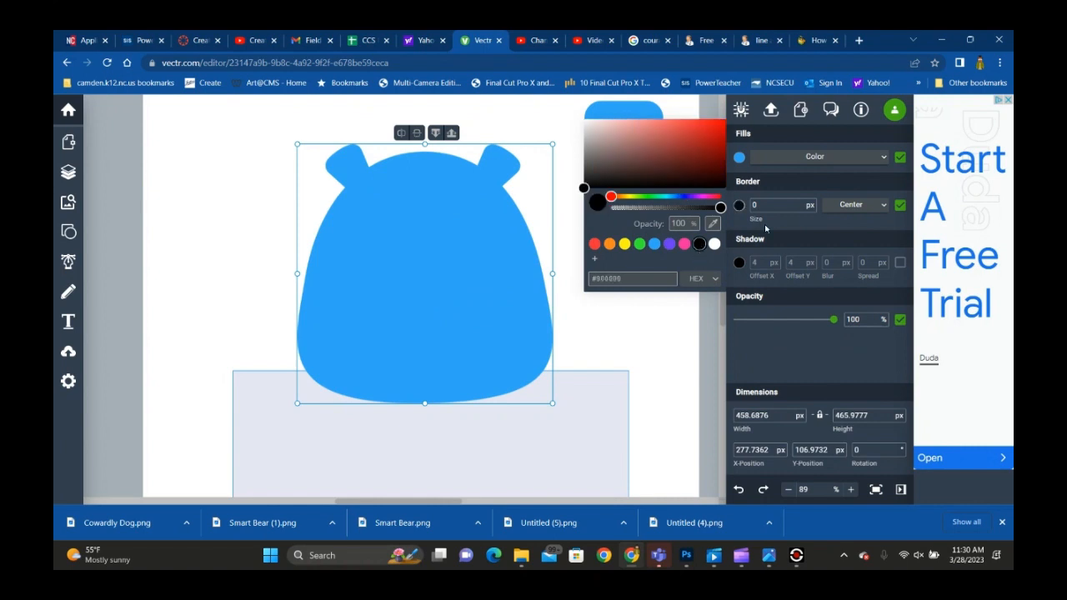
left_click(808, 205)
left_click(809, 203)
left_click(808, 203)
left_click(808, 203)
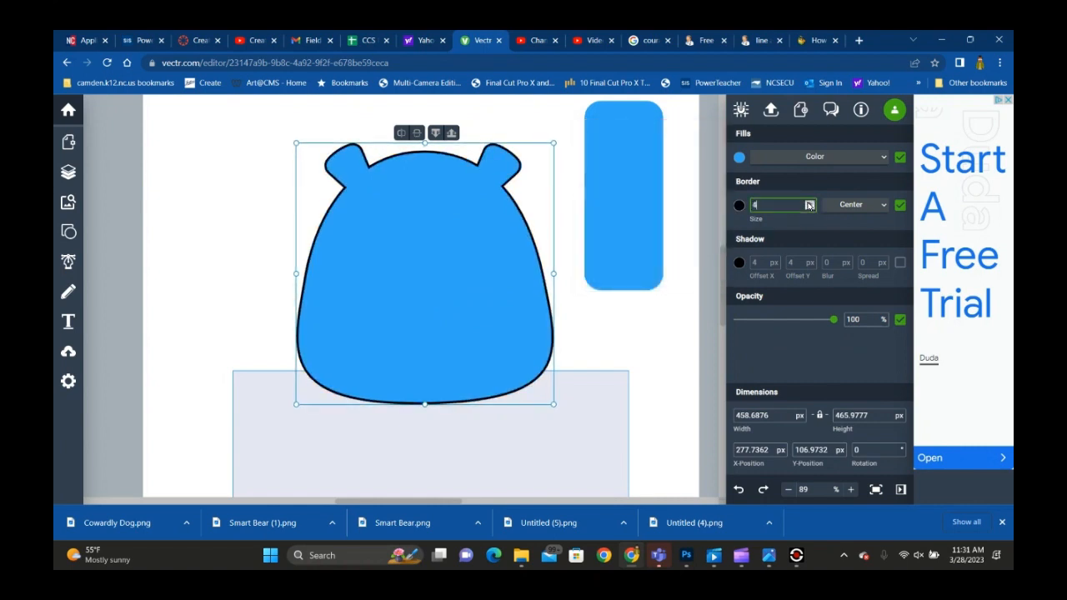
left_click(808, 203)
left_click(808, 204)
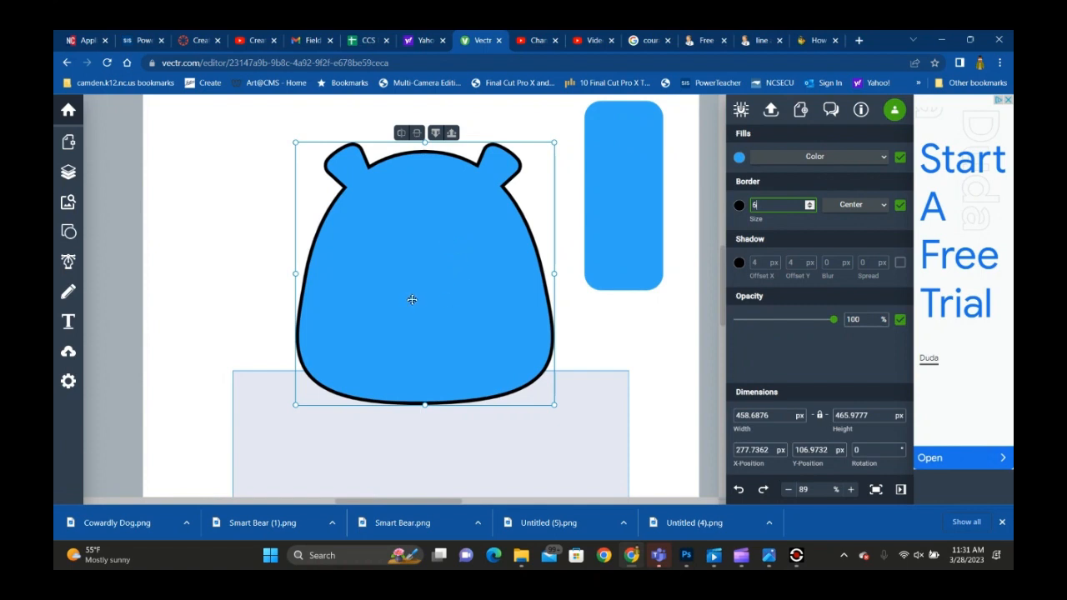
left_click(218, 243)
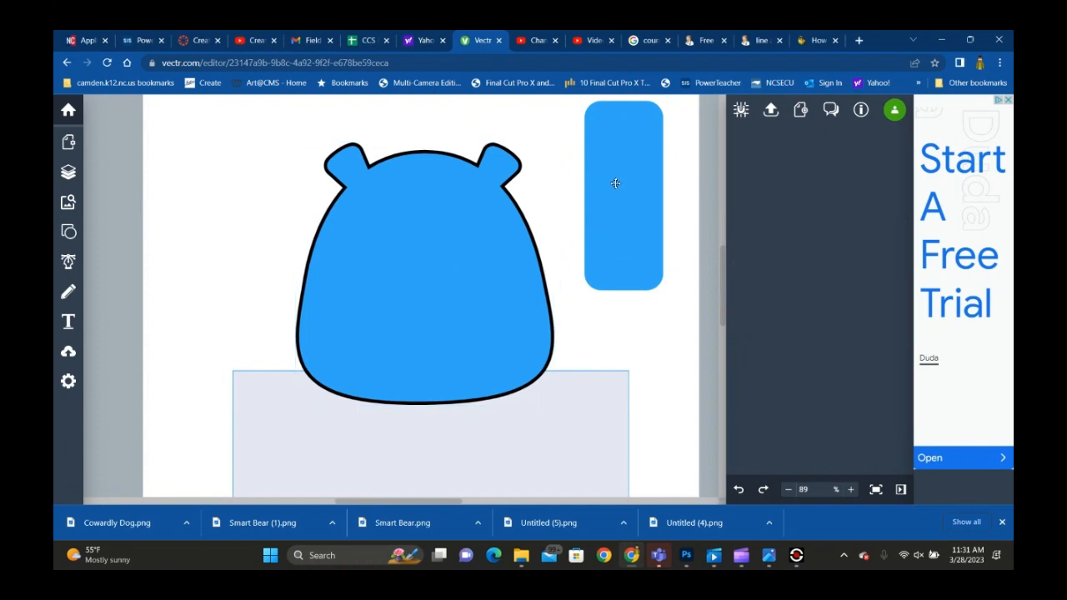
- Move the rounded rectangle slightly down beside the body and bow its right side outward with an added middle node
left_click_drag(620, 203, 613, 244)
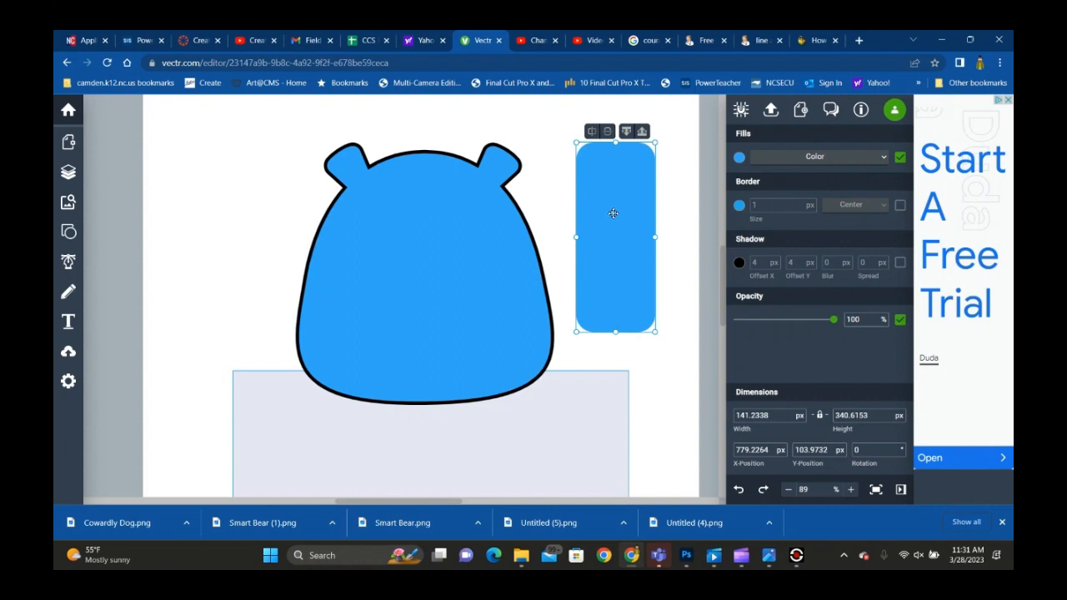
double_click(616, 215)
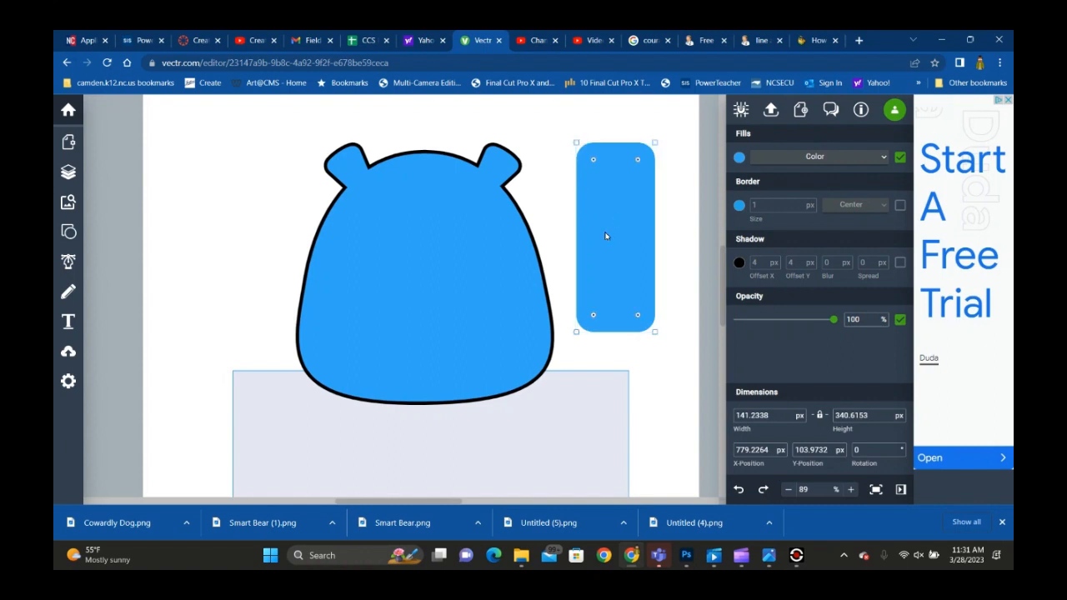
left_click(655, 239)
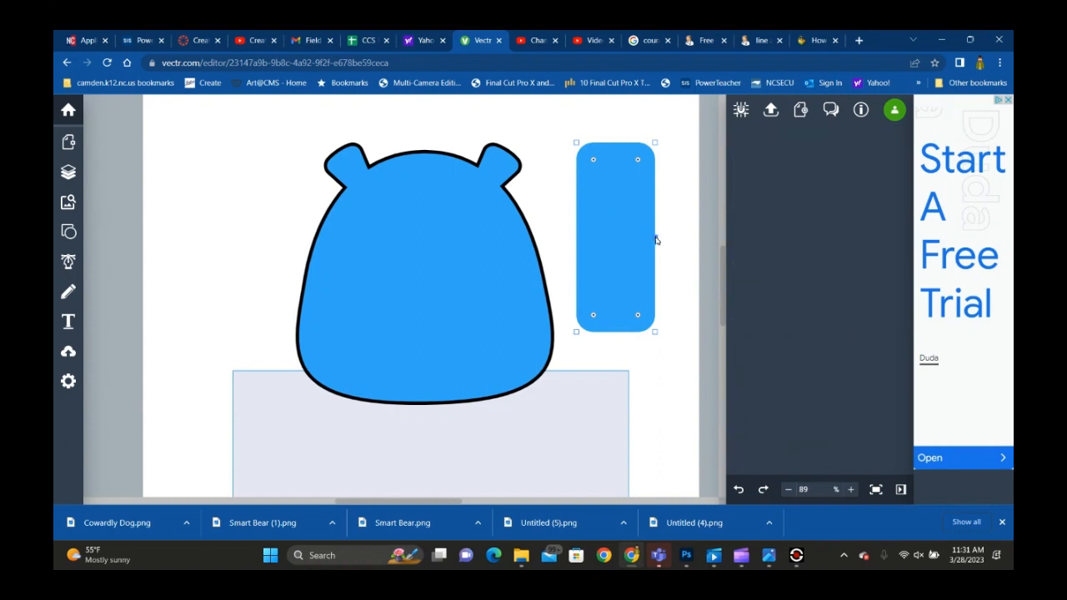
left_click(655, 239)
left_click_drag(656, 240, 674, 242)
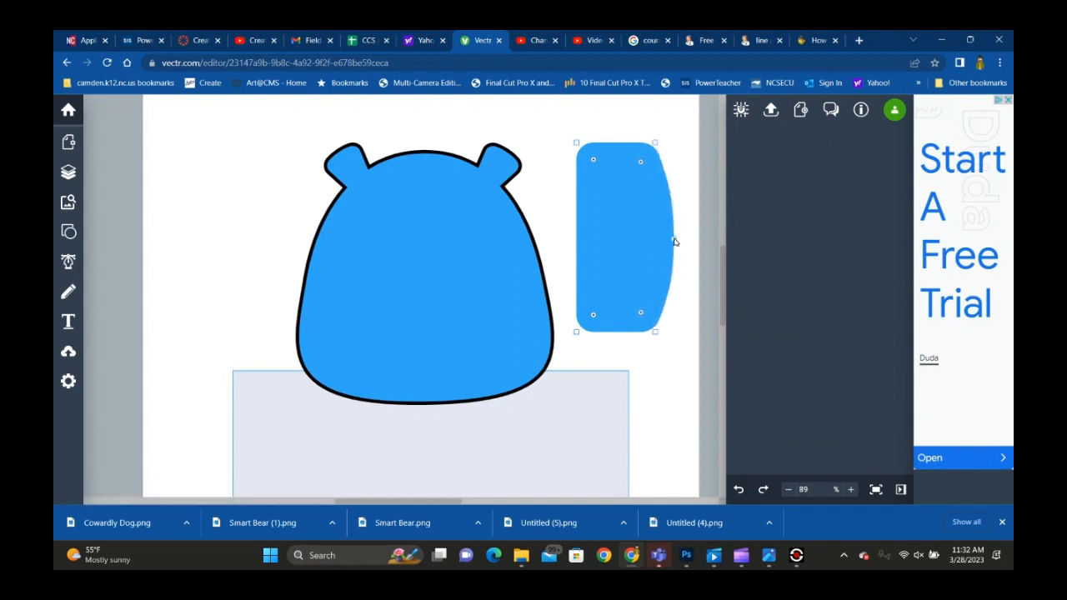
- Curve the rectangle's left side inward with an added middle node, and pull its top-right corner node inward to narrow the top
left_click(576, 240)
left_click_drag(576, 240, 604, 244)
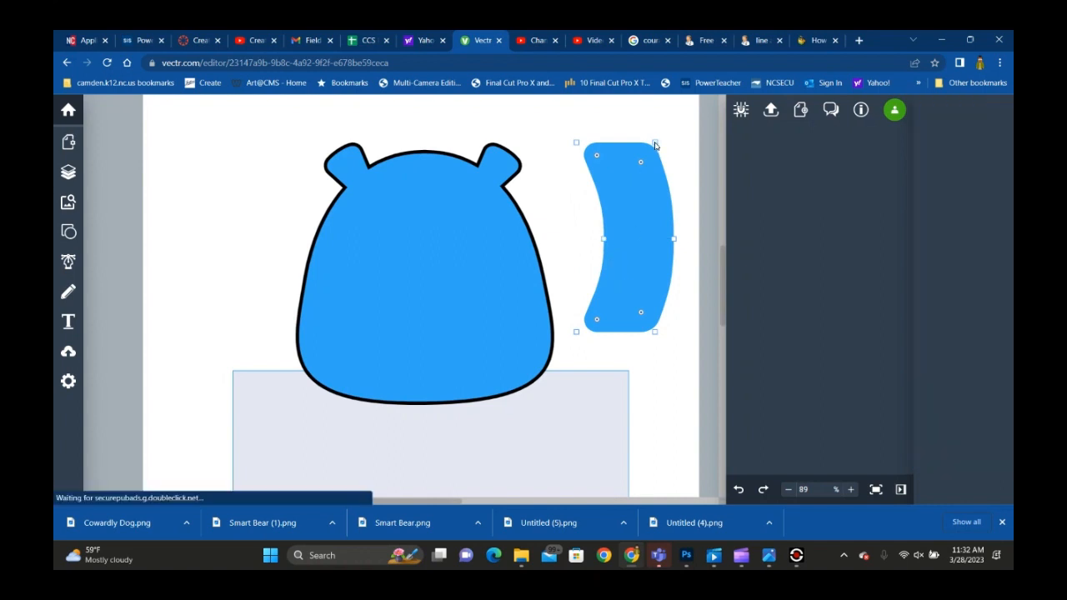
left_click_drag(655, 146, 624, 167)
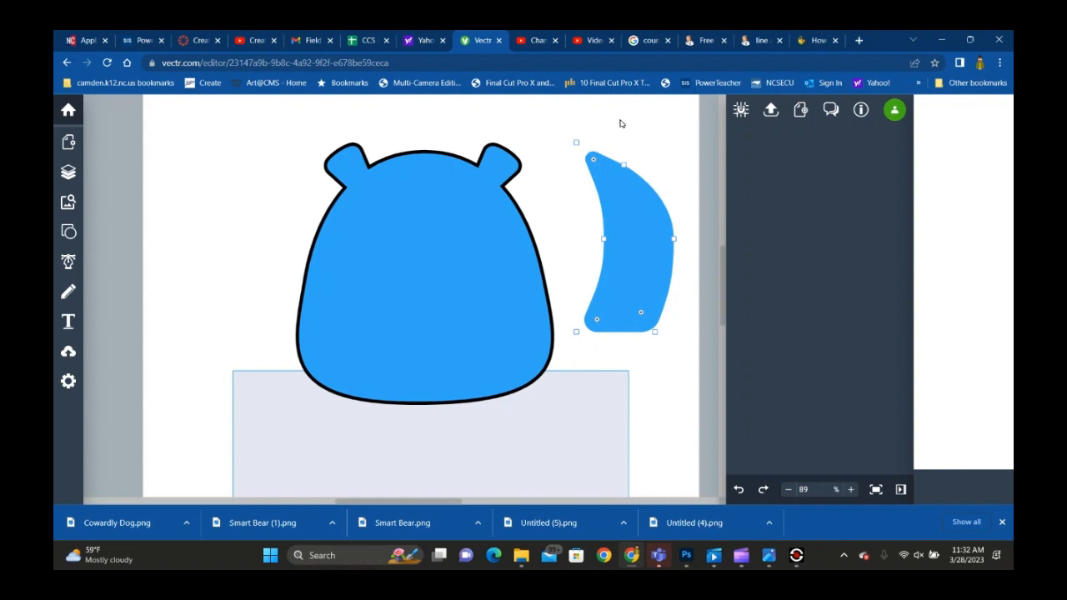
left_click(635, 250)
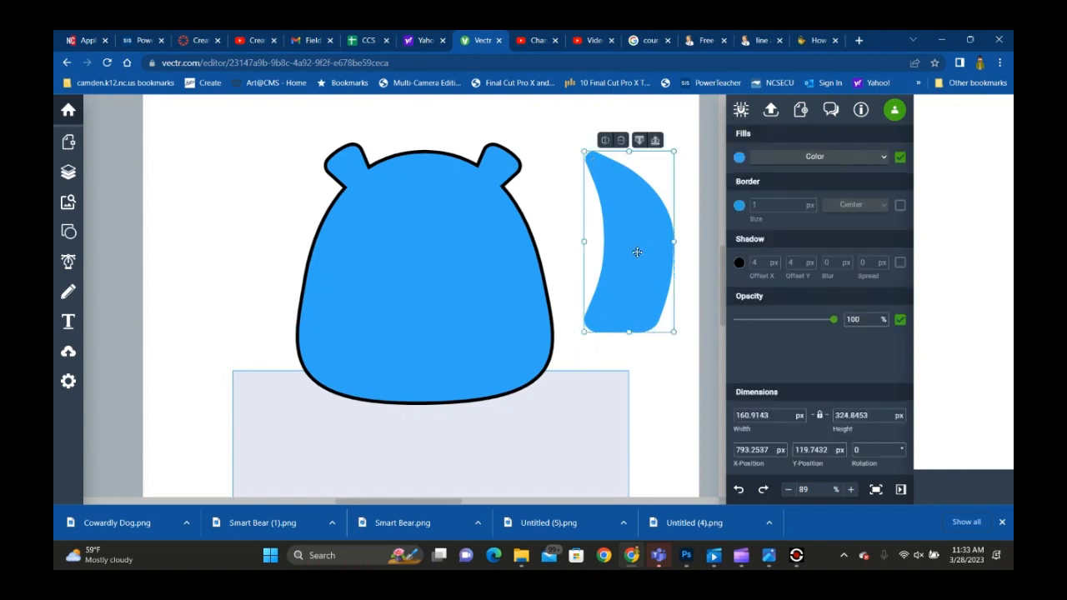
- Give the curved blue arm shape a black border with a size of 6 px
left_click(899, 205)
left_click(738, 205)
left_click(699, 243)
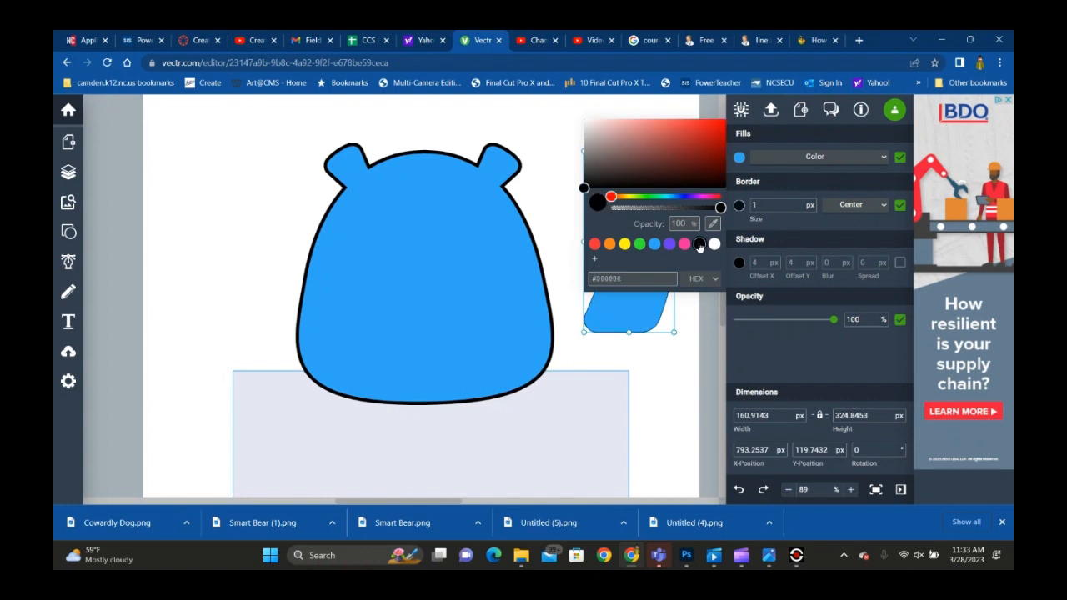
left_click(809, 203)
left_click(809, 203)
left_click(809, 203)
left_click(809, 203)
left_click(810, 204)
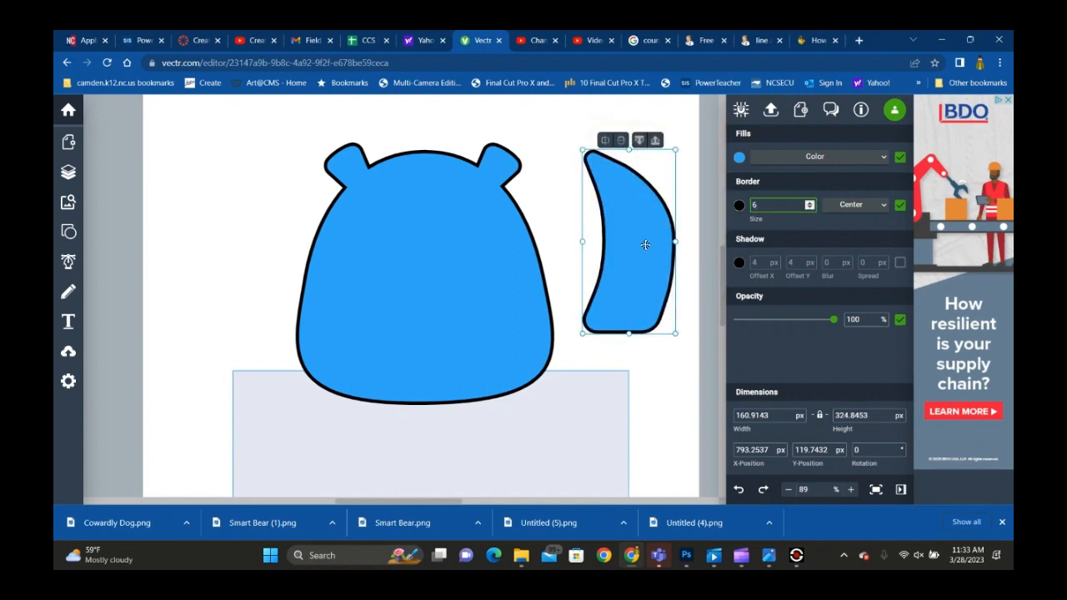
- Place the arm behind the body's lower right side and add a horizontally flipped duplicate on the lower left side
left_click_drag(640, 255, 612, 376)
left_click(625, 206)
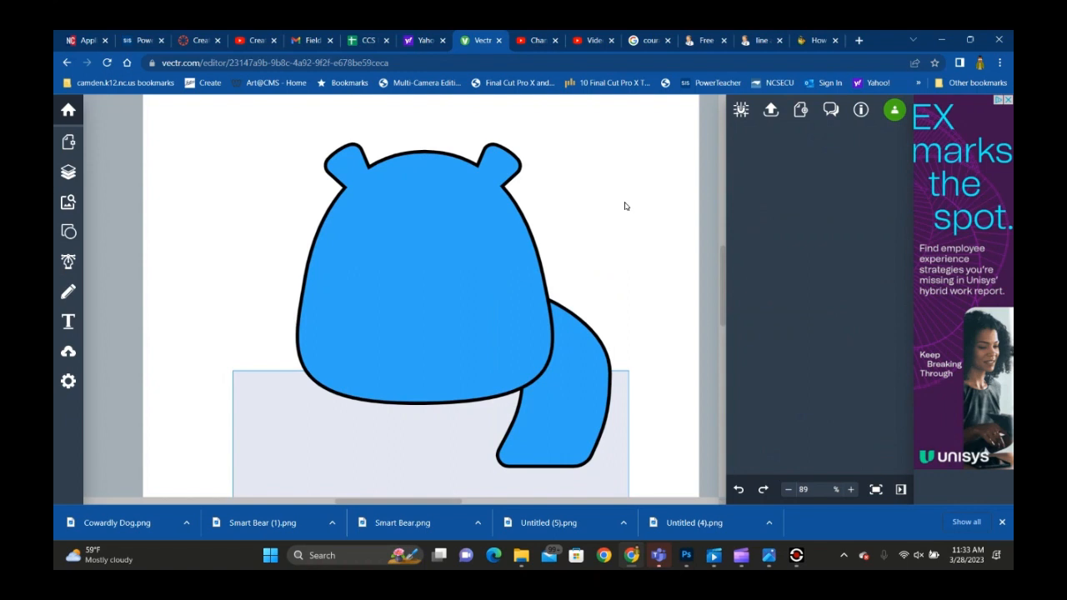
left_click(550, 416)
key("ctrl+d")
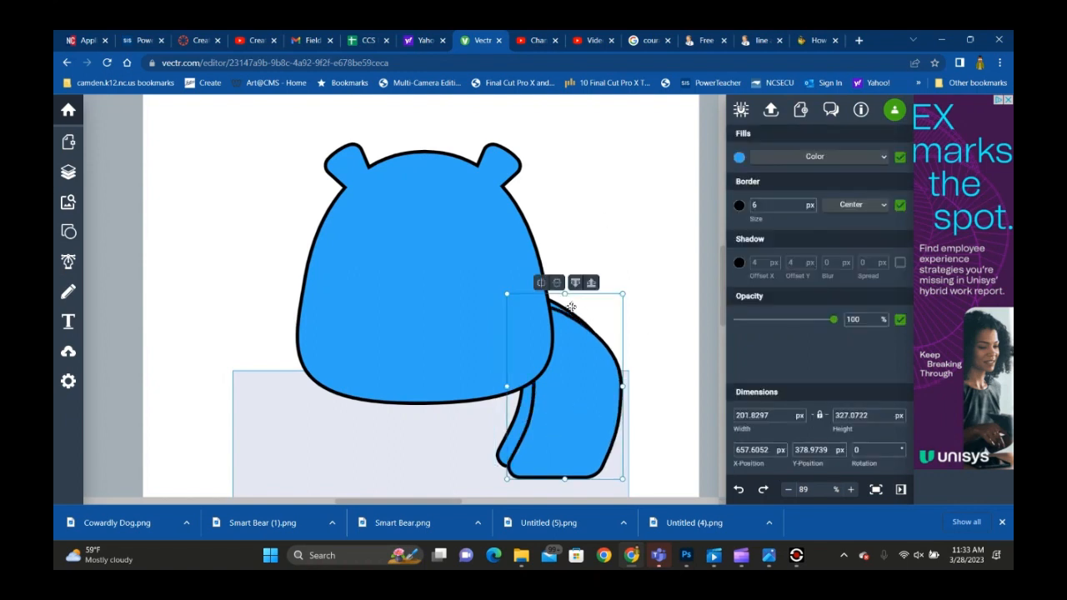
left_click(540, 282)
left_click_drag(569, 420, 310, 411)
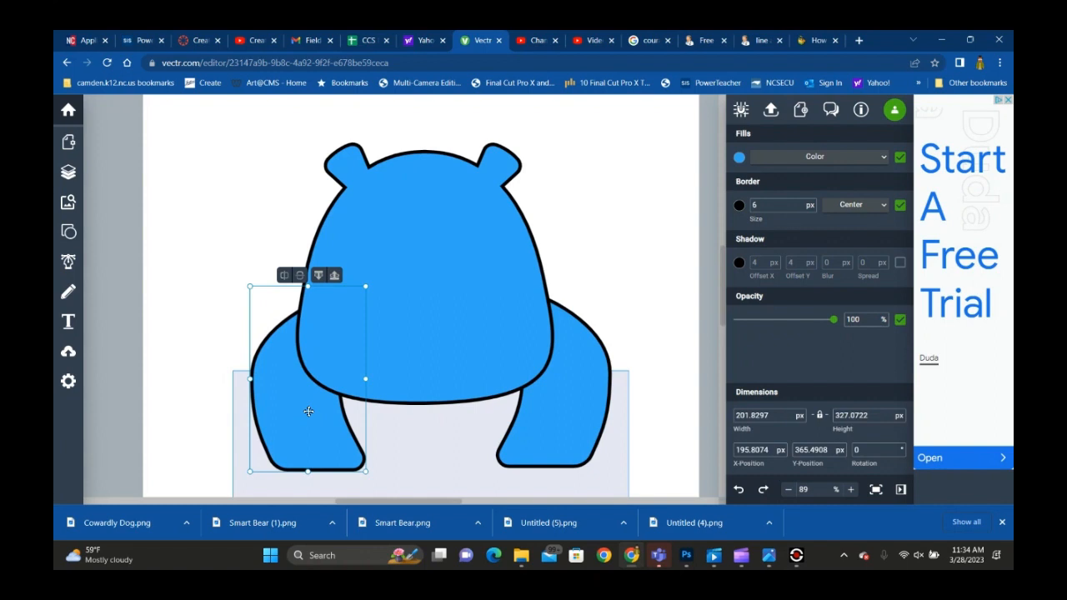
- Widen the pale rectangle on both sides beyond the arms, and nudge the left arm slightly outward
scroll(379, 300, "down", 3)
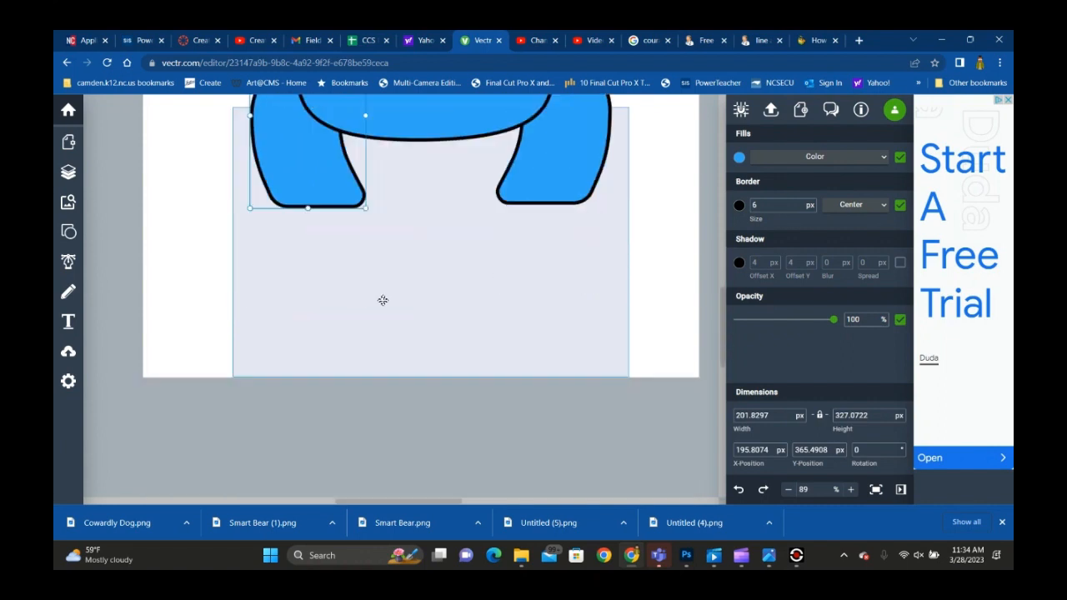
left_click(390, 289)
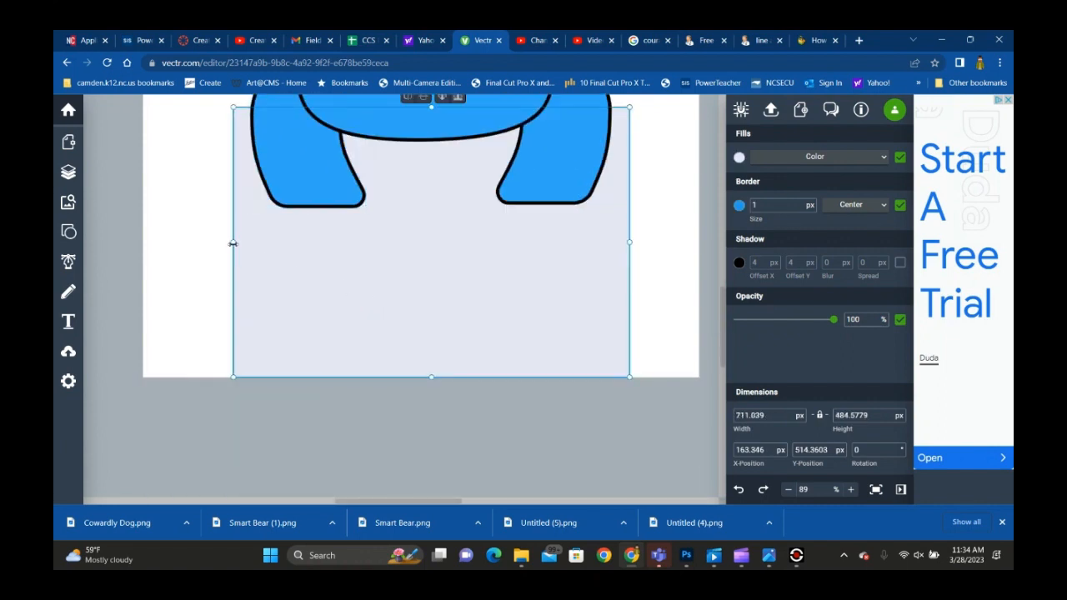
left_click_drag(233, 243, 206, 243)
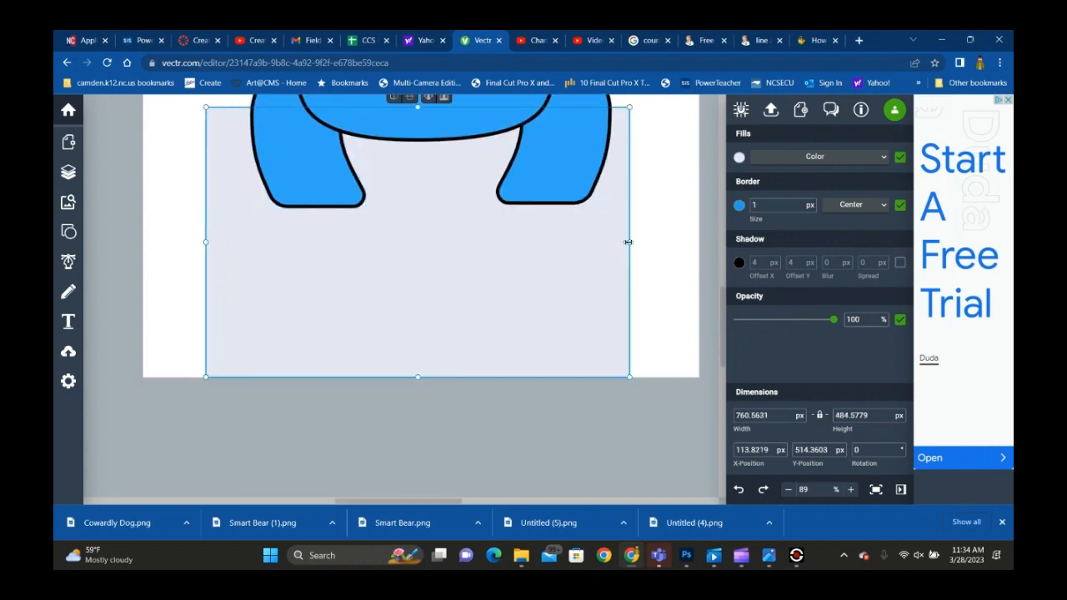
left_click_drag(627, 242, 647, 242)
left_click(663, 200)
scroll(670, 196, "up", 2)
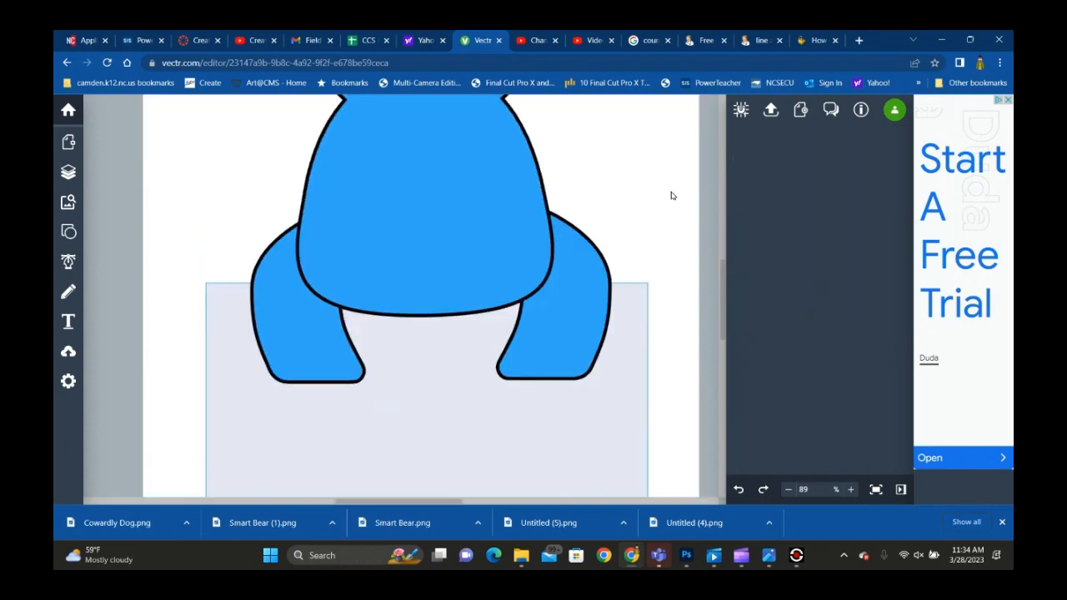
left_click_drag(311, 344, 306, 345)
left_click(176, 136)
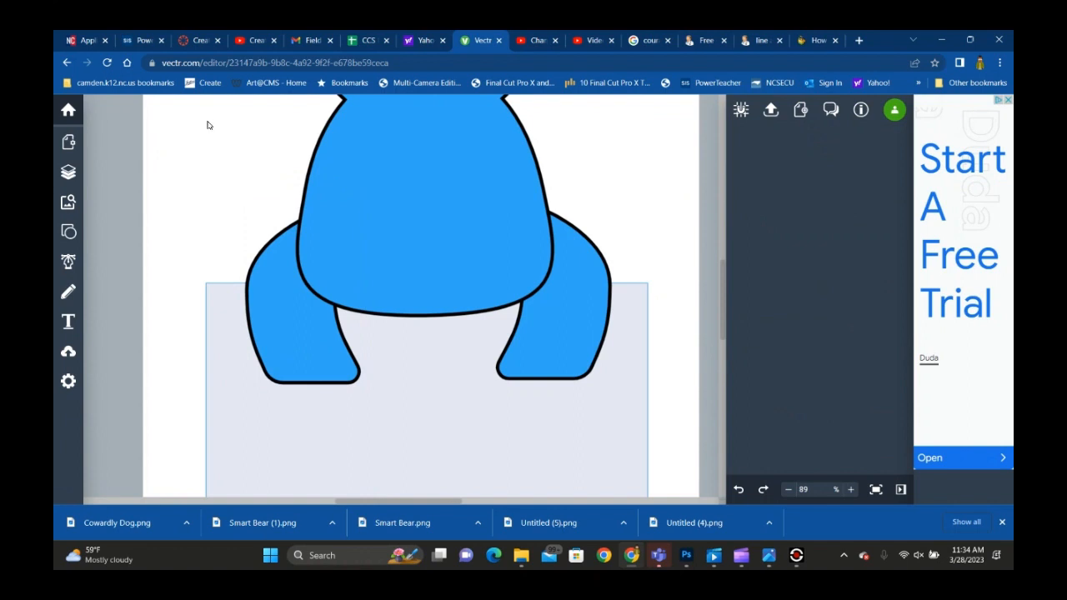
- Draw a small circle about 30 px wide on the blank area left of the head
scroll(208, 125, "up", 1)
left_click(69, 232)
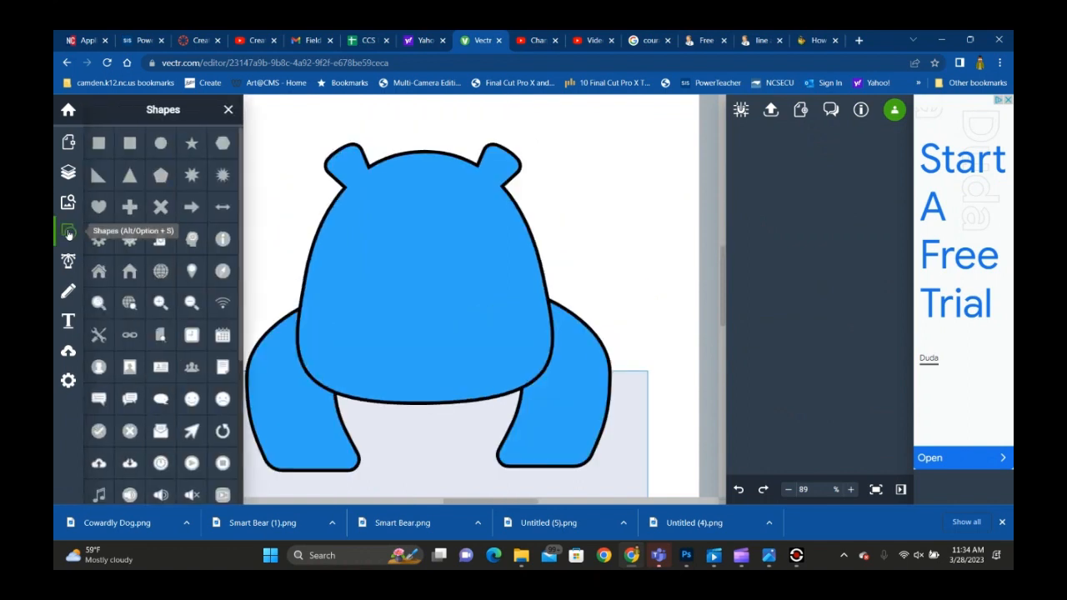
left_click_drag(260, 141, 275, 149)
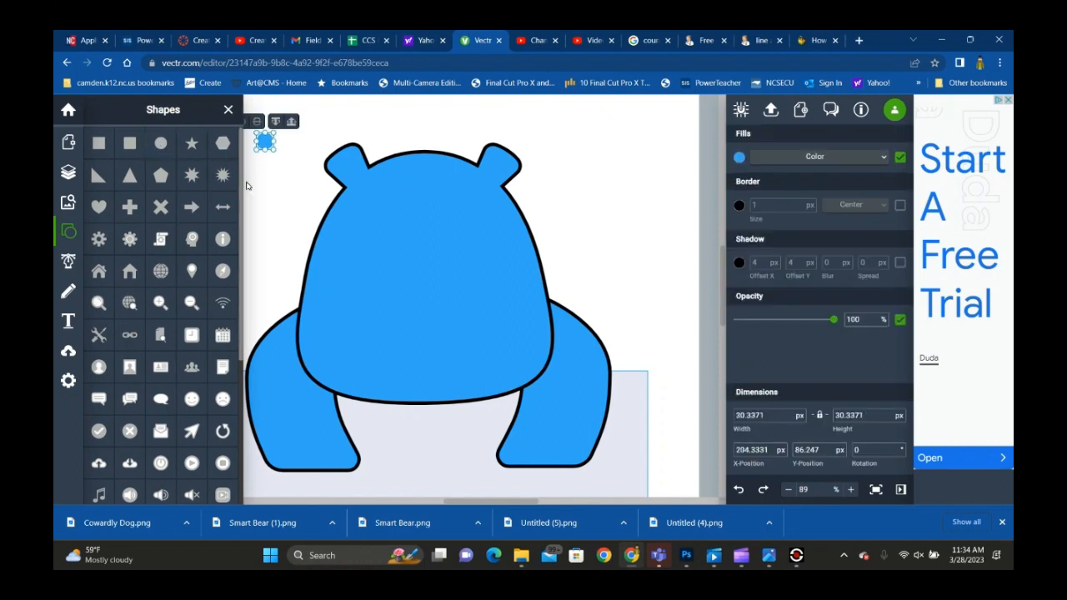
left_click_drag(250, 185, 324, 232)
left_click(267, 205)
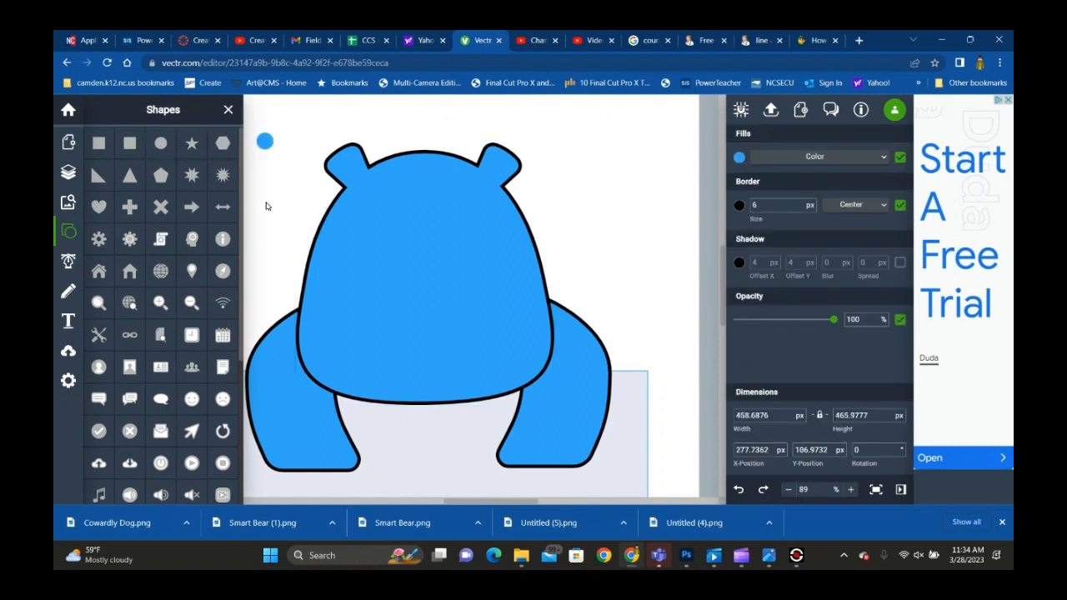
- Draw a circle about 130 px wide to the right of the head and fill it with darker blue #217FBE
left_click(160, 145)
mouse_move(265, 196)
left_mouse_down()
mouse_move(322, 233)
mouse_move(592, 218)
left_mouse_up()
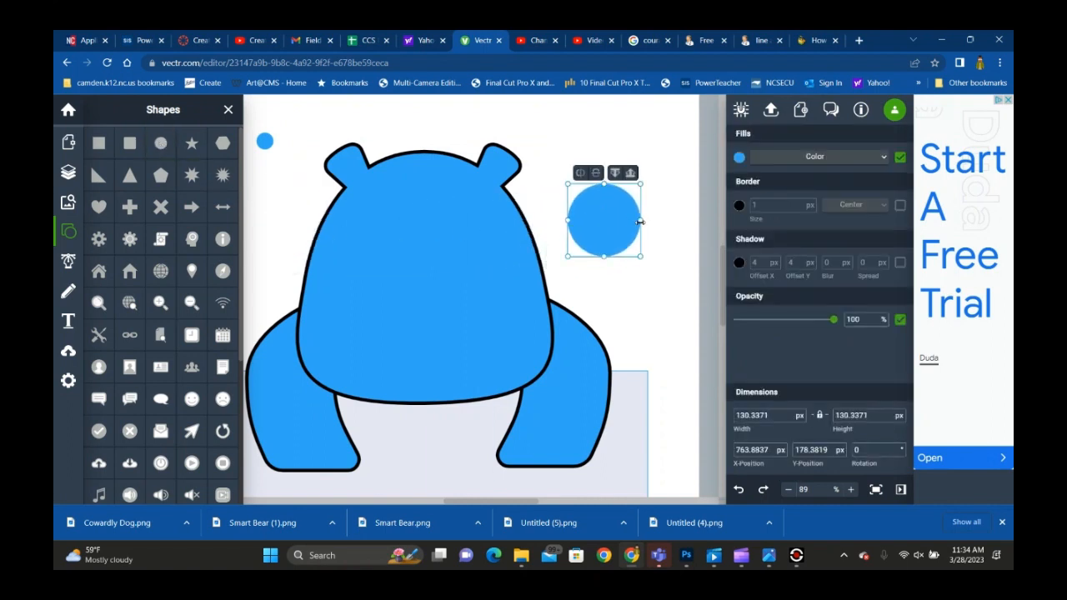
left_click(738, 158)
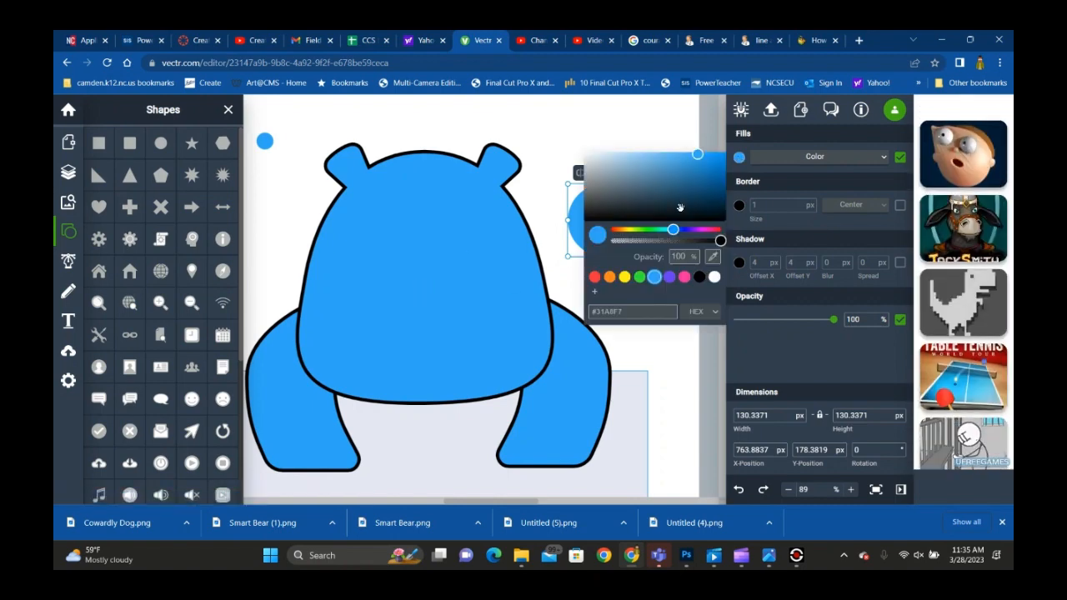
left_click(700, 169)
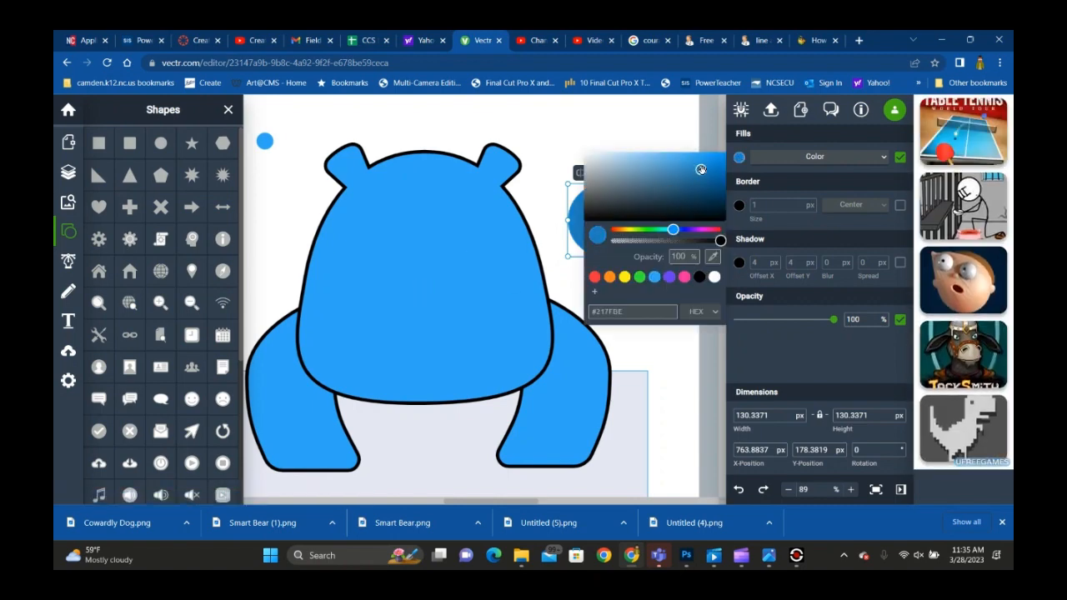
left_click(608, 131)
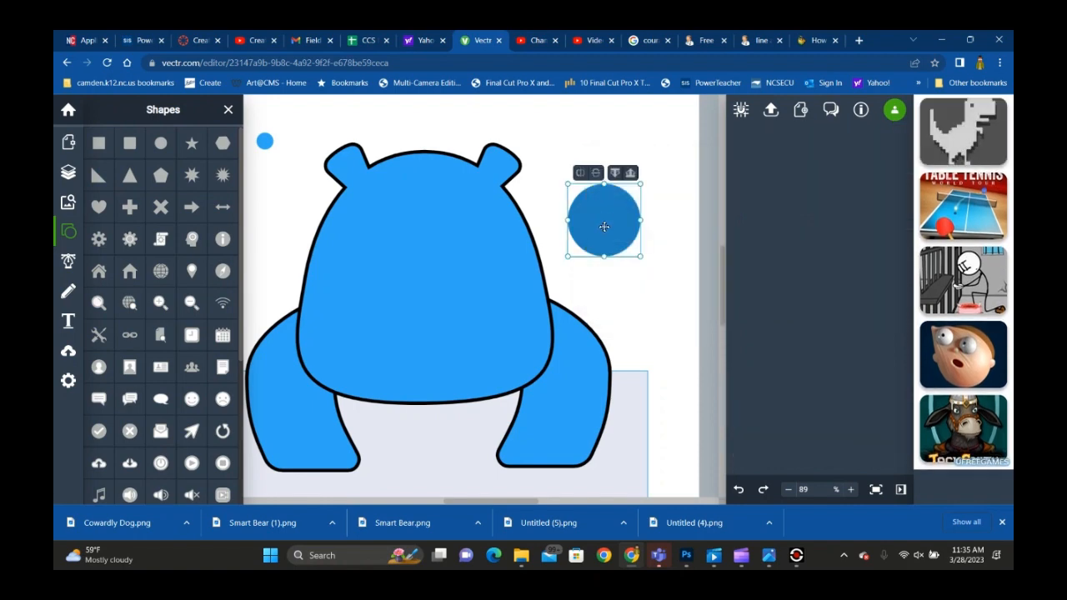
- Move the dark blue circle onto the lower face and stretch it into an ellipse about 449 px wide, spanning the body
left_click_drag(603, 230, 529, 366)
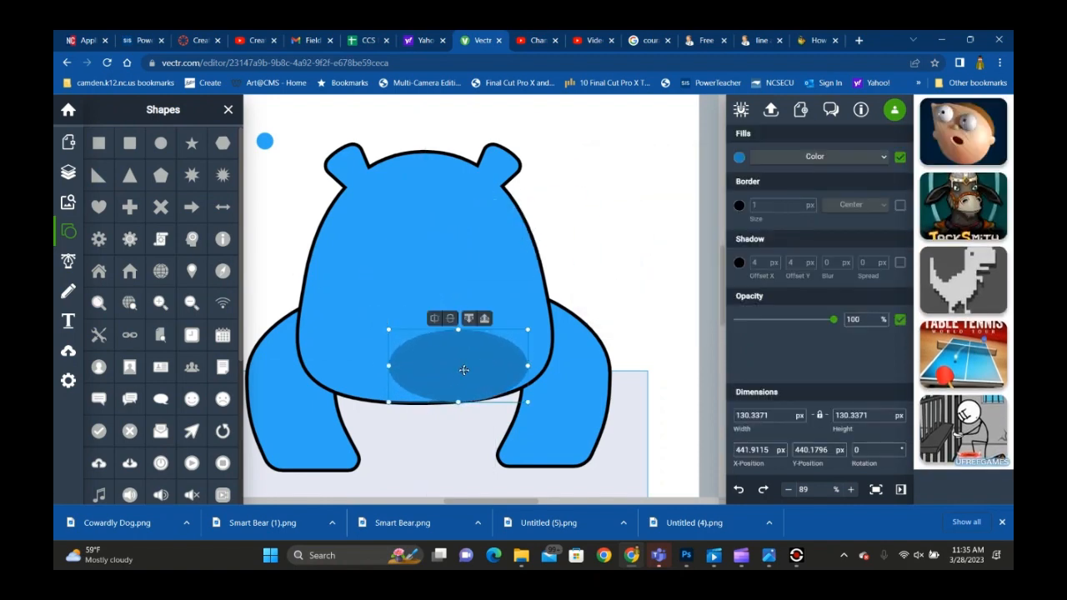
left_click_drag(389, 365, 304, 364)
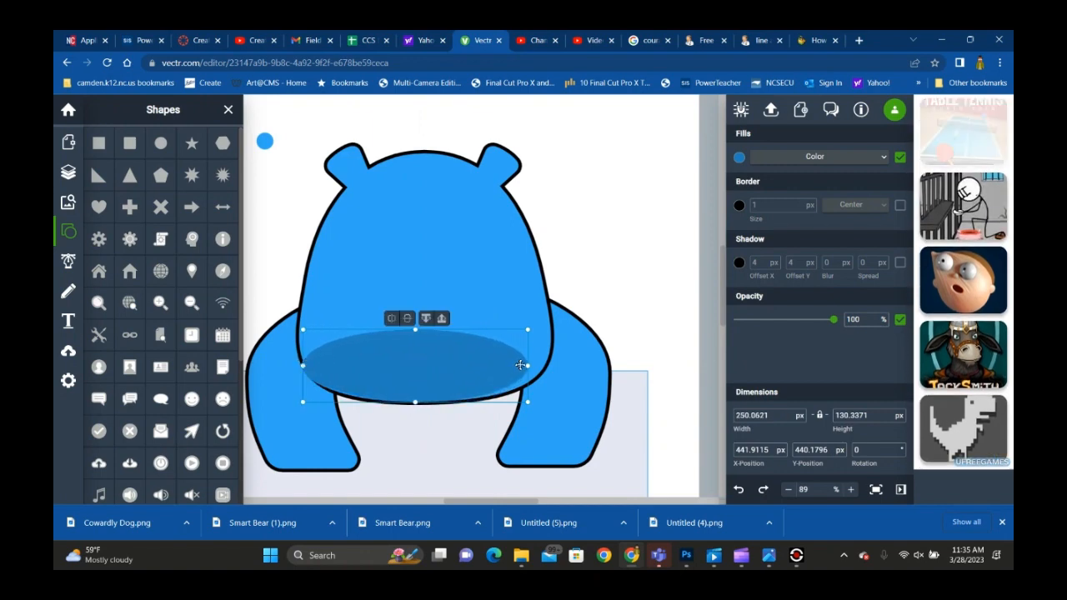
left_click_drag(527, 365, 442, 347)
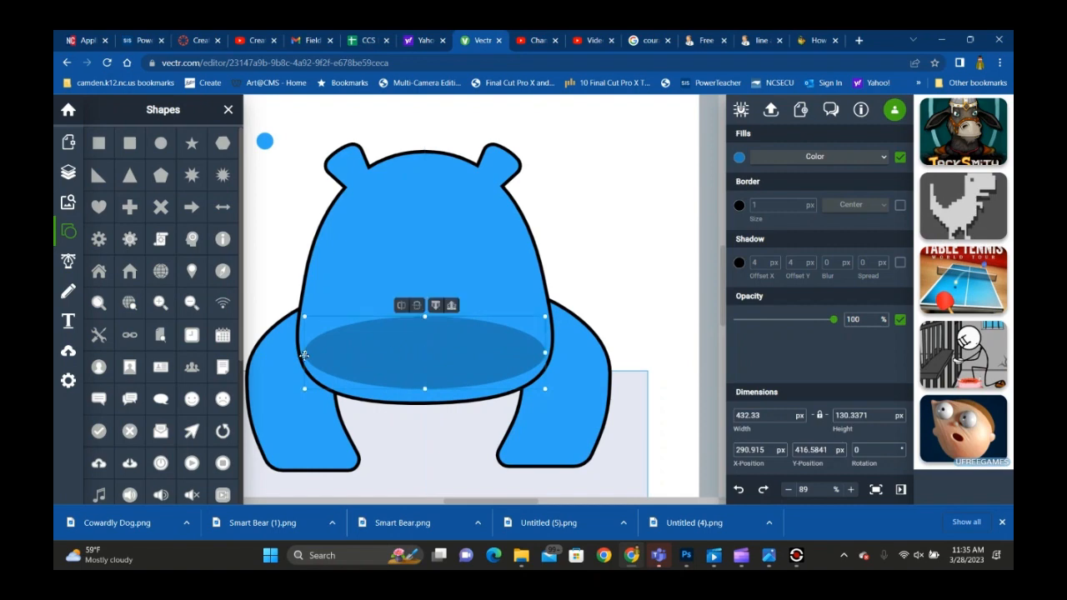
left_click_drag(305, 352, 304, 352)
left_click_drag(544, 353, 548, 352)
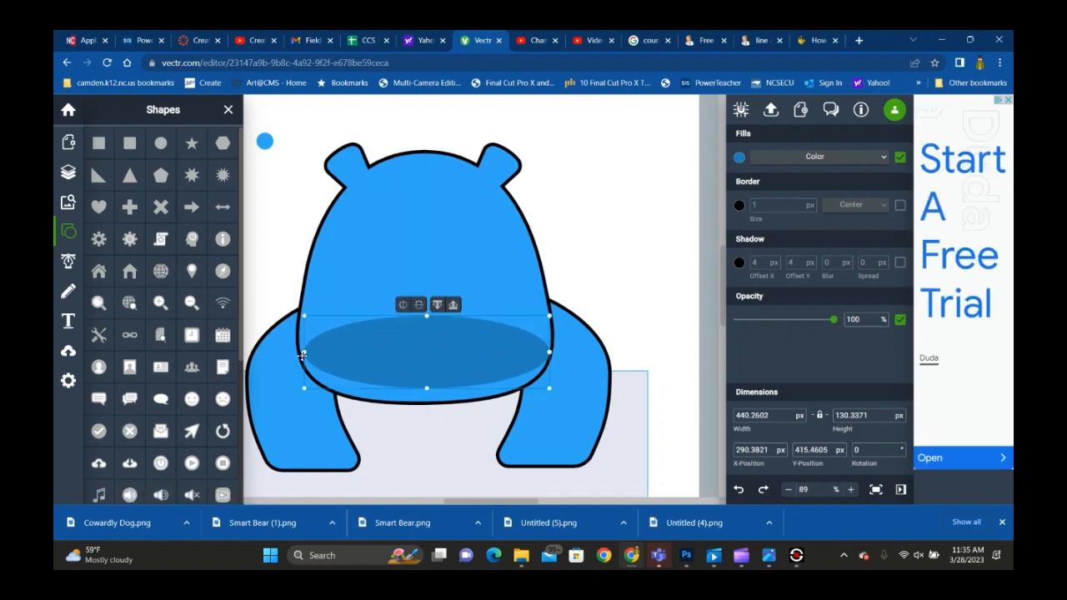
left_click_drag(304, 352, 300, 355)
left_click(588, 214)
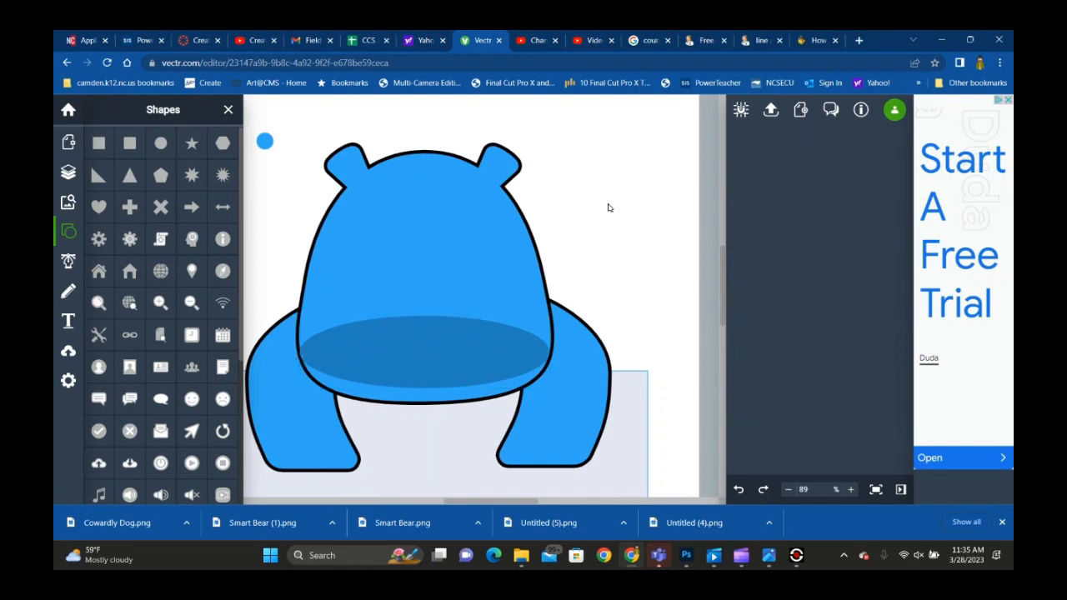
- Pull the dark ellipse's bottom node down and lengthen its curve handles so the lower edge follows the body's outline
left_click(429, 352)
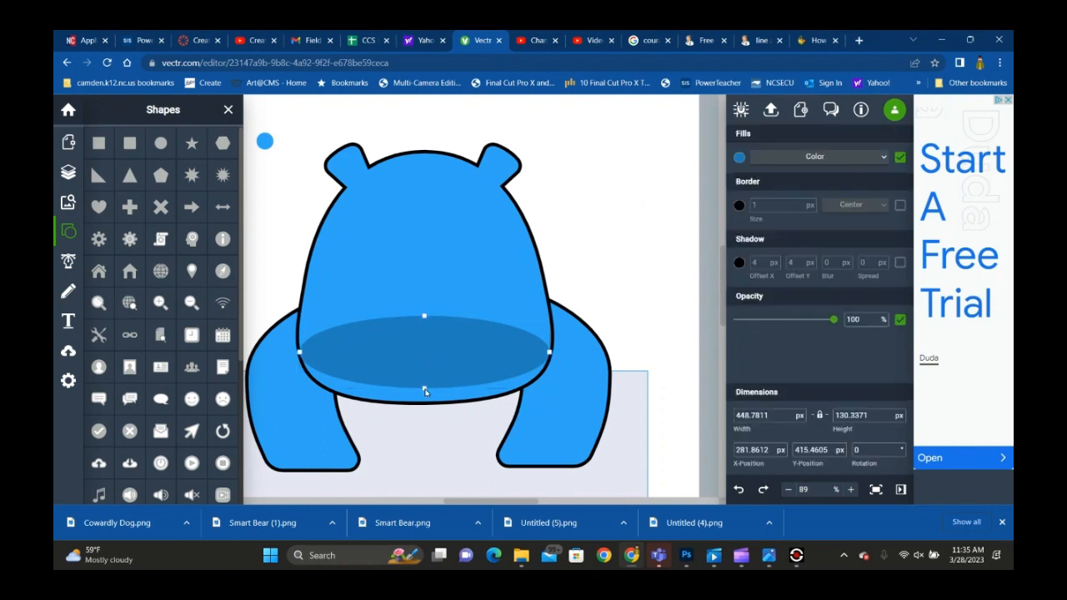
left_click(425, 390)
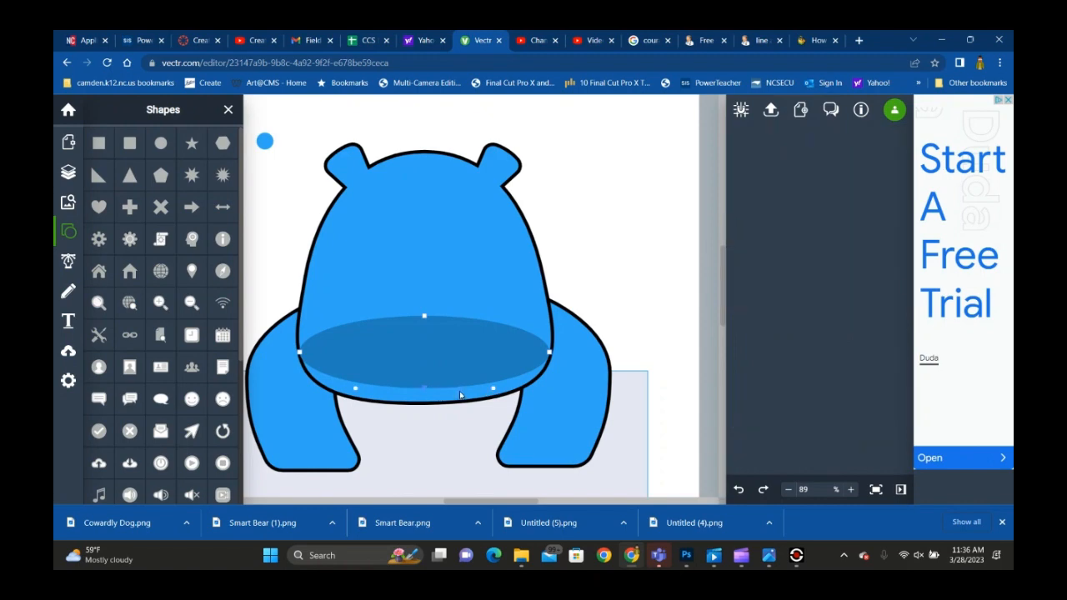
left_click_drag(493, 390, 517, 389)
left_click_drag(425, 392, 425, 405)
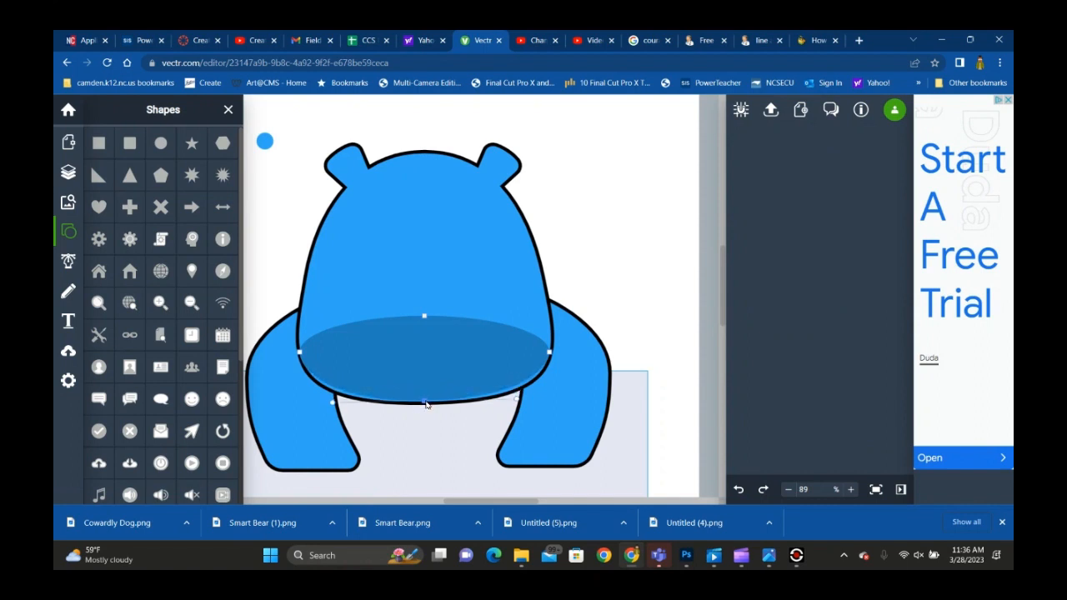
left_click(424, 402)
left_click_drag(517, 402, 523, 403)
left_click(458, 362)
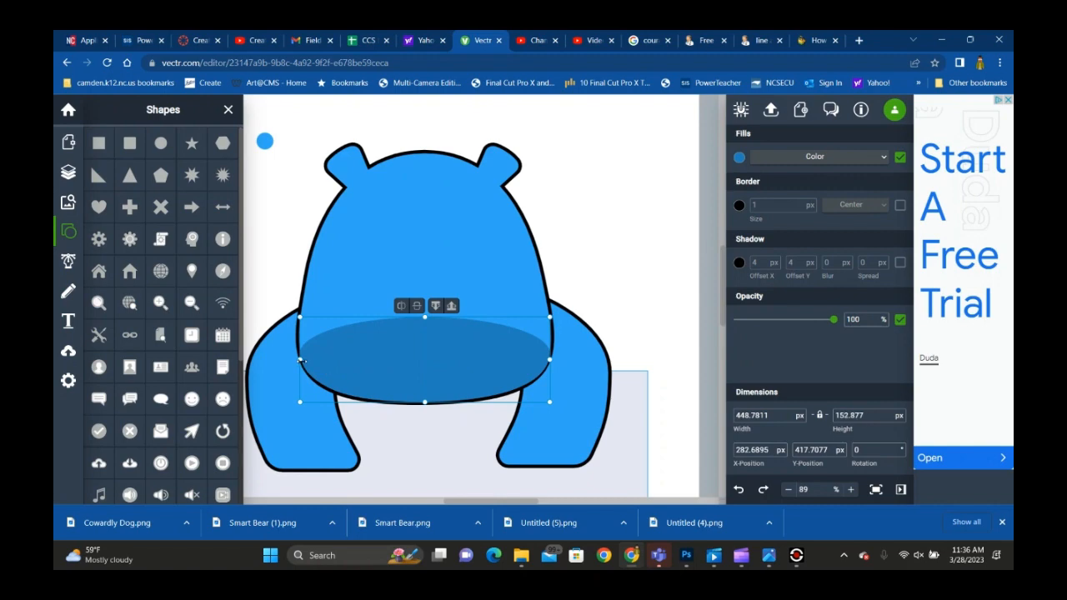
left_click(580, 222)
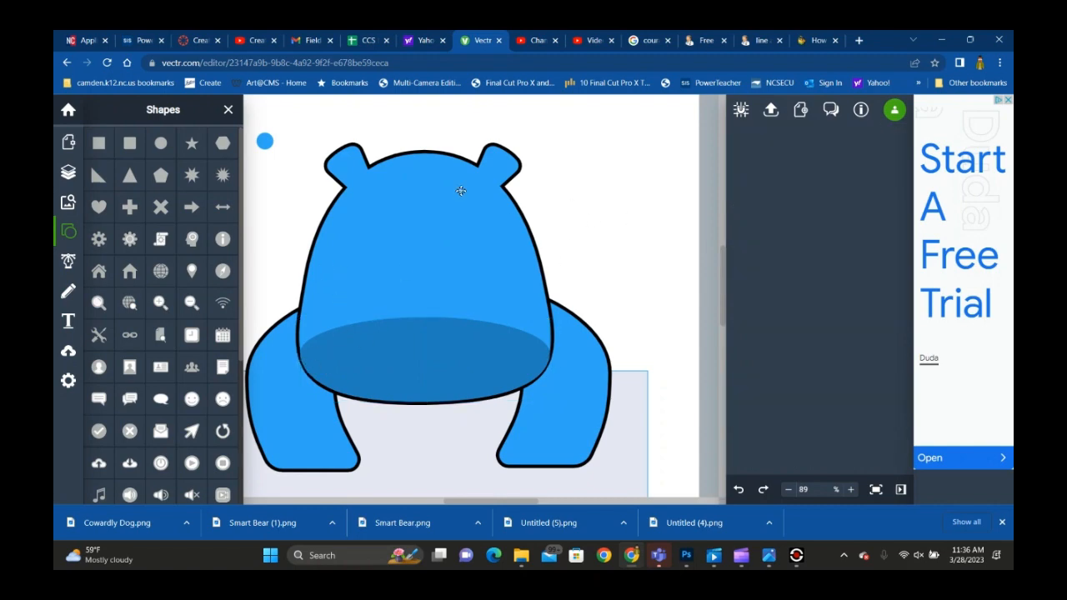
- Set the body's border size to 8 px and nudge the dark ellipse slightly up inside the outline
left_click(427, 148)
left_click(810, 202)
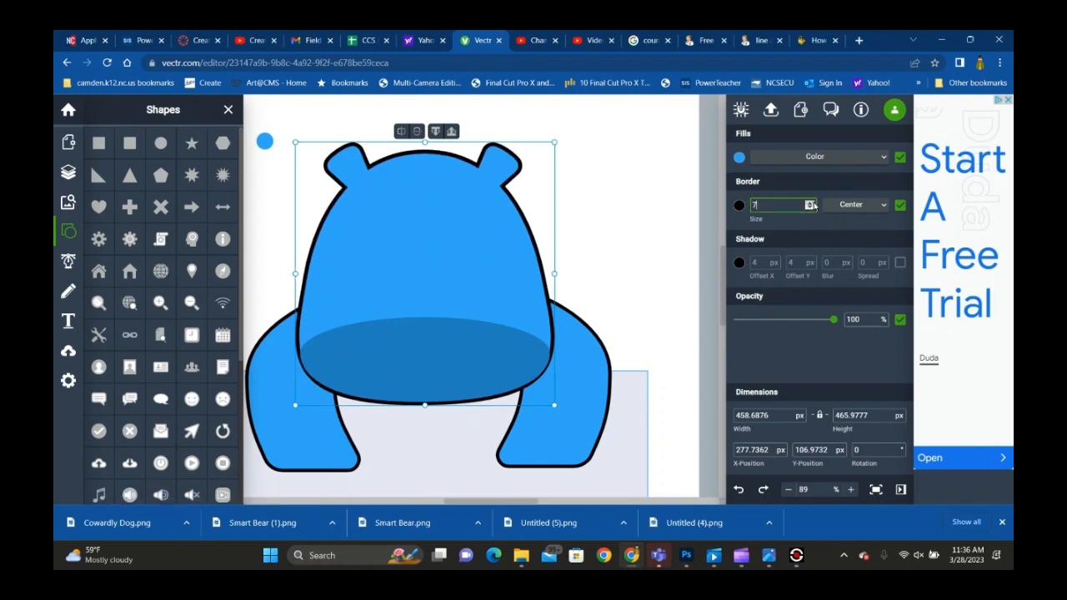
left_click(810, 202)
left_click(437, 360)
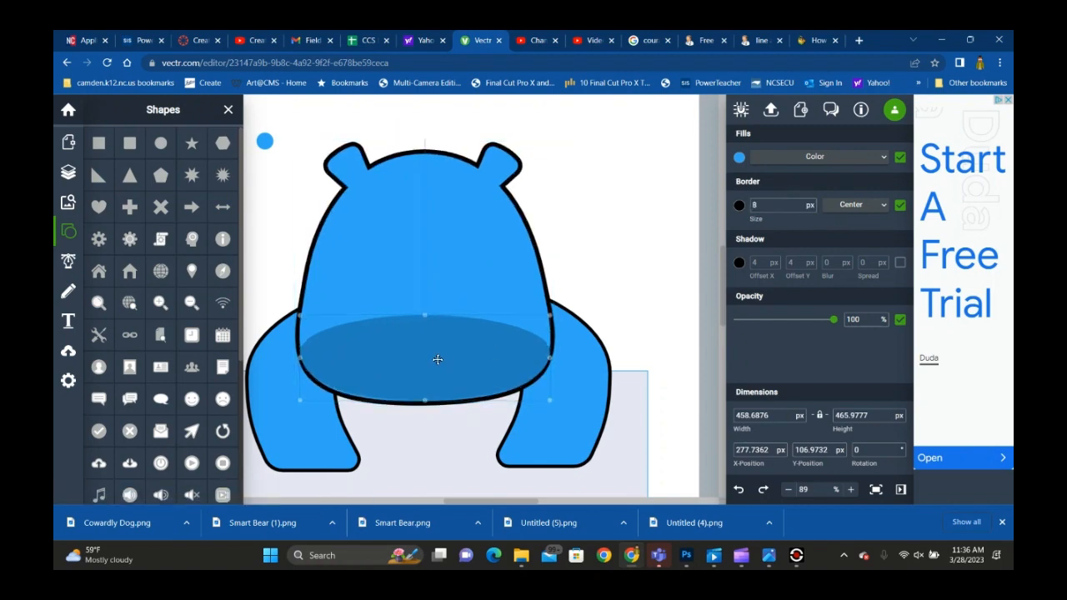
left_click(608, 262)
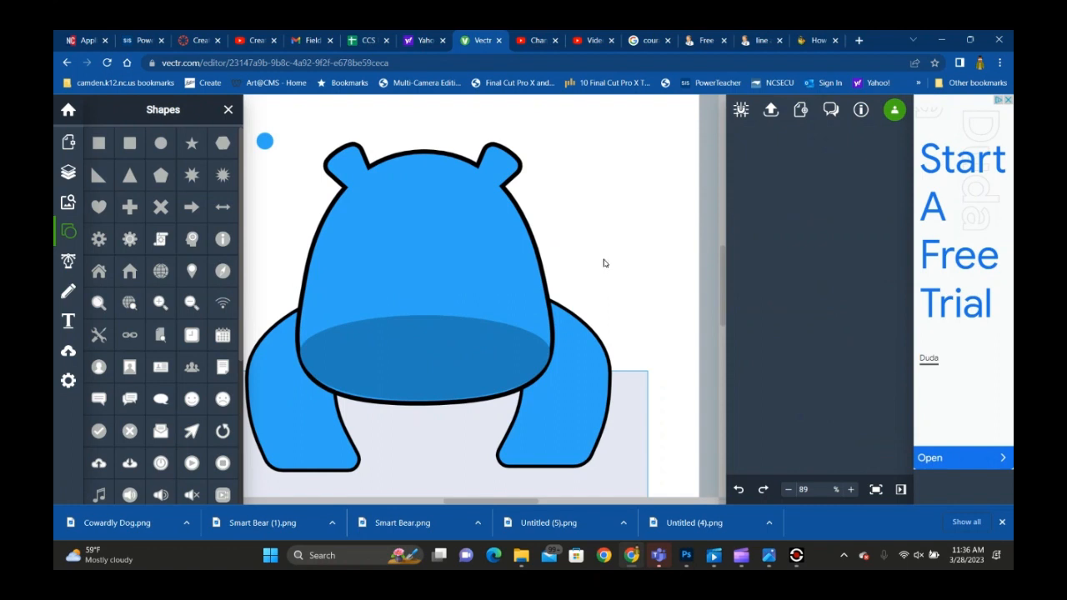
- Fill the small circle black and place it and a duplicate side by side on the upper face as eyes
left_click(264, 141)
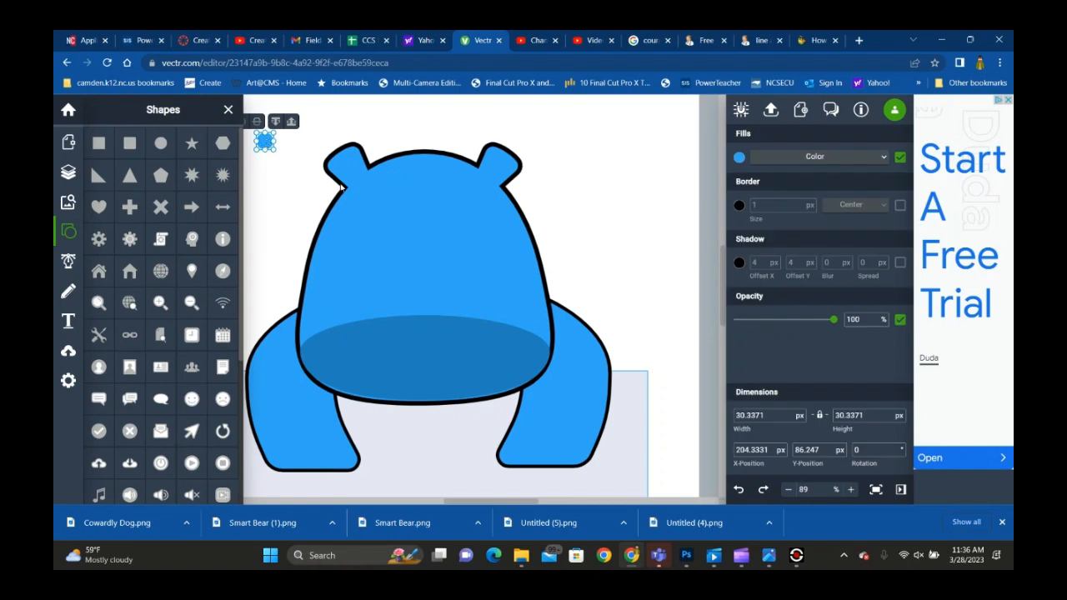
left_click(740, 158)
left_click(699, 278)
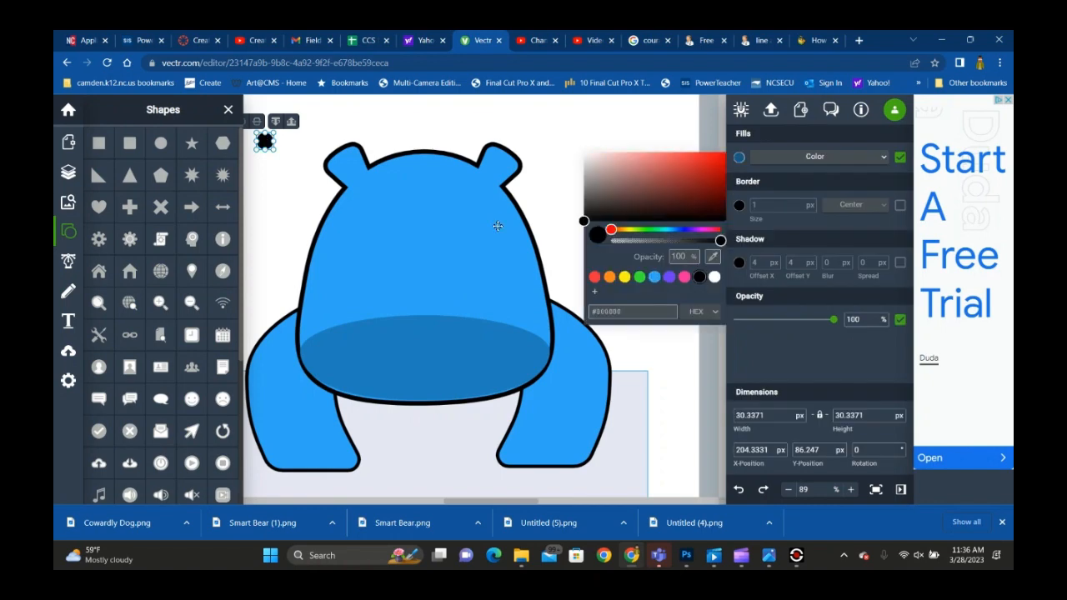
left_click_drag(268, 142, 443, 218)
key("ctrl+d")
- Extend the dark muzzle ellipse upward to a height of about 198 px
left_click(425, 331)
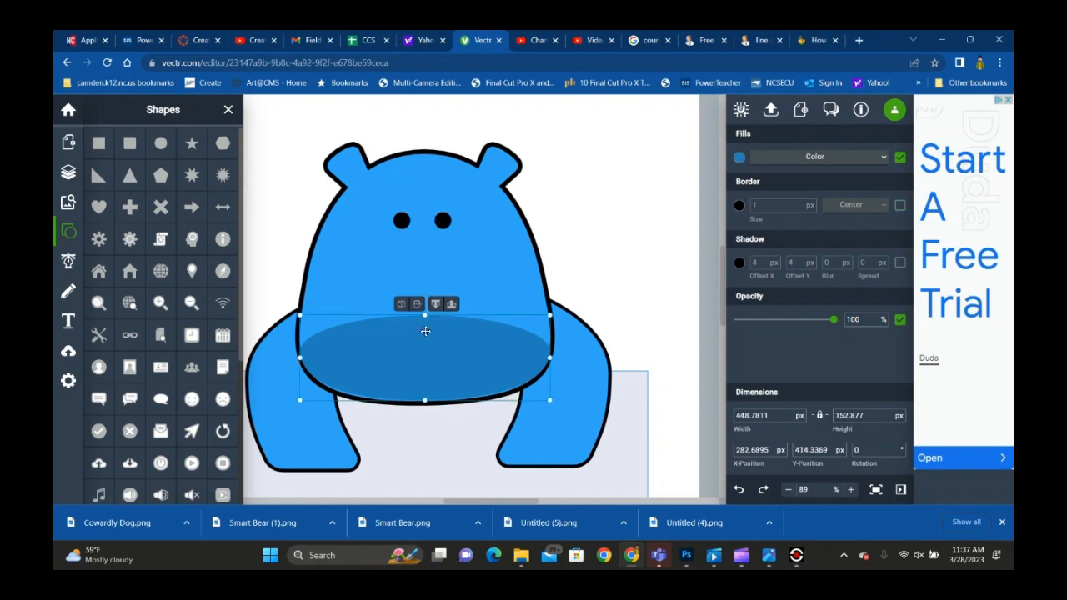
left_click_drag(425, 315, 425, 290)
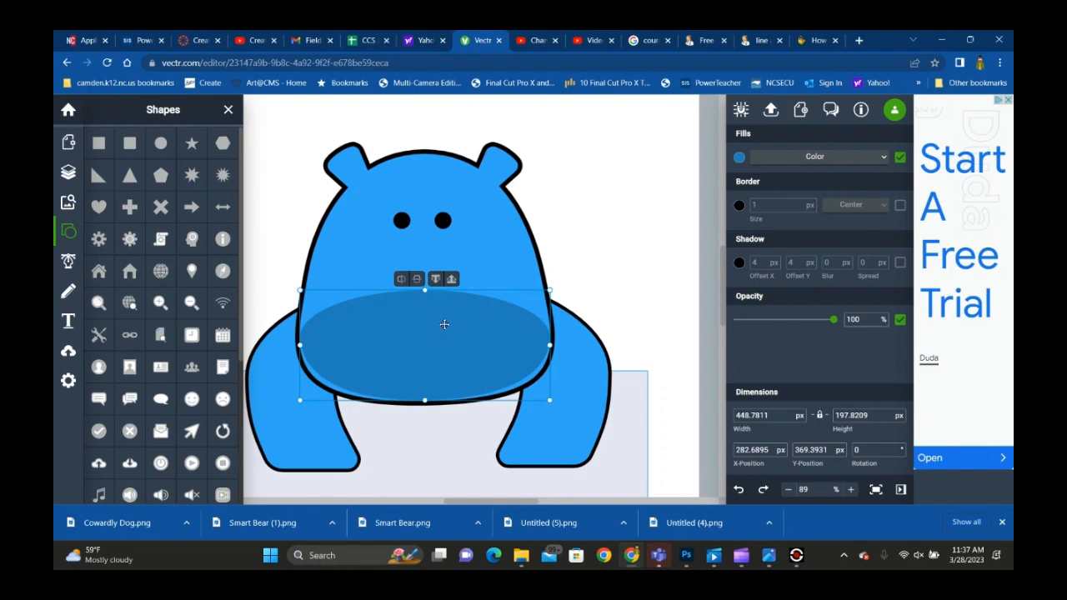
key("Escape")
- Lengthen the curve handles of the muzzle's bottom node so its lower edge follows the body outline
double_click(416, 351)
double_click(425, 401)
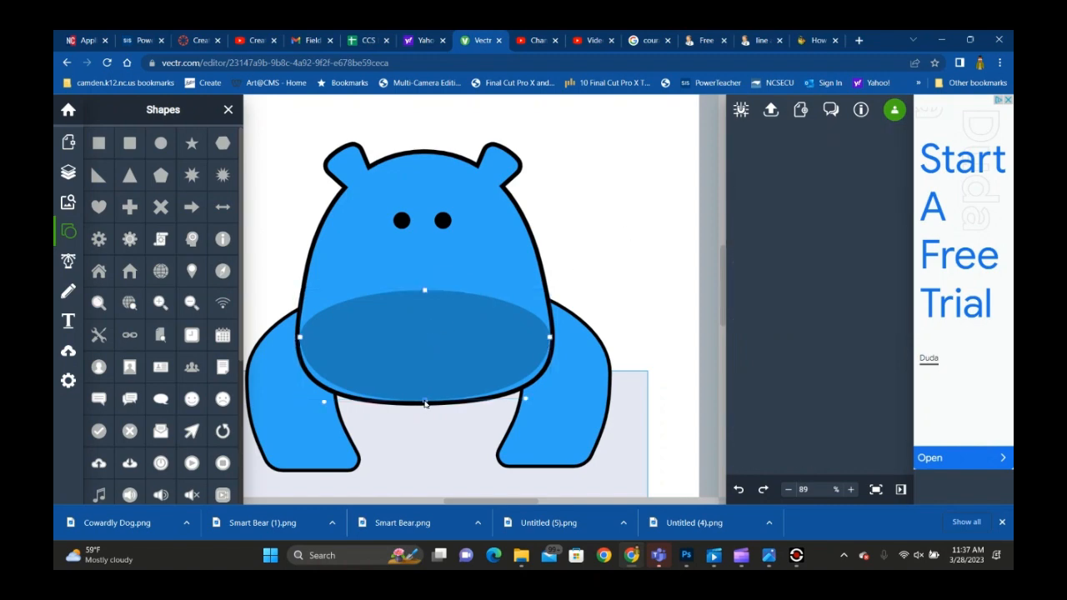
double_click(424, 402)
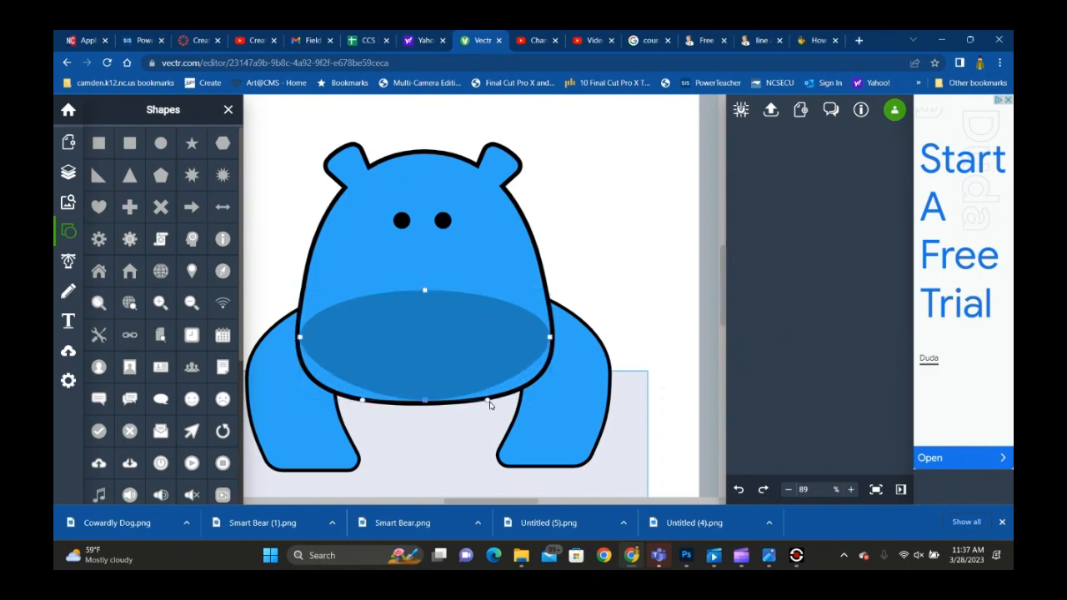
left_click_drag(489, 402, 547, 399)
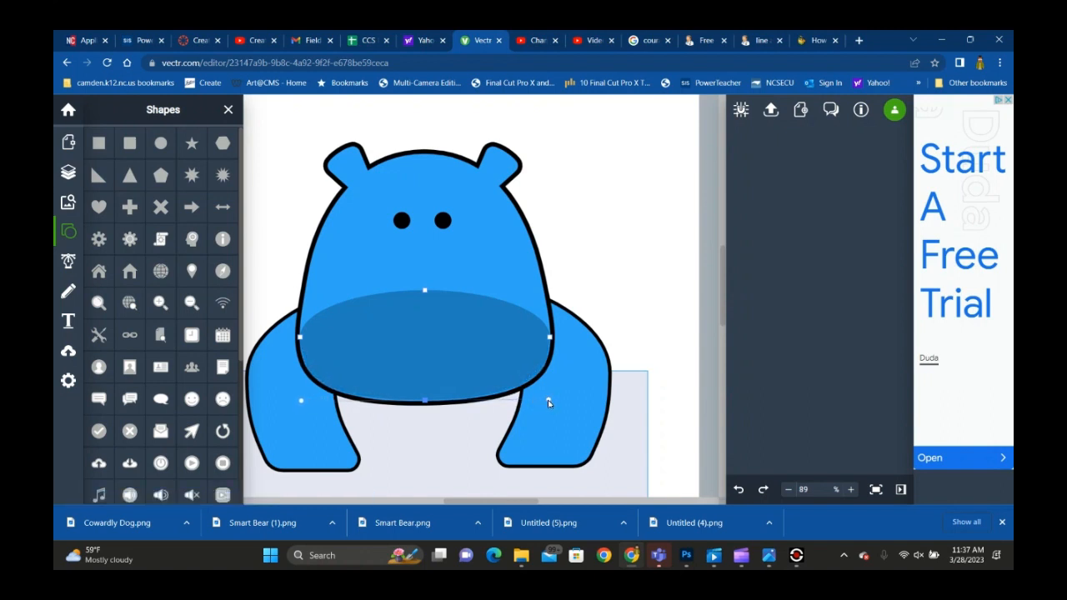
left_click(618, 240)
- Duplicate an eye circle, place the copy on the left half of the muzzle and bring it to the front
left_click(402, 222)
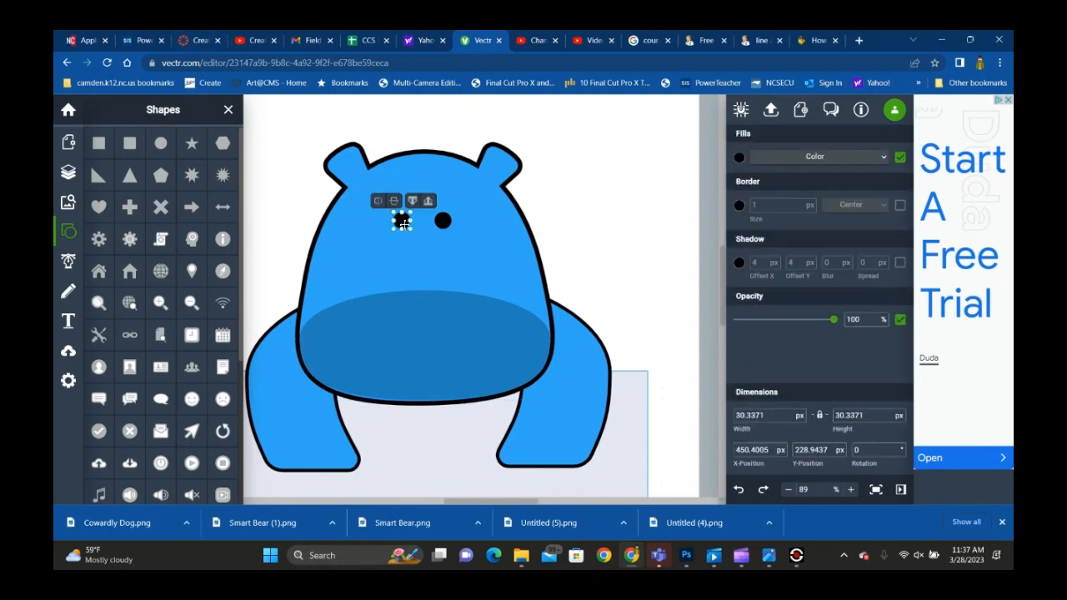
key("ctrl+v")
left_click_drag(396, 224, 375, 333)
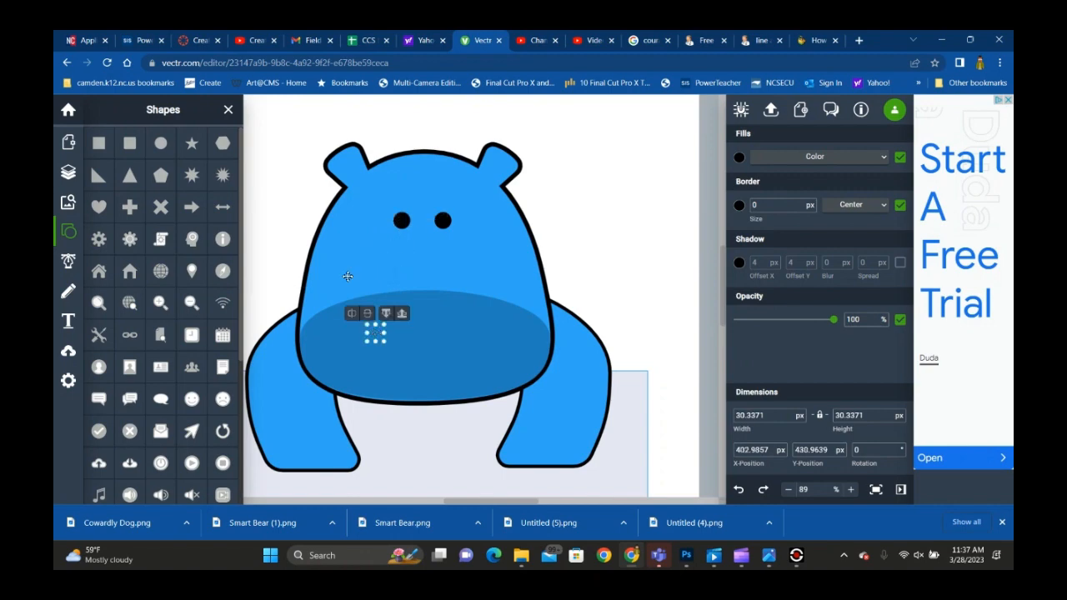
left_click(229, 110)
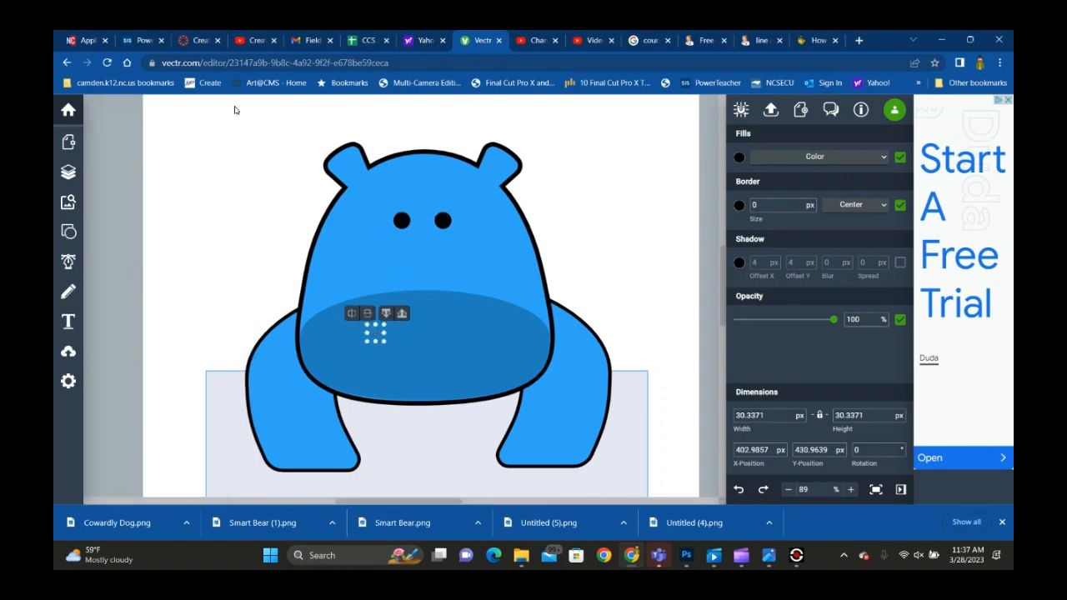
left_click(403, 314)
- Enlarge the black circle to about 74 px and place it and a duplicate side by side on the muzzle as nostrils
left_click_drag(384, 341, 483, 322)
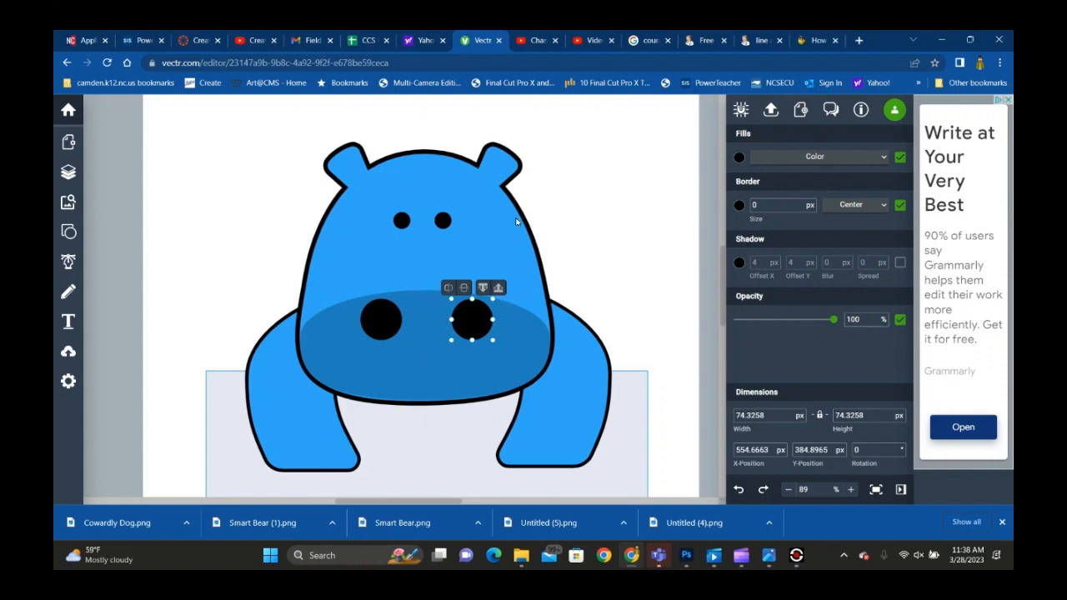
left_click(373, 331)
left_click_drag(373, 331, 368, 331)
left_click(594, 210)
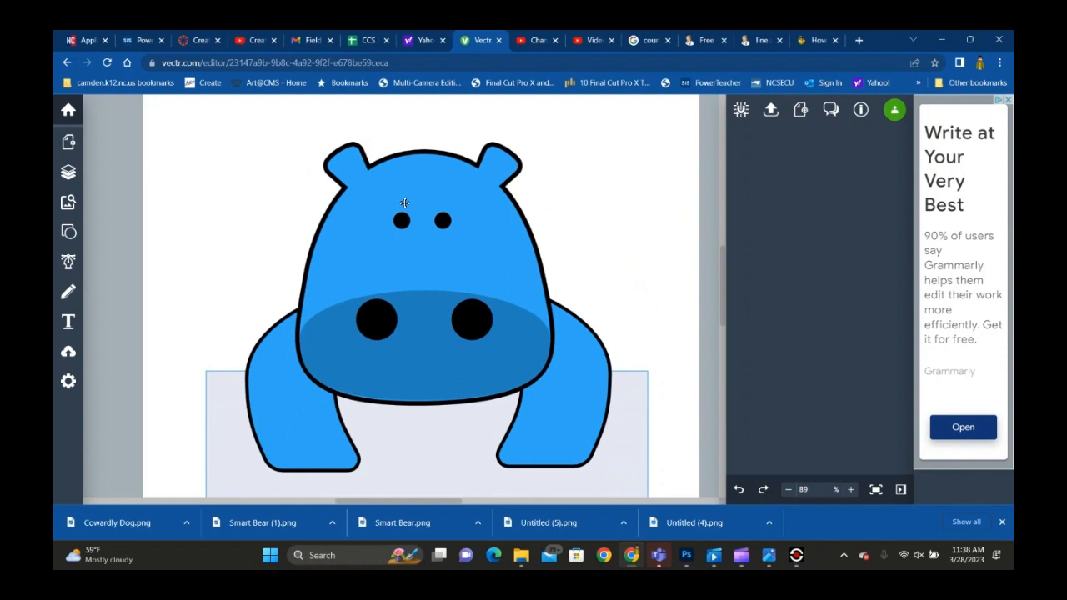
- Draw a rounded square about 66 px wide beside the head, fill it white and enable its border
left_click(68, 232)
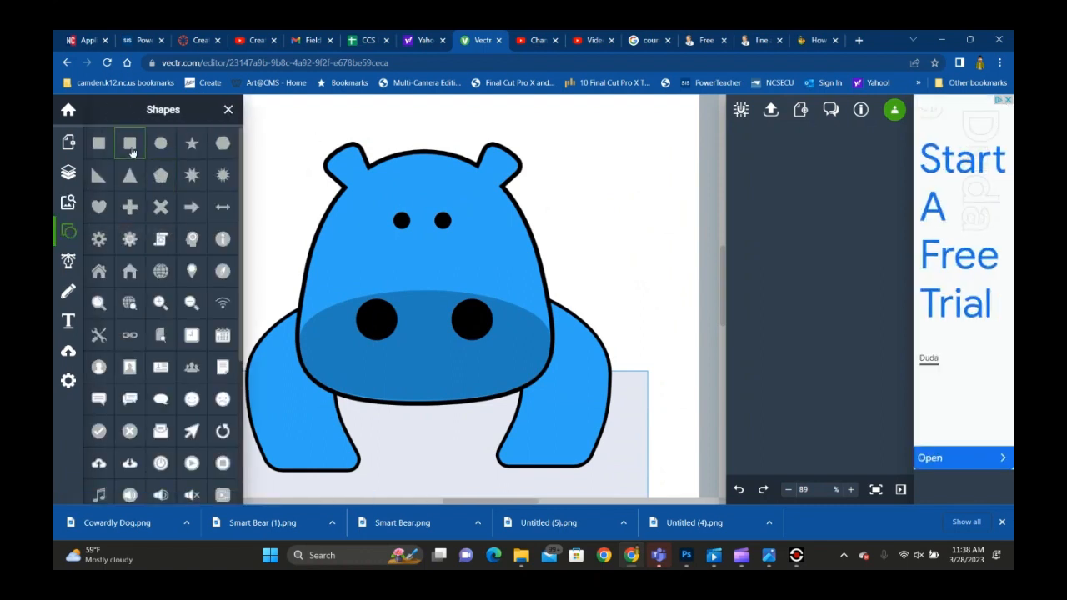
left_click(223, 144)
left_click_drag(266, 114, 304, 153)
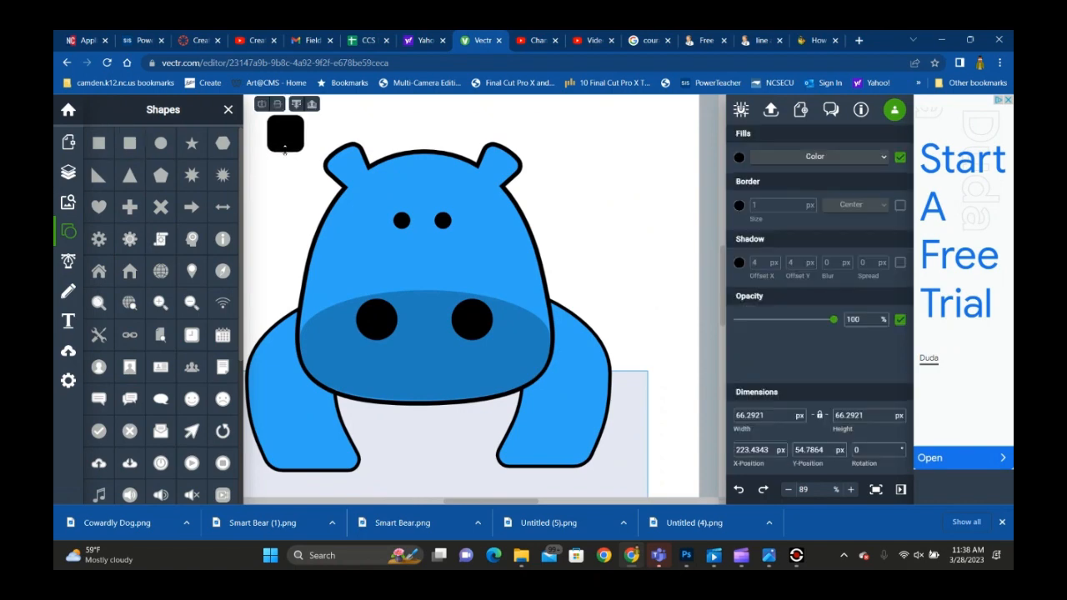
left_click(740, 157)
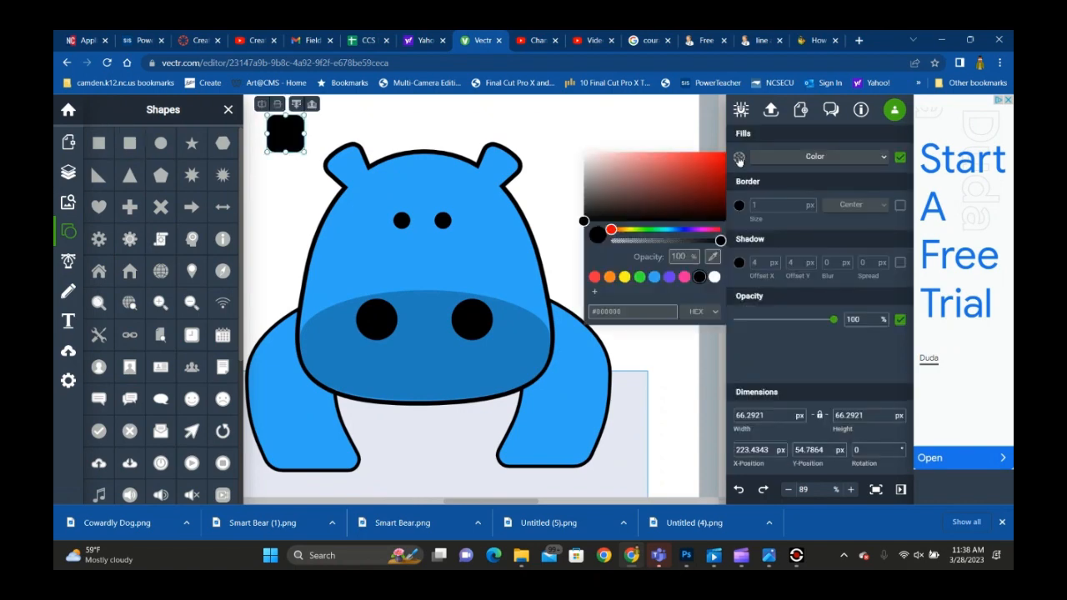
left_click(714, 277)
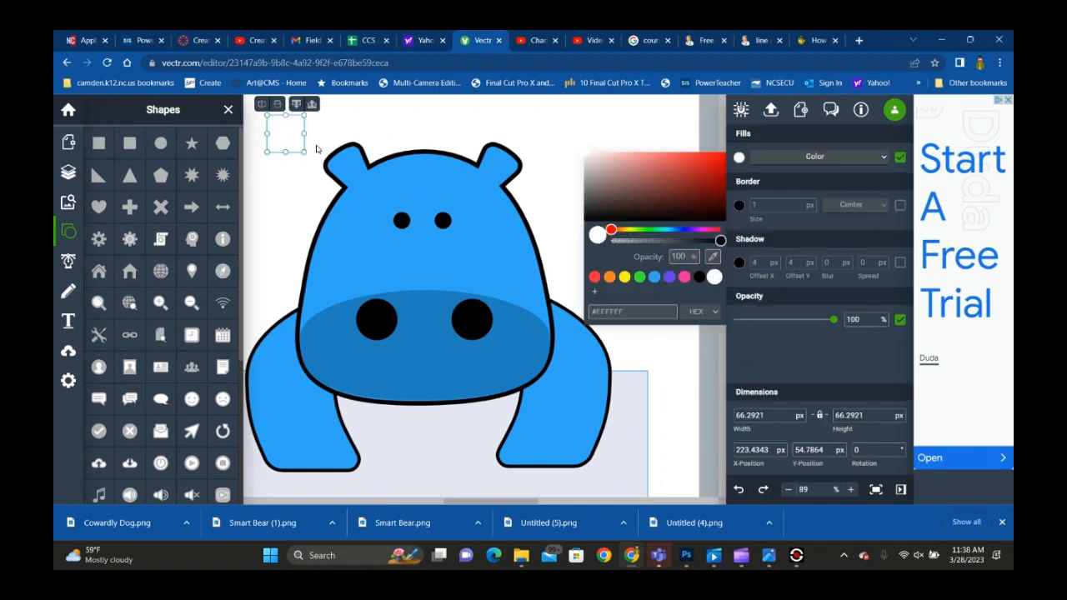
left_click(900, 206)
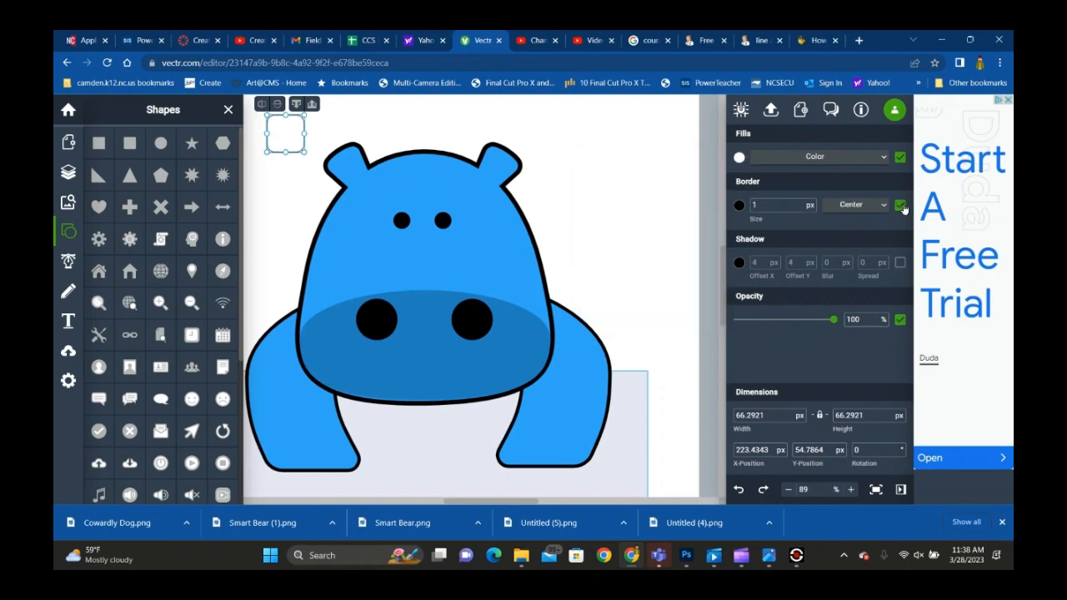
- Narrow the white shape's upper end into a tooth, rotate it 15° and place it on the muzzle's lower left edge
double_click(286, 136)
left_click_drag(306, 118, 276, 119)
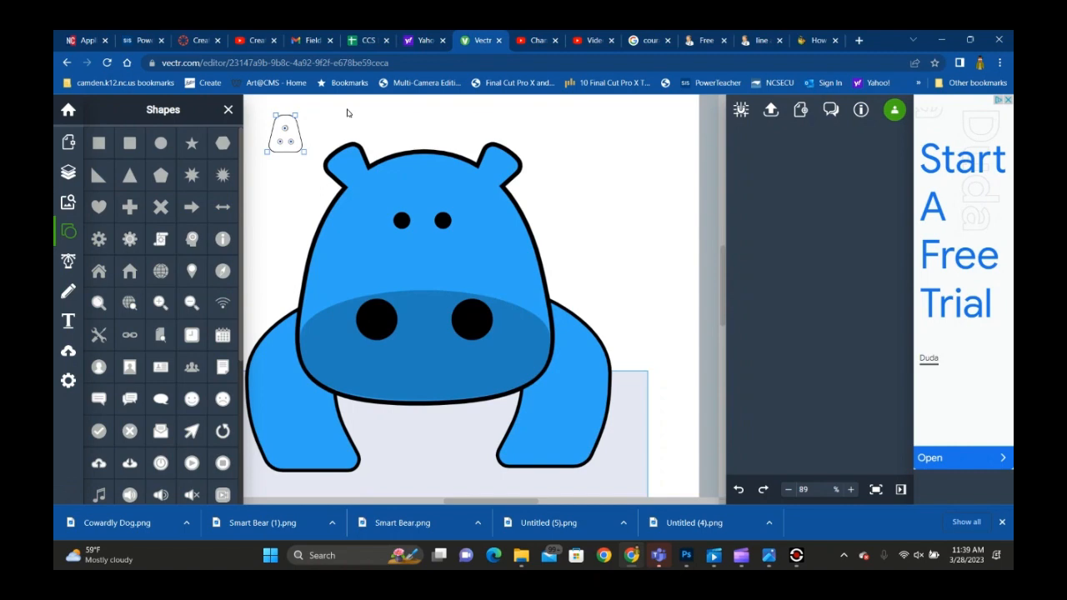
left_click_drag(288, 139, 346, 398)
- Set the tooth's border size to 5 px
left_click(809, 202)
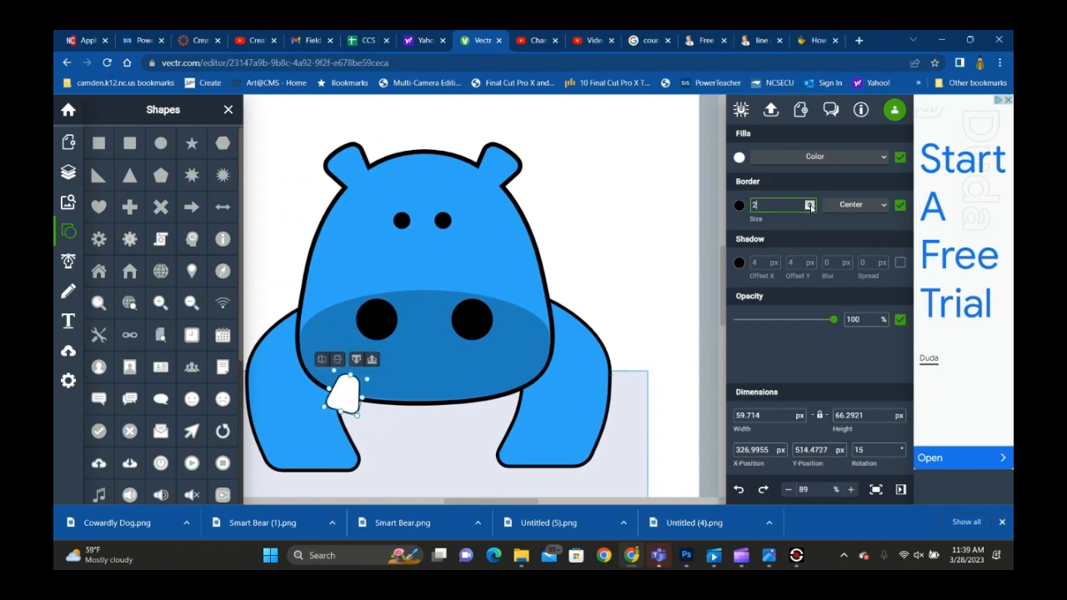
left_click(809, 203)
left_click(809, 202)
left_click(809, 202)
left_click(397, 429)
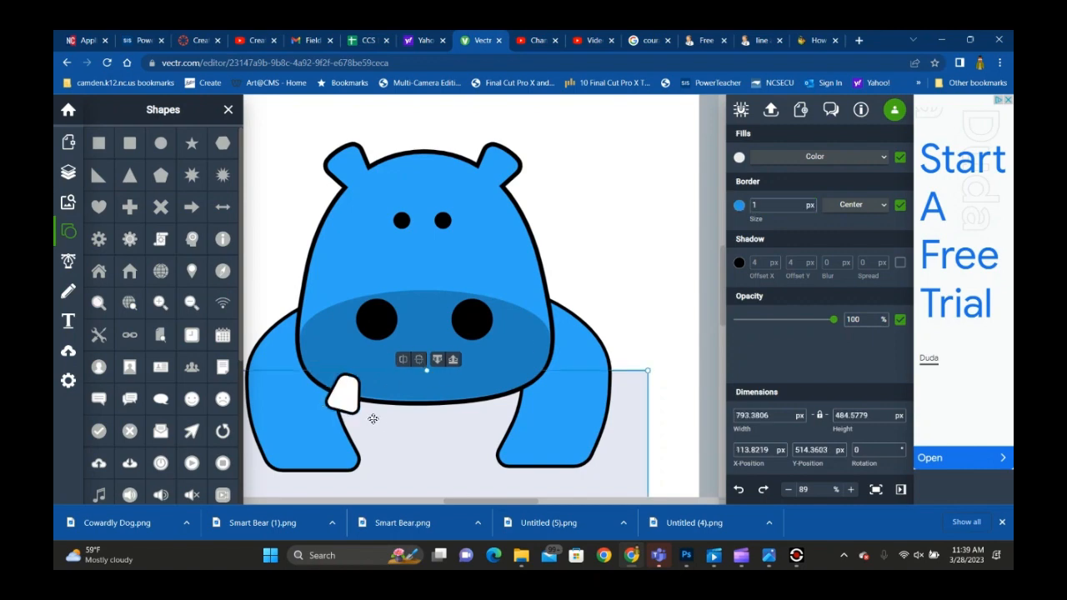
- Duplicate the tooth, flip the copy horizontally and place it on the muzzle's lower right edge
left_click(347, 391)
key("ctrl+d")
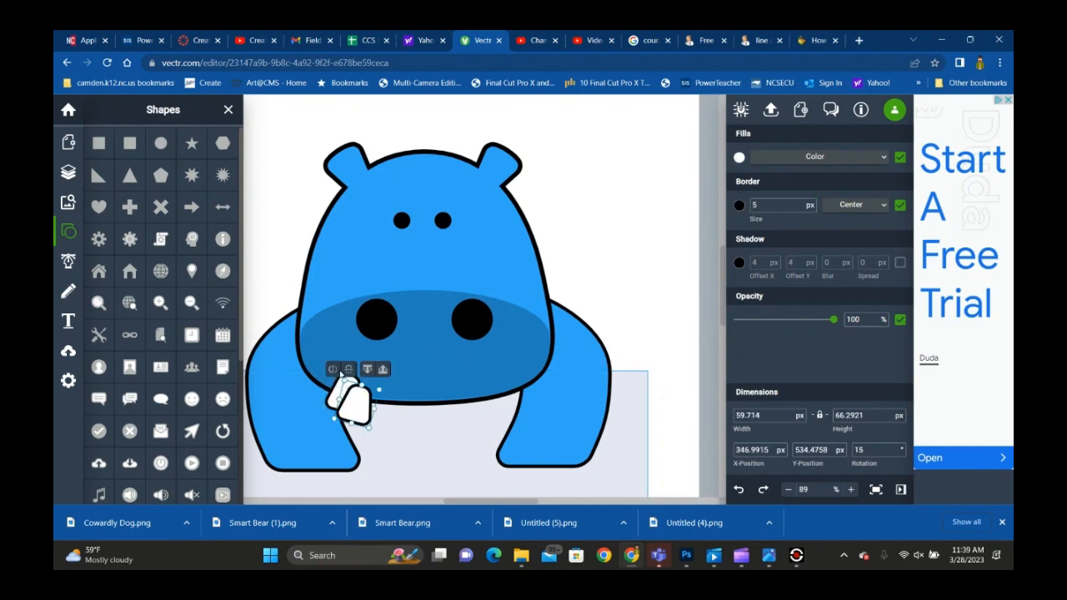
left_click(333, 368)
left_click_drag(364, 407, 500, 397)
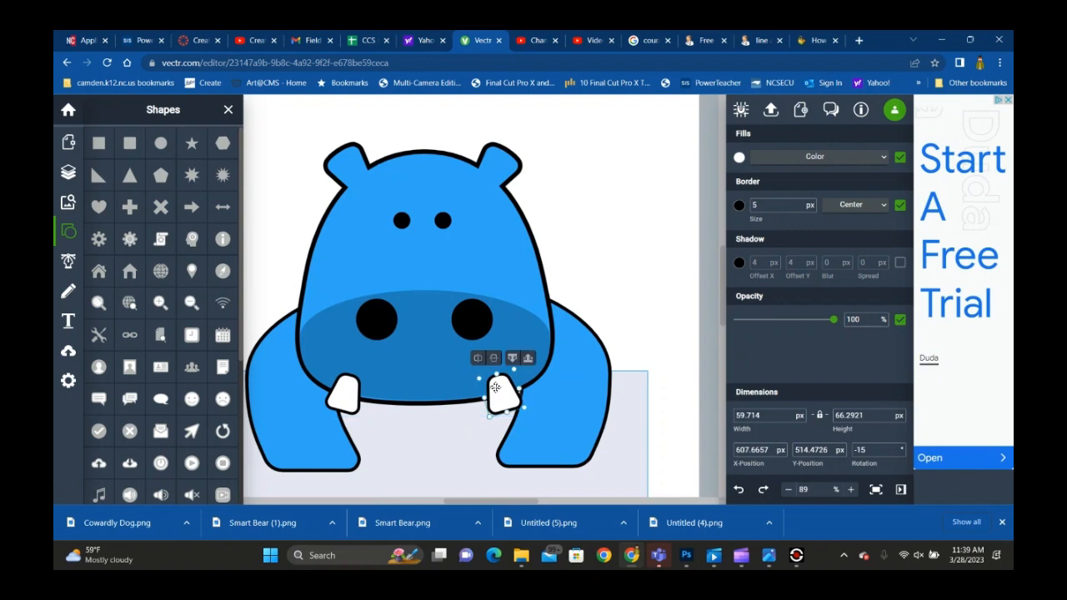
left_click(627, 195)
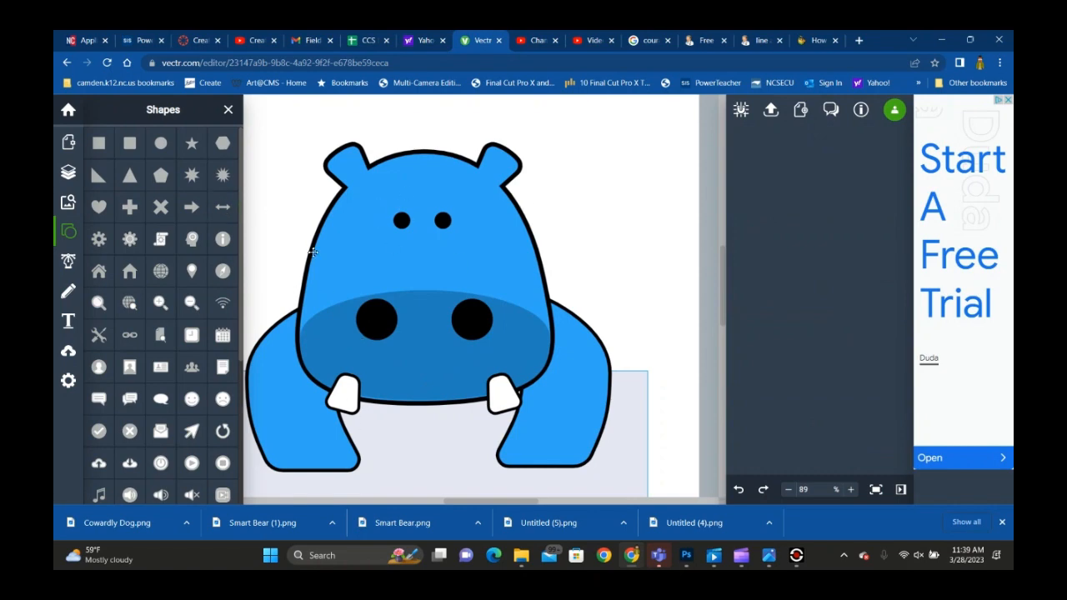
scroll(383, 325, "down", 2)
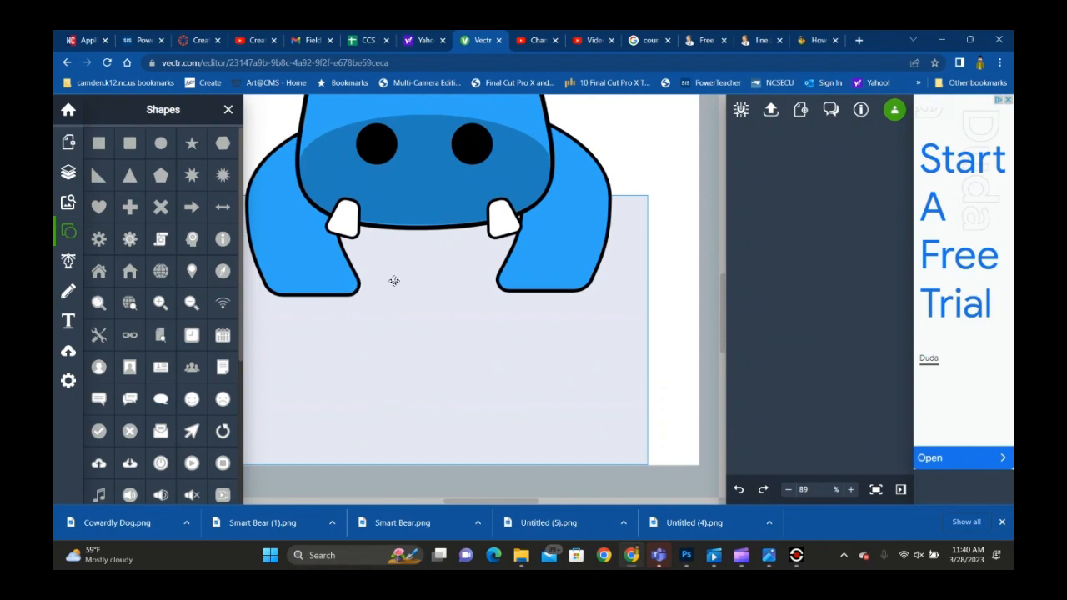
scroll(394, 281, "up", 2)
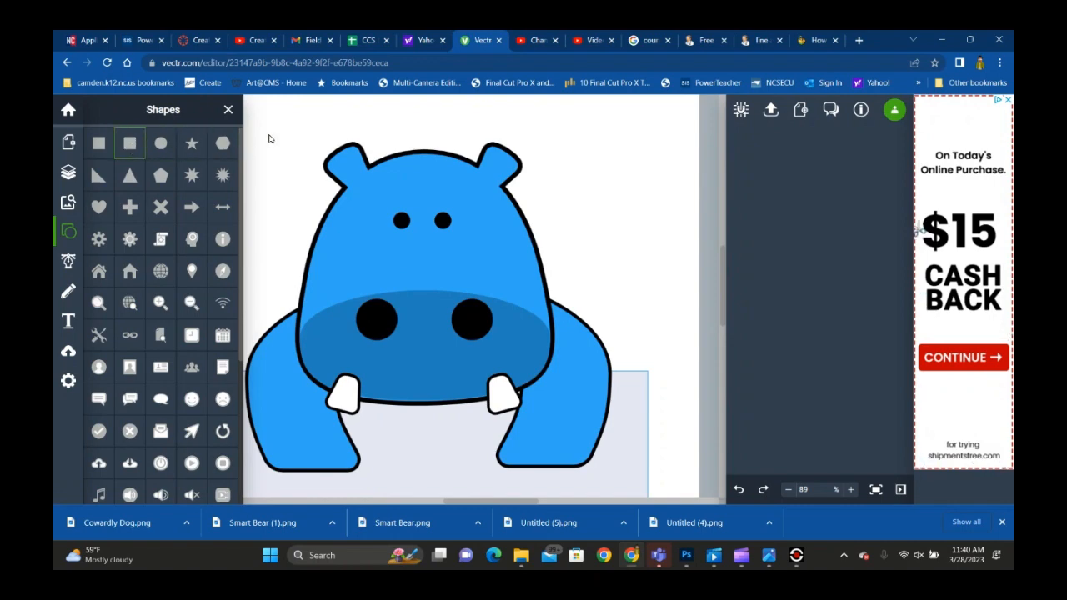
scroll(352, 306, "down", 1)
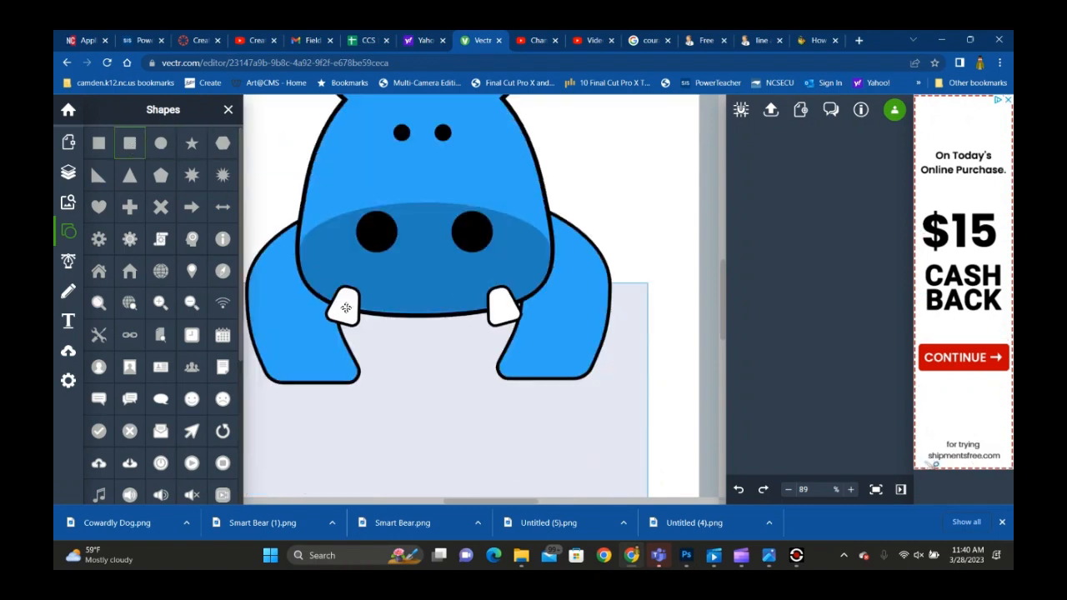
left_click(348, 307)
key("ctrl+d")
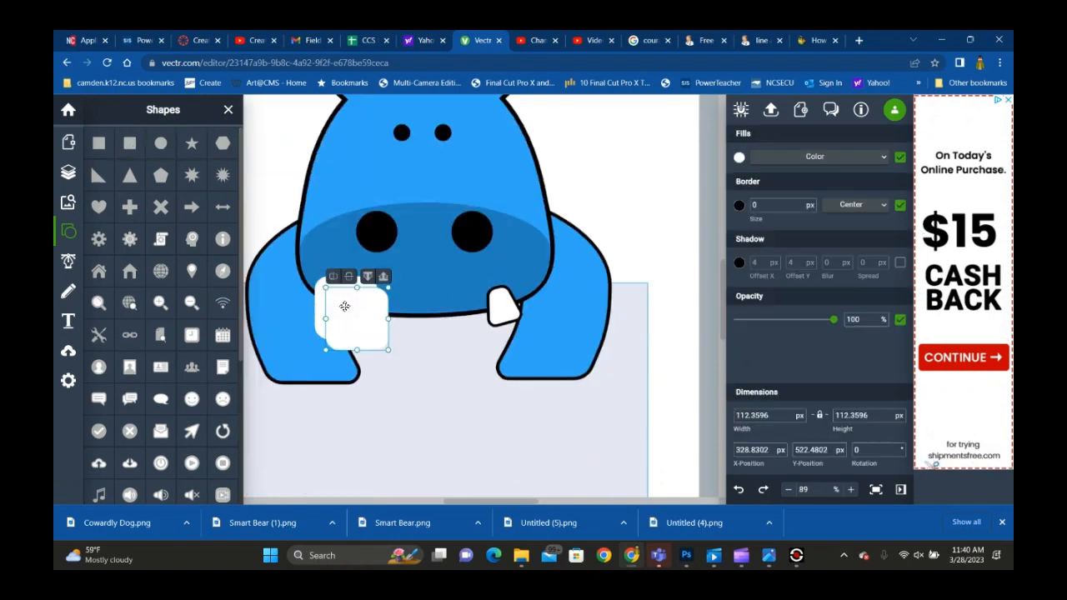
key("Delete")
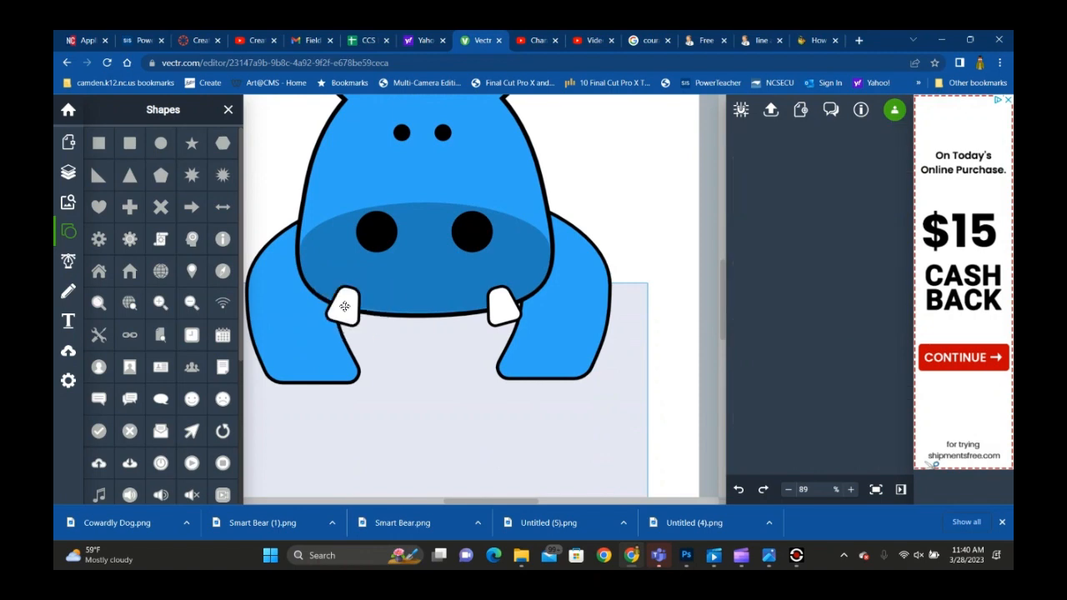
- Duplicate the left tooth, move the copy above the head and shrink it to about 39 by 43 px
left_click(344, 307)
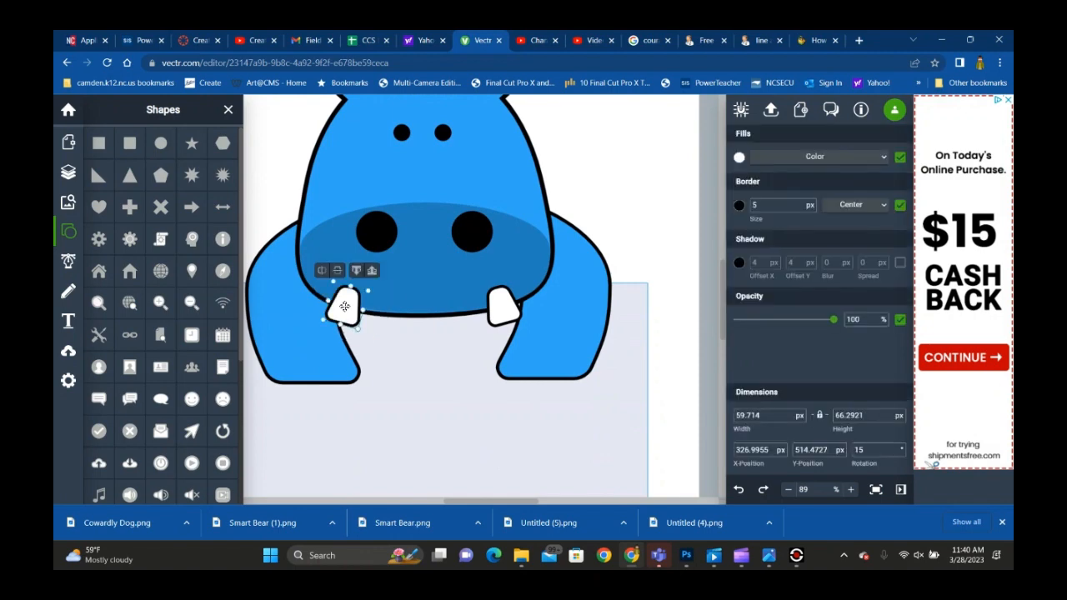
key("ctrl+d")
left_click_drag(365, 322, 393, 142)
scroll(432, 183, "up", 3)
left_click_drag(378, 335, 395, 206)
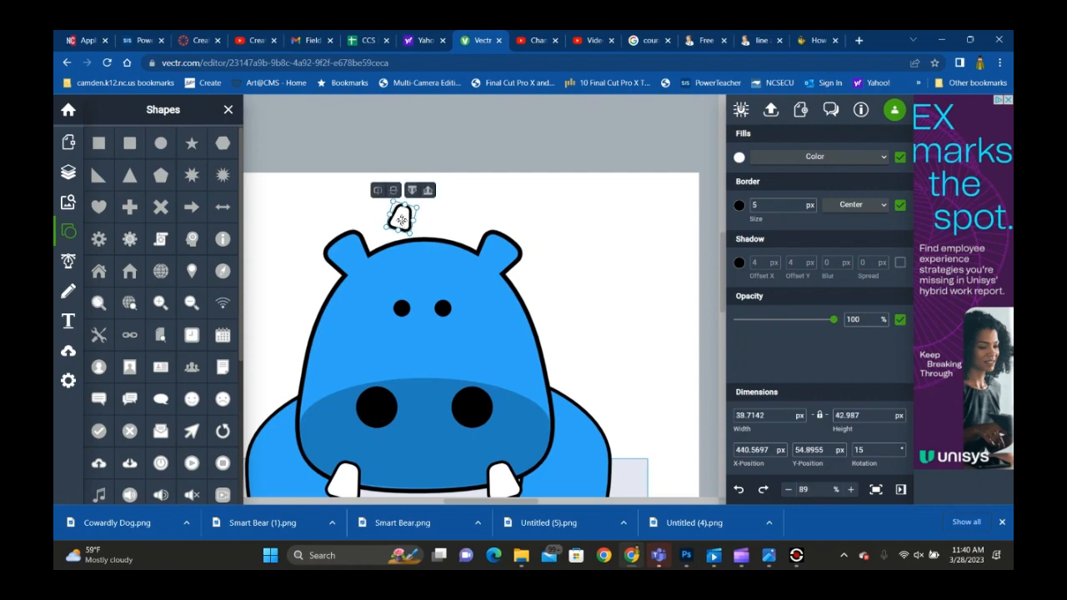
- Fill the small tooth copy grey, rotate it to 152° and place it inside the left ear
left_click(739, 158)
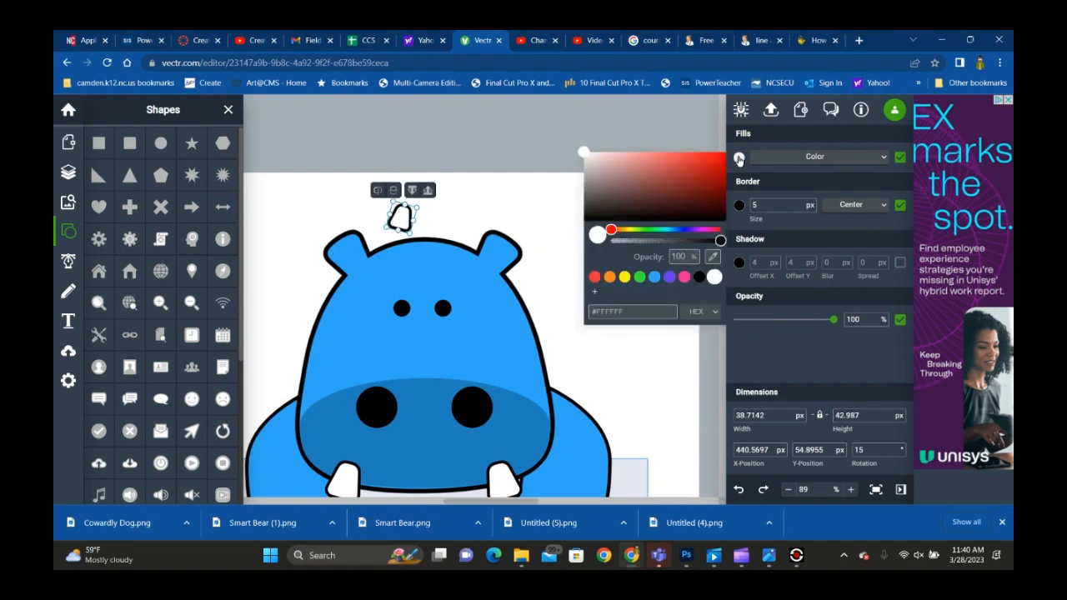
left_click(588, 177)
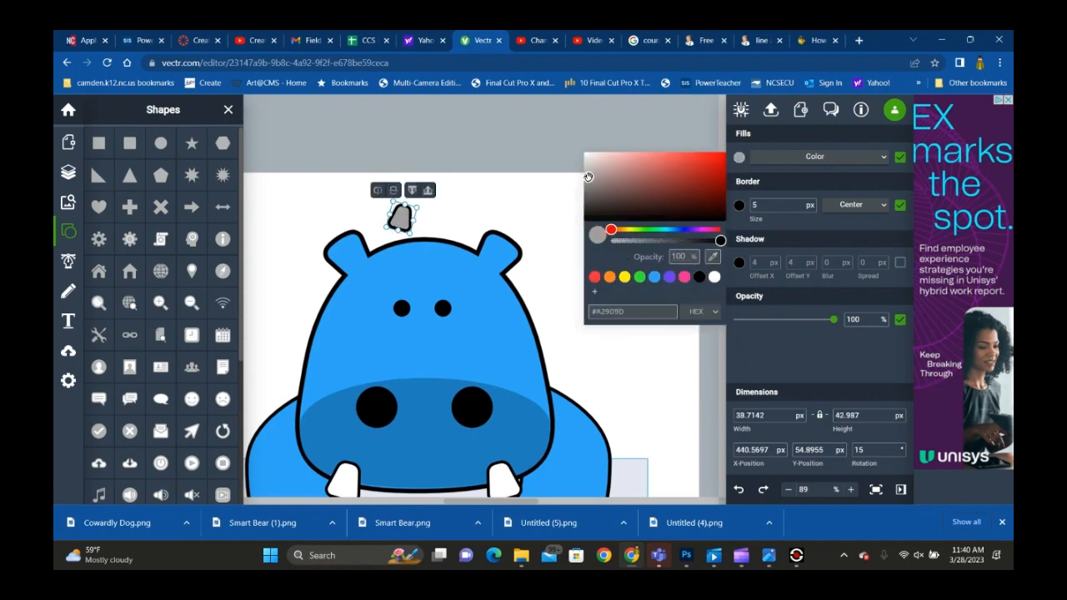
left_click_drag(396, 216, 352, 257)
left_click(412, 200)
left_click(354, 263)
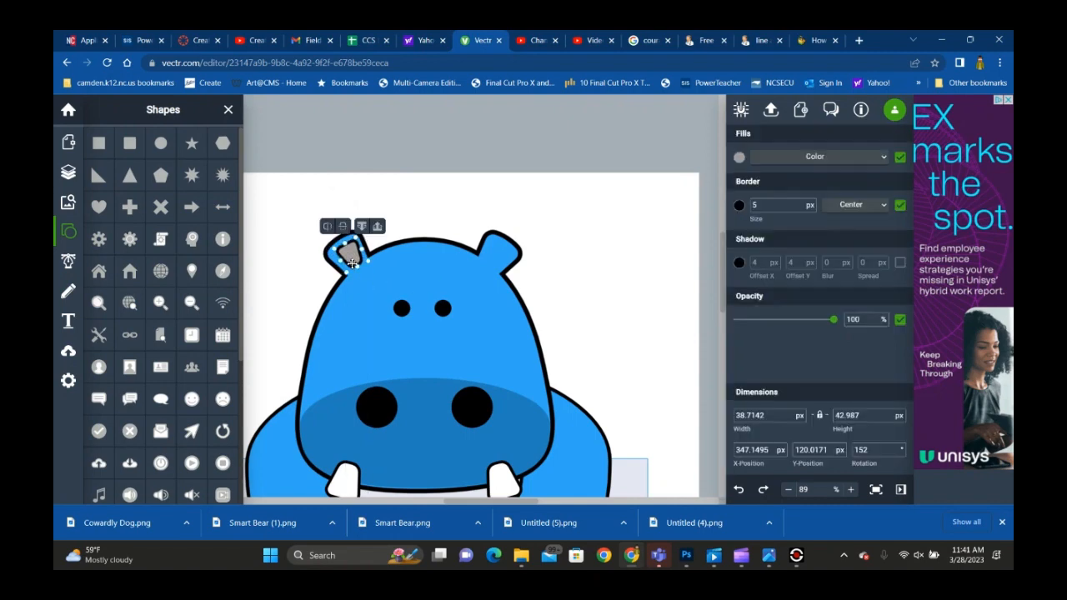
- Copy the grey inner ear shape, mirror the copy horizontally and place it inside the right ear
key("ctrl+c")
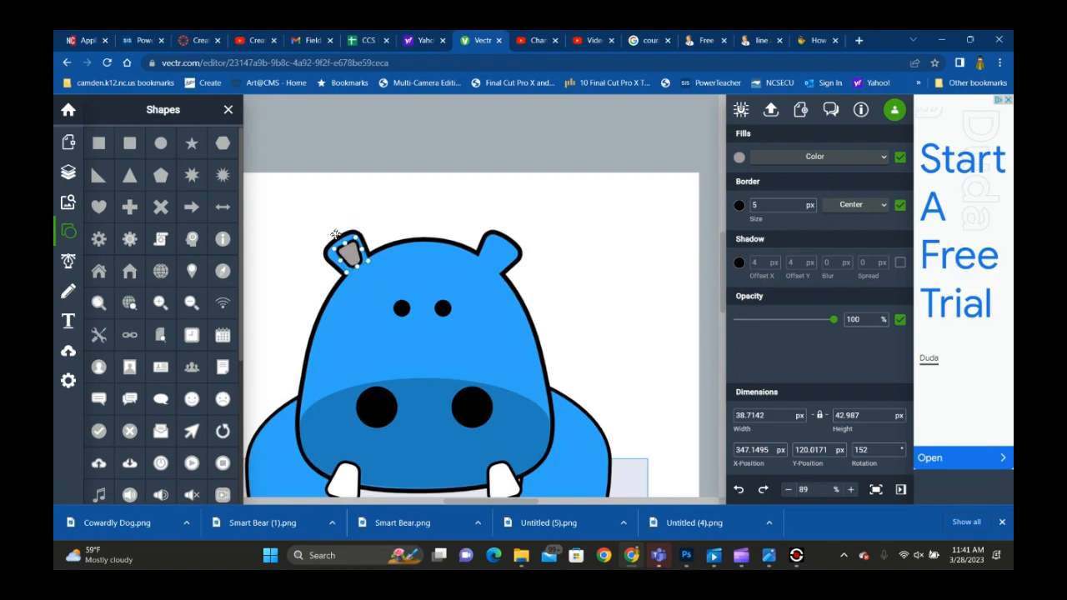
key("ctrl+v")
left_click_drag(362, 265, 498, 253)
left_click(391, 235)
left_click(590, 250)
- Give the pale rectangle under the hippo's arms a 5 px black border
scroll(589, 250, "down", 2)
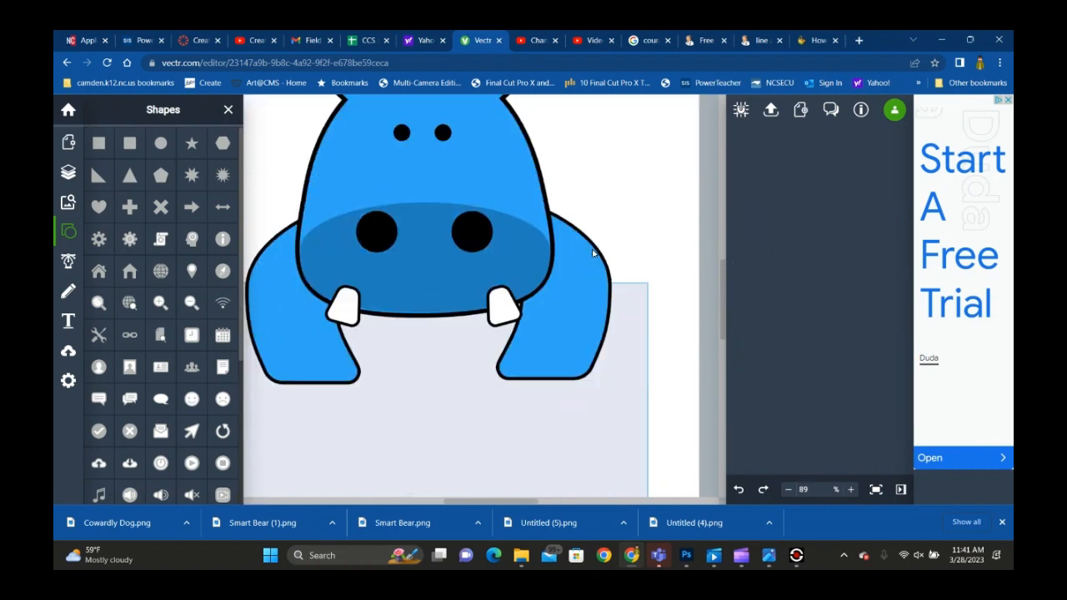
scroll(593, 254, "up", 1)
scroll(592, 254, "down", 2, "ctrl")
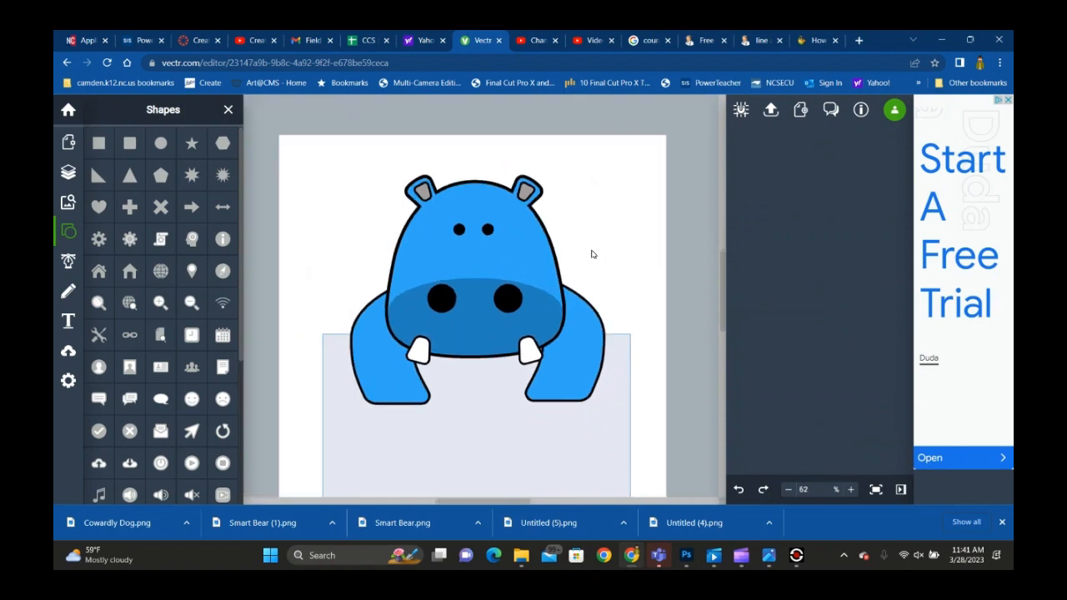
left_click(228, 109)
left_click(503, 420)
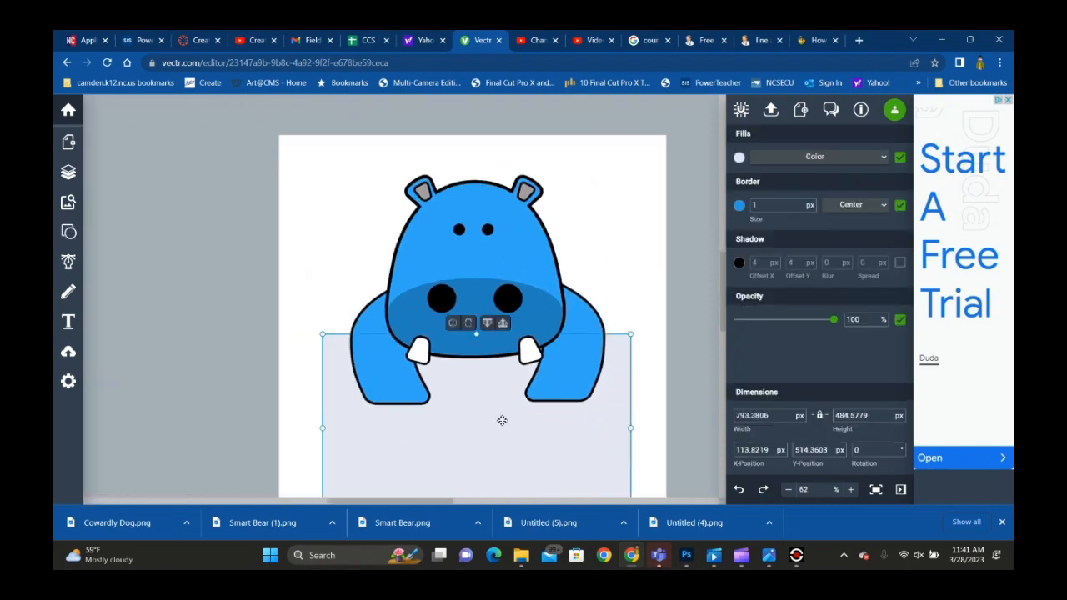
left_click(808, 205)
type("5")
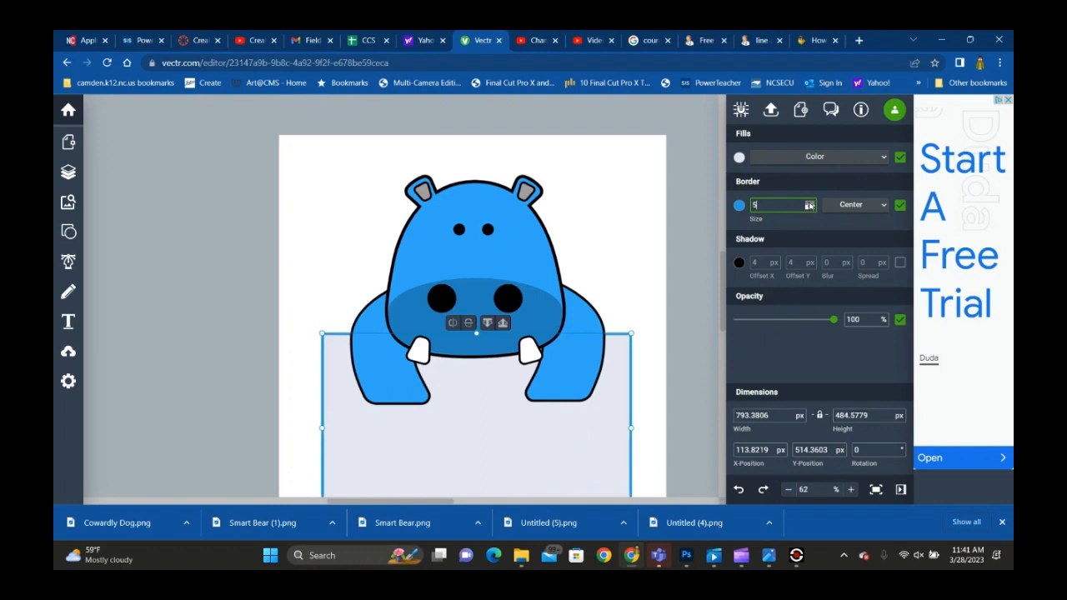
left_click(739, 206)
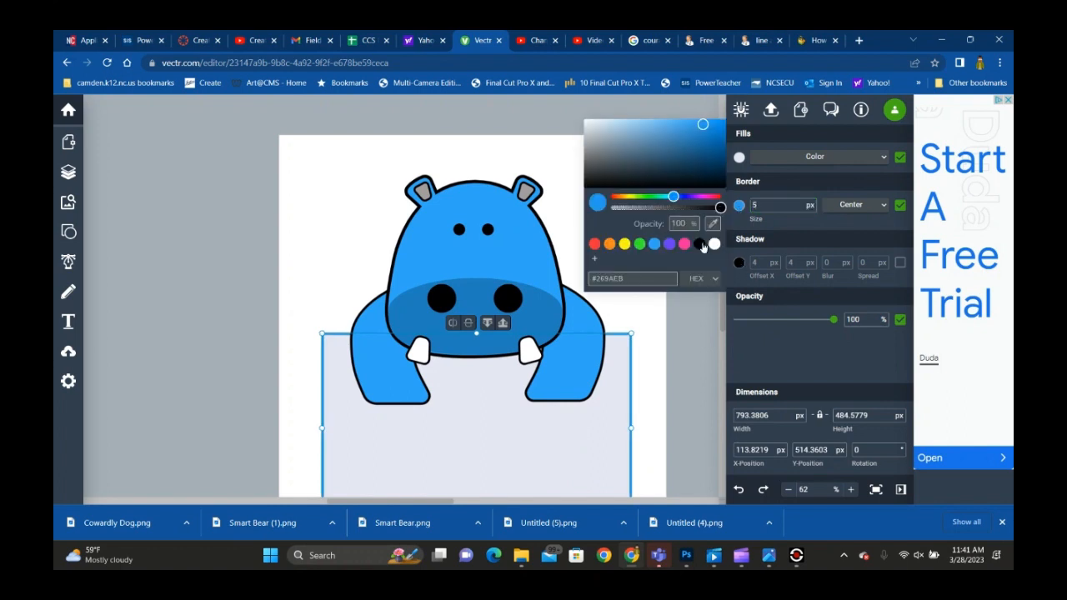
left_click(699, 243)
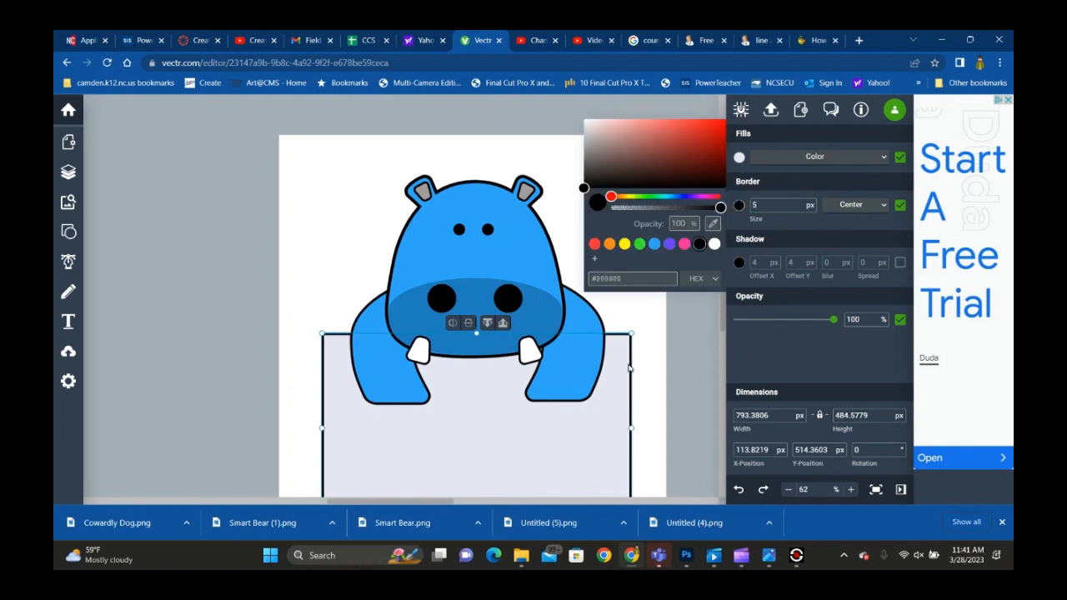
left_click(811, 204)
scroll(640, 284, "down", 2)
left_click(647, 278)
scroll(648, 273, "up", 2)
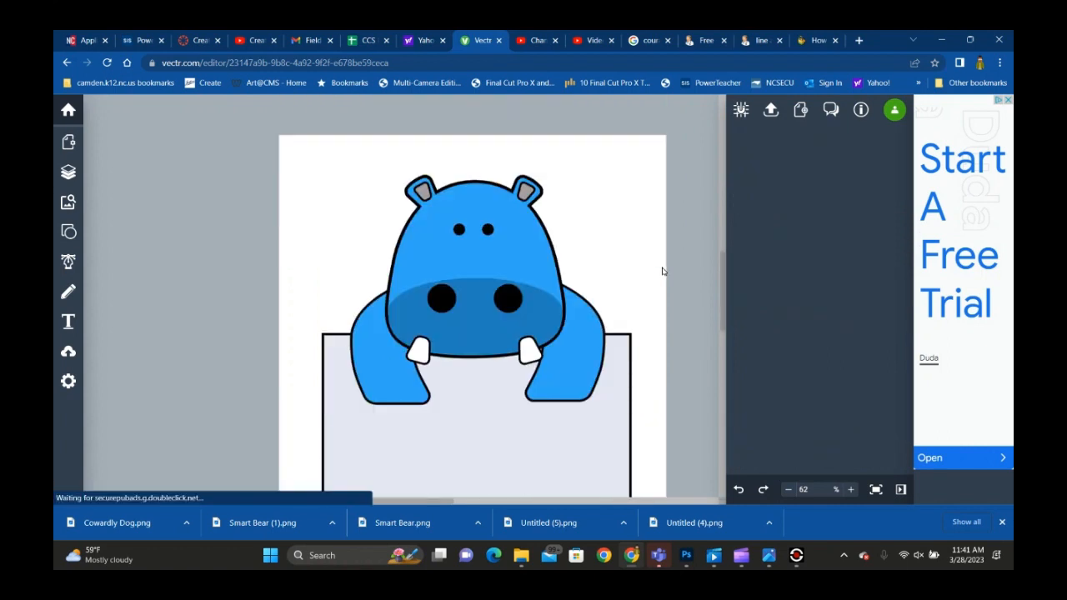
- Add the text "HIPPO" on the pale rectangle below the hippo's arms
scroll(624, 290, "down", 2)
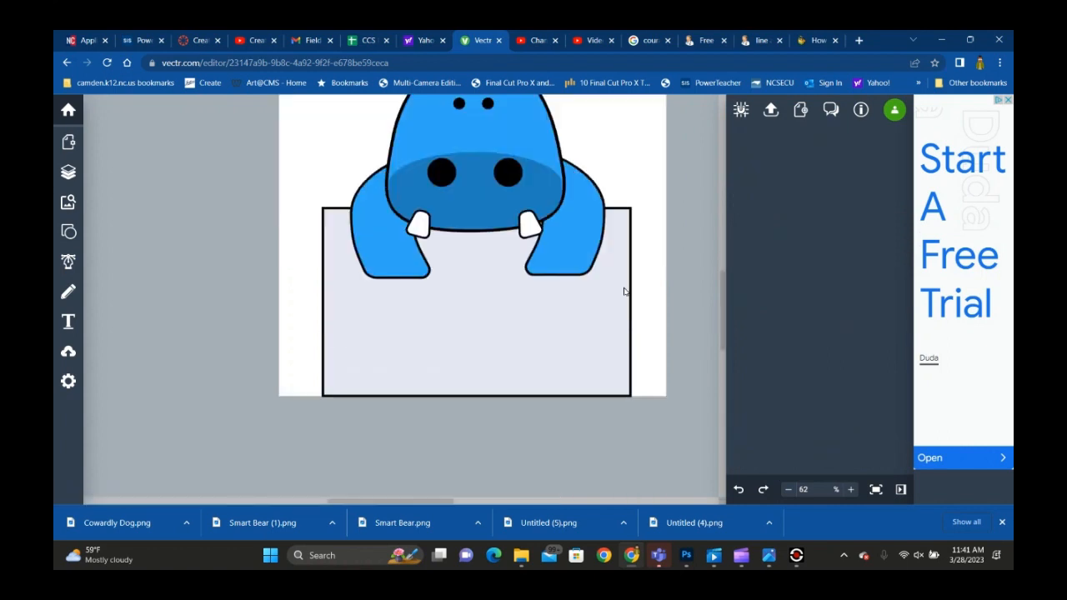
scroll(623, 293, "up", 2)
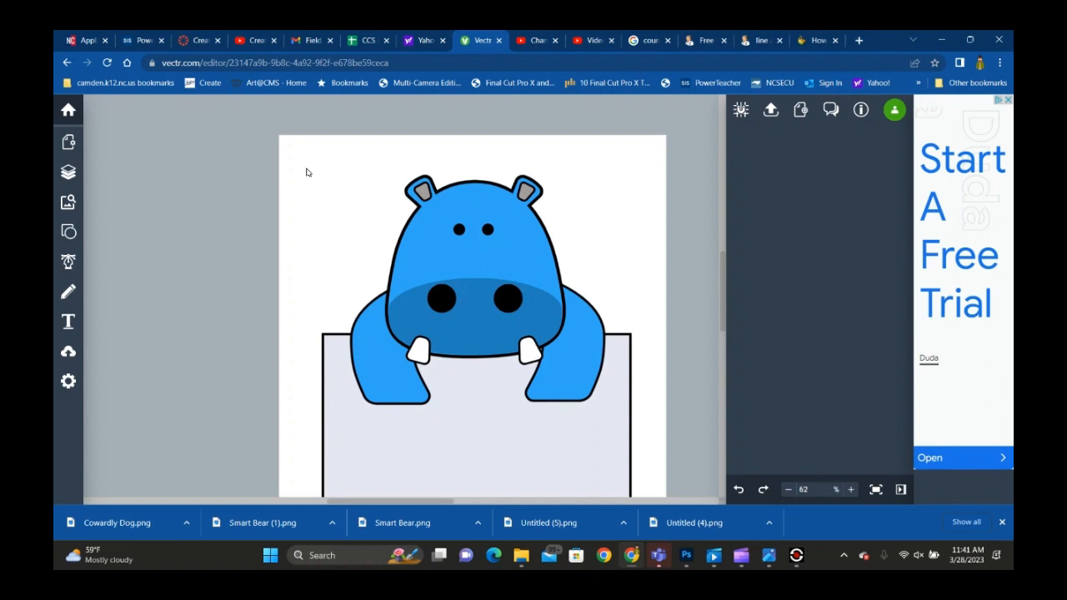
scroll(306, 171, "down", 2)
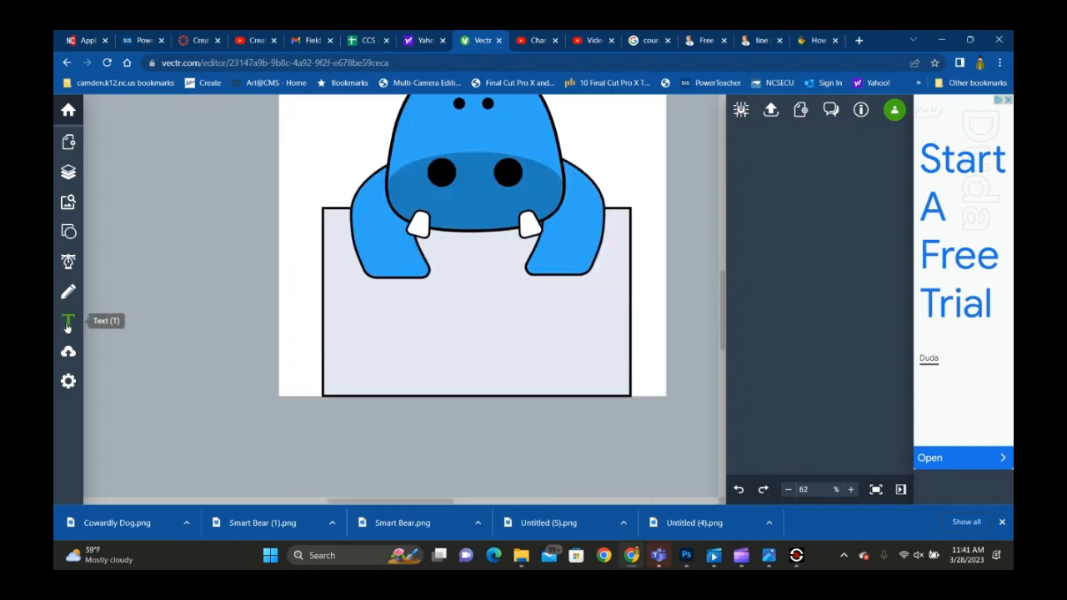
left_click(440, 325)
left_click(68, 321)
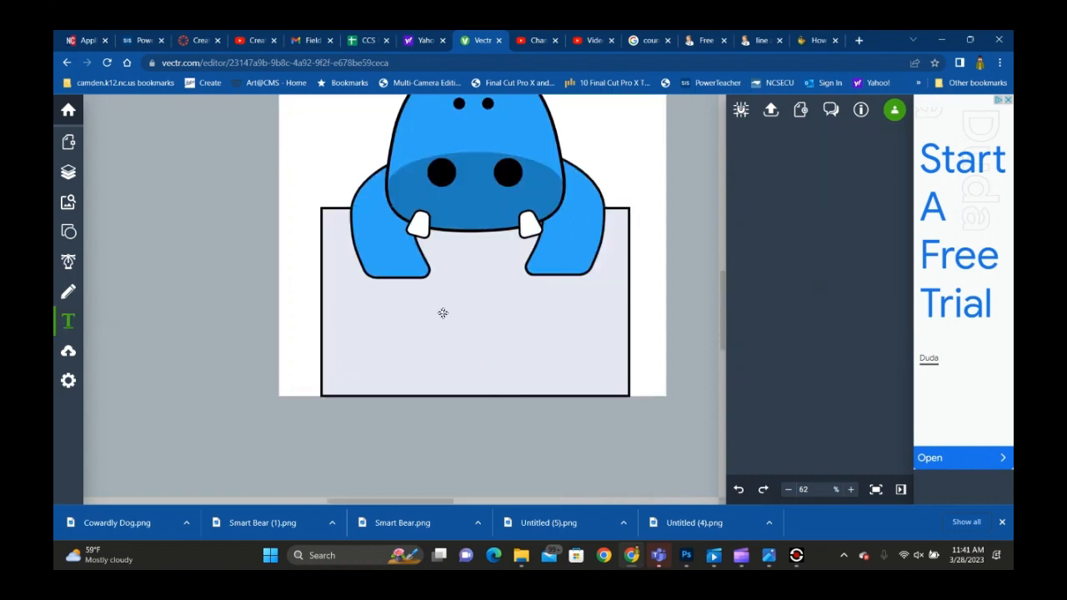
left_click(450, 317)
type("H")
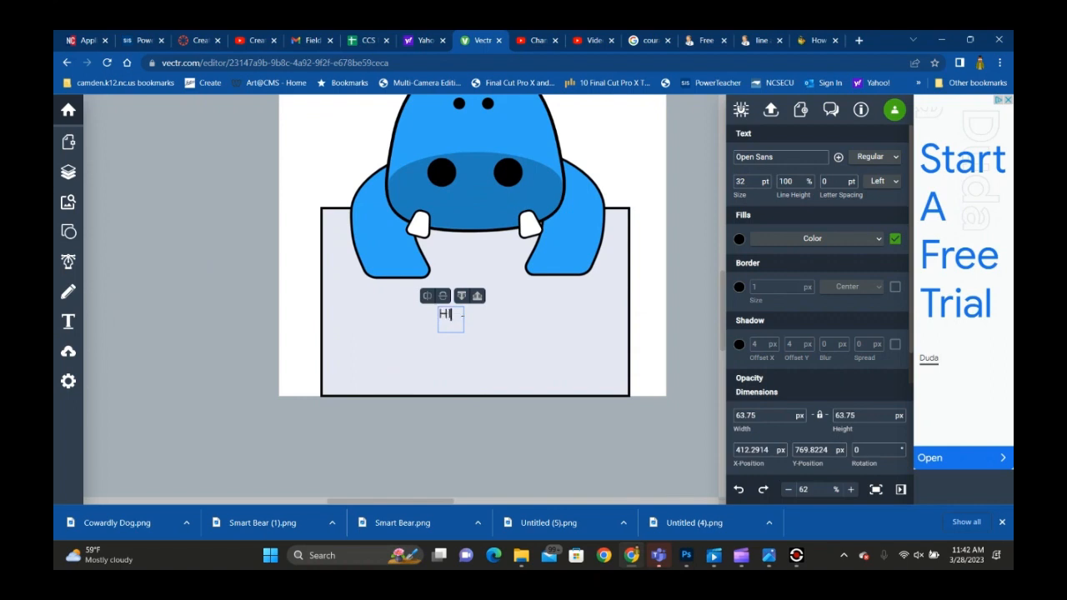
type("IPPO")
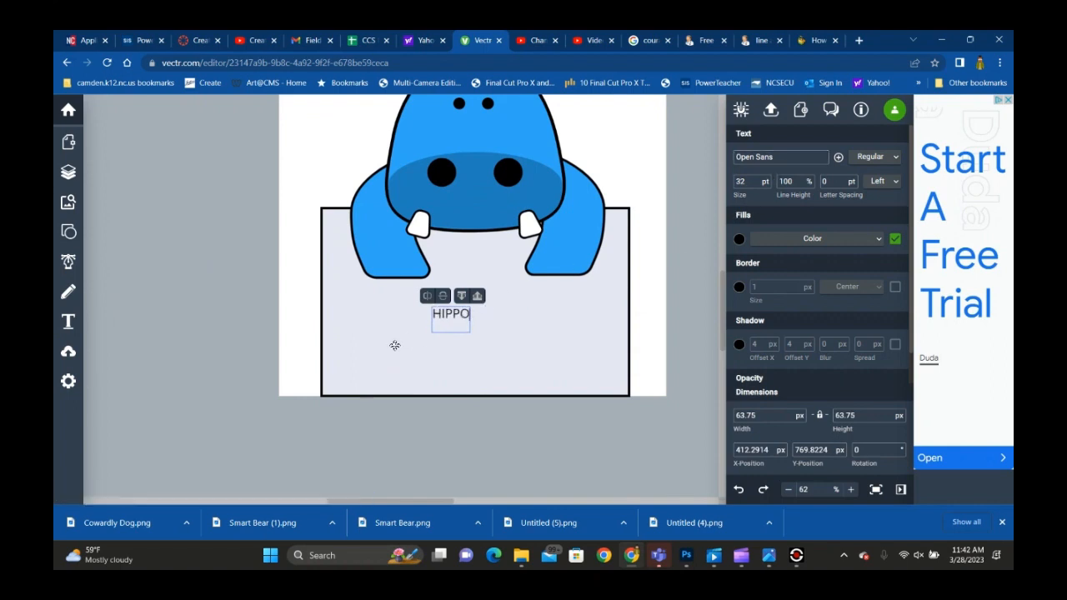
- Enlarge the HIPPO text box to about 644 by 156 px and set the font size to 116 pt
left_click(546, 325)
left_click(459, 315)
left_click_drag(470, 319, 590, 324)
left_click_drag(431, 325, 340, 326)
left_click_drag(466, 332, 465, 366)
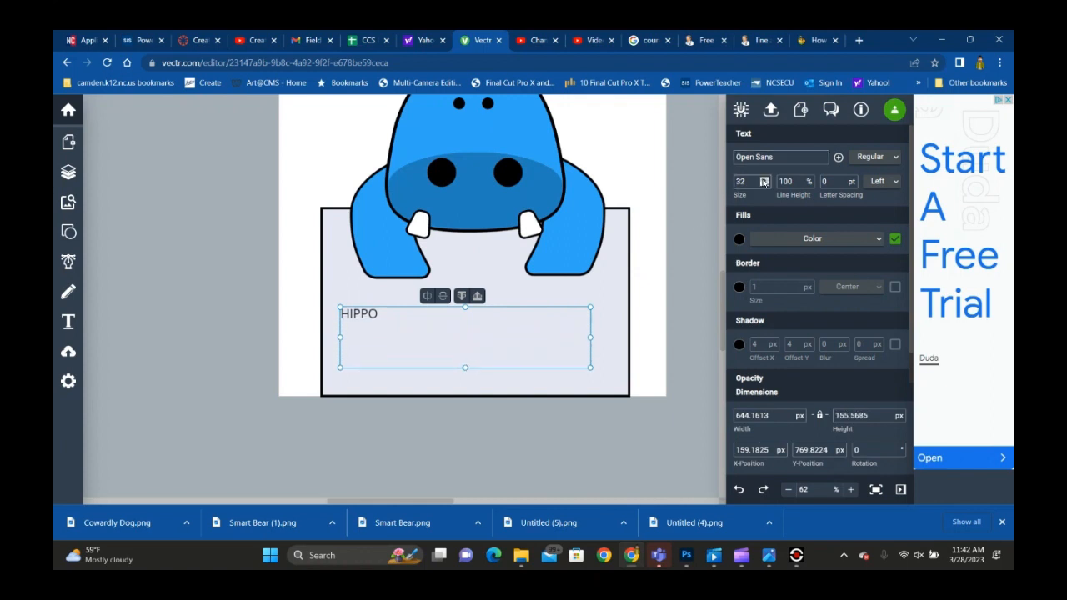
left_click_drag(764, 179, 764, 181)
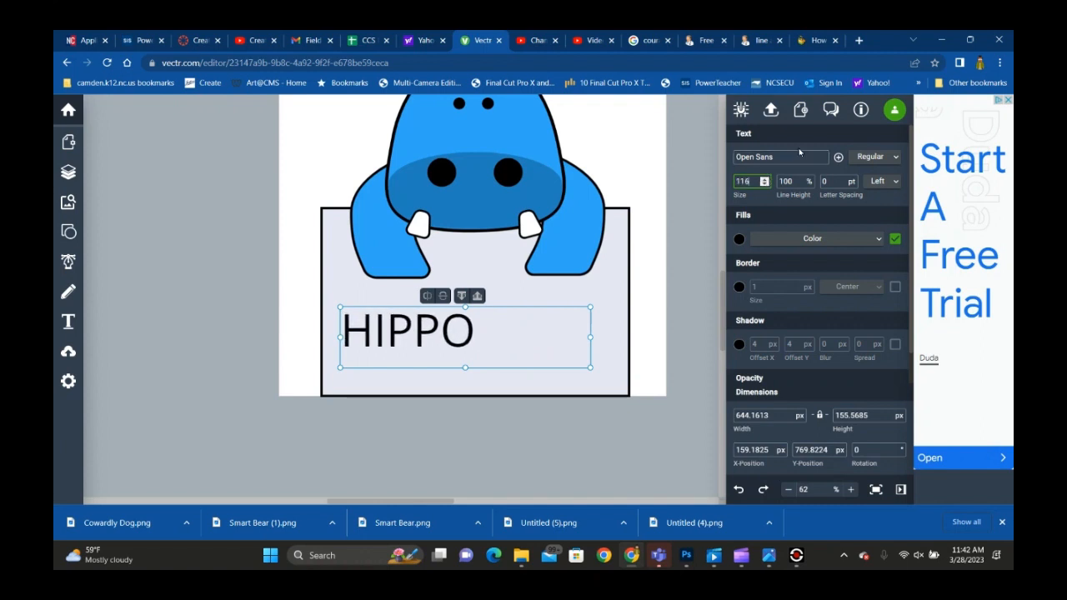
- Try the Over the Rainbow font on the HIPPO text
left_click(806, 157)
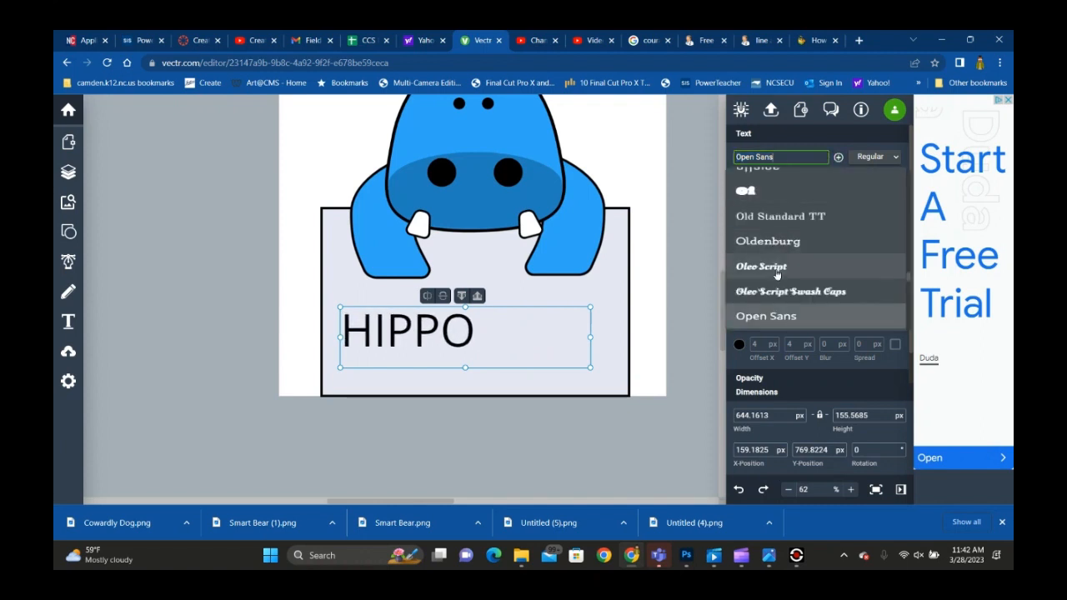
scroll(774, 267, "down", 4)
scroll(775, 273, "down", 3)
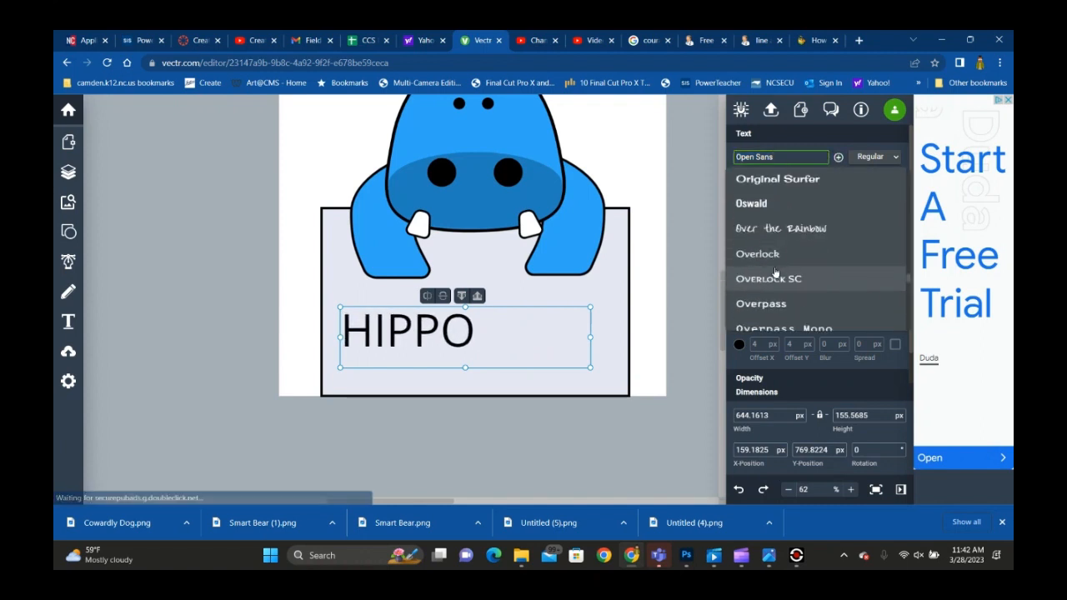
left_click(787, 224)
- Set the HIPPO text's font to Permanent Marker
left_click(800, 157)
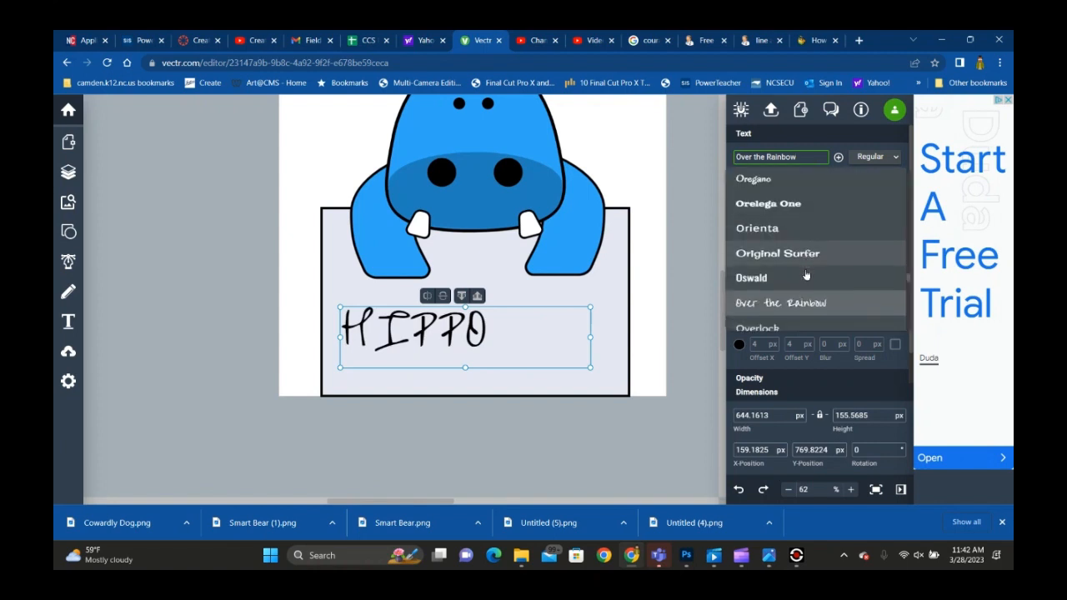
scroll(801, 267, "down", 5)
scroll(802, 265, "up", 1)
scroll(802, 265, "down", 4)
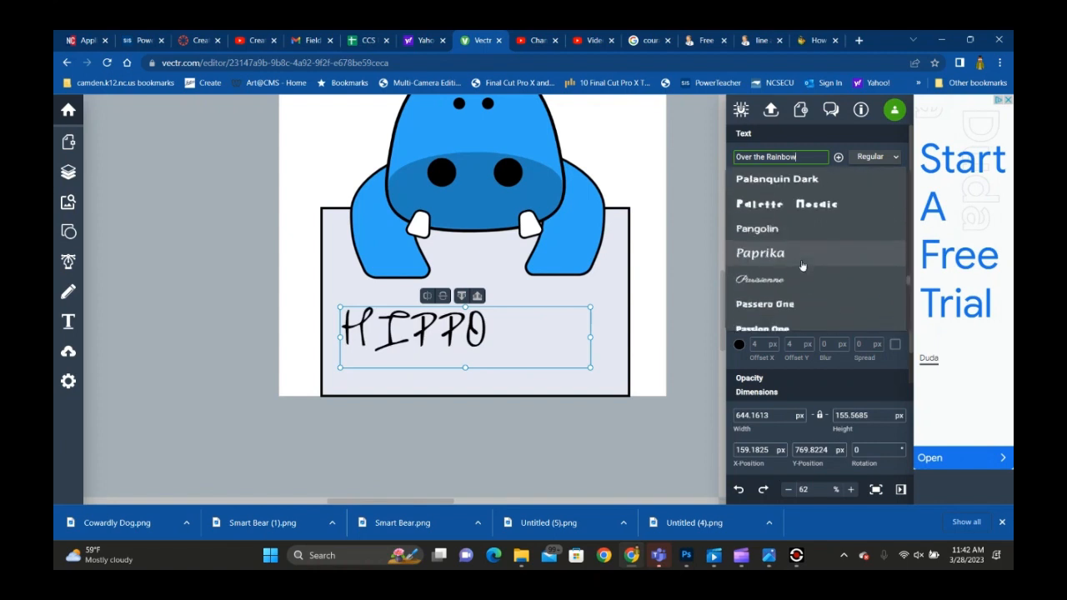
scroll(802, 265, "down", 3)
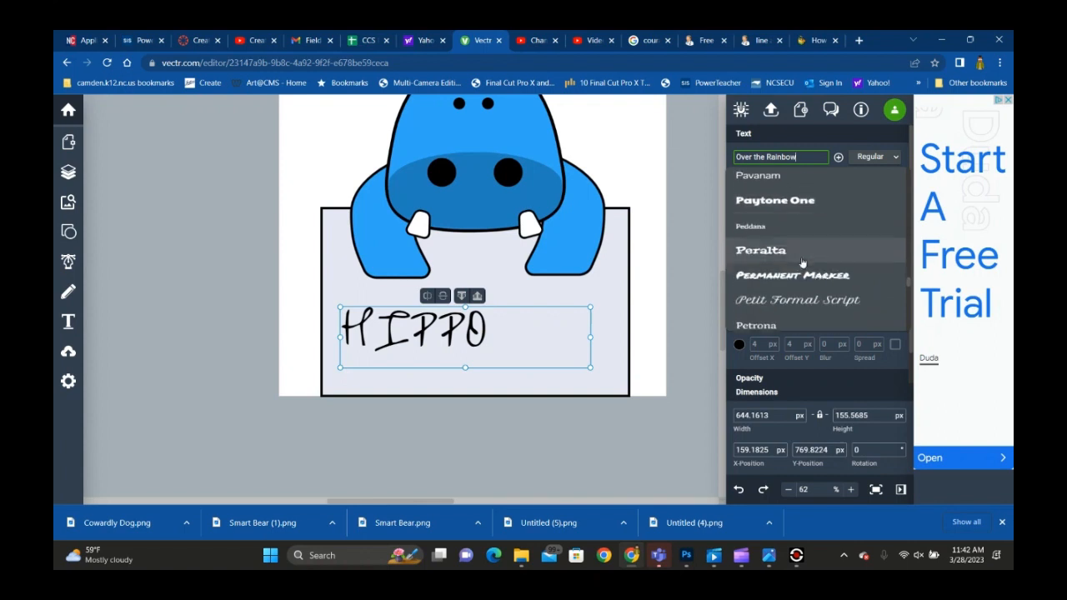
left_click(801, 266)
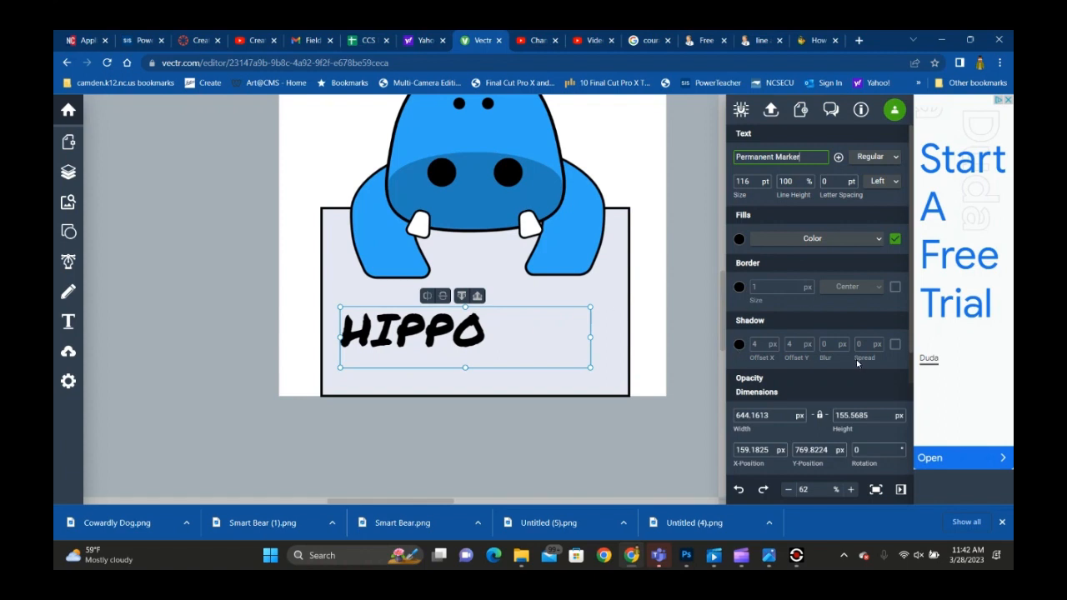
- Add a grey #A8A2A2 shadow and a 1 px white border to the HIPPO text
left_click(896, 346)
left_click(738, 345)
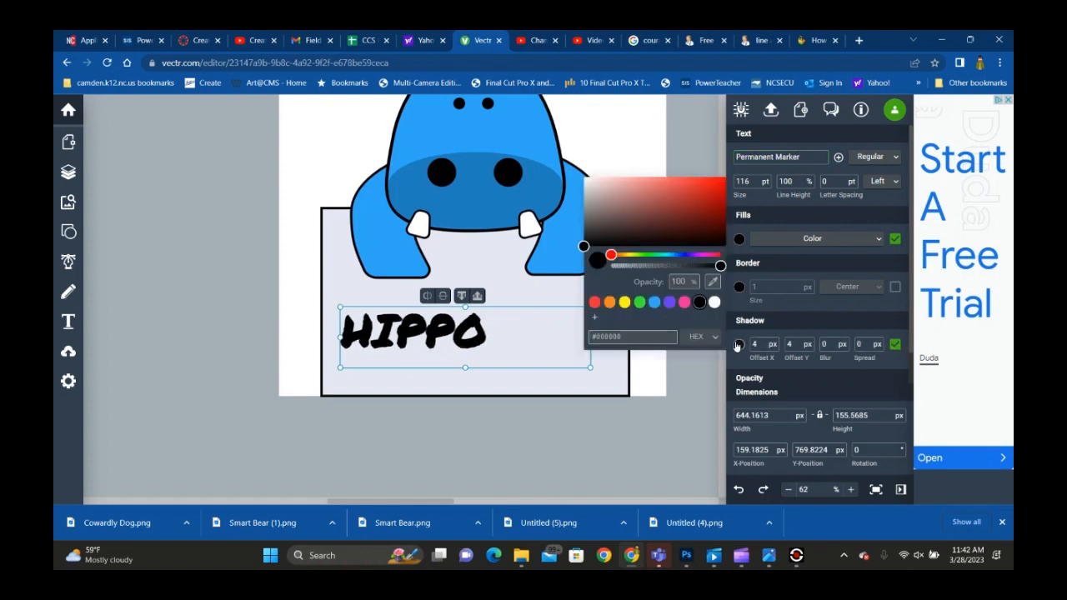
left_click(589, 201)
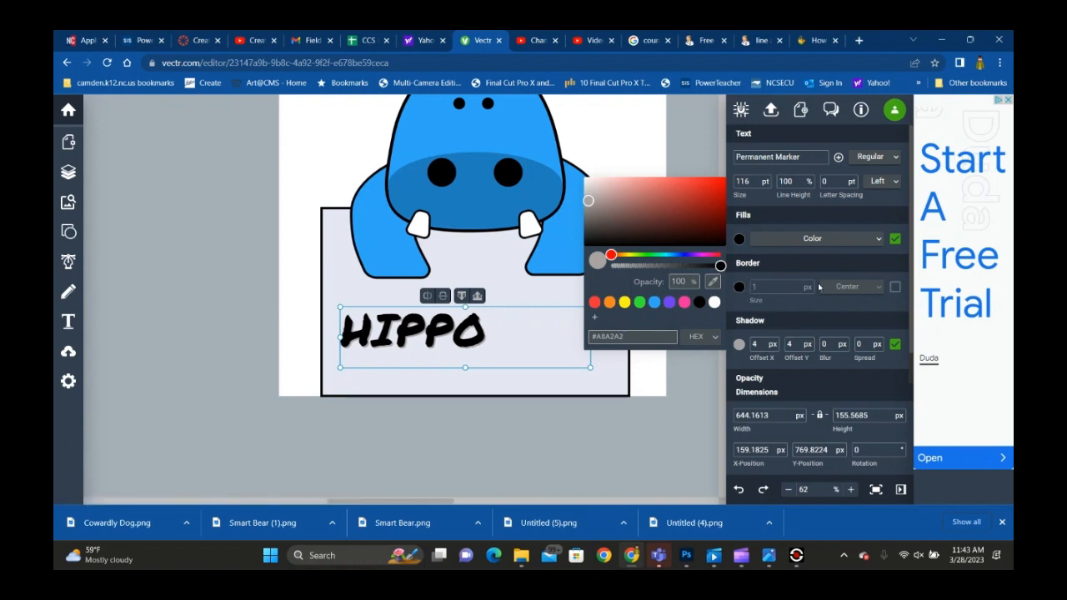
left_click(741, 290)
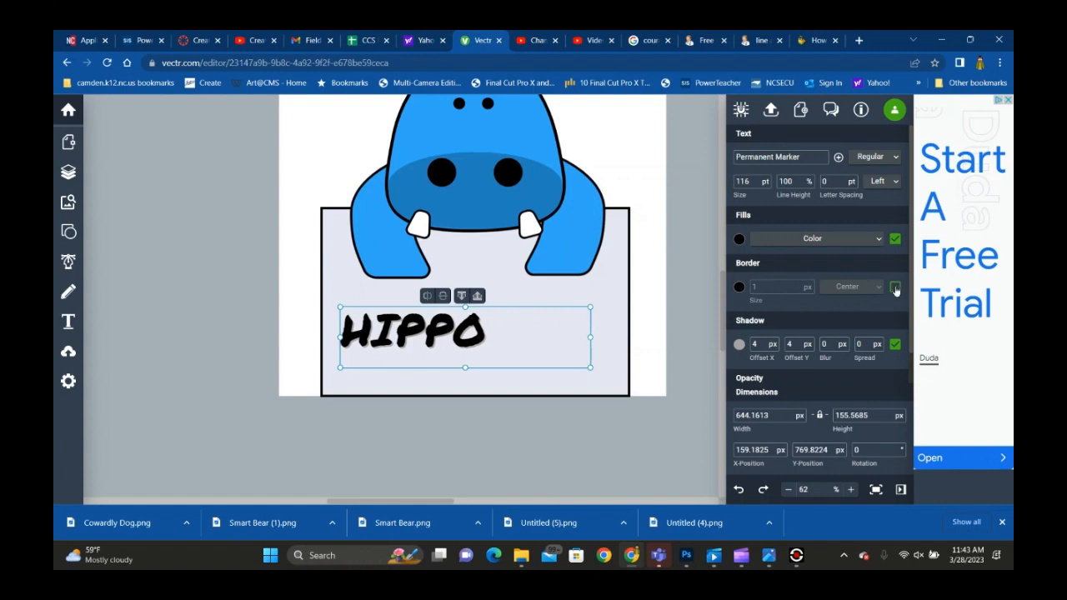
left_click(895, 288)
left_click(738, 289)
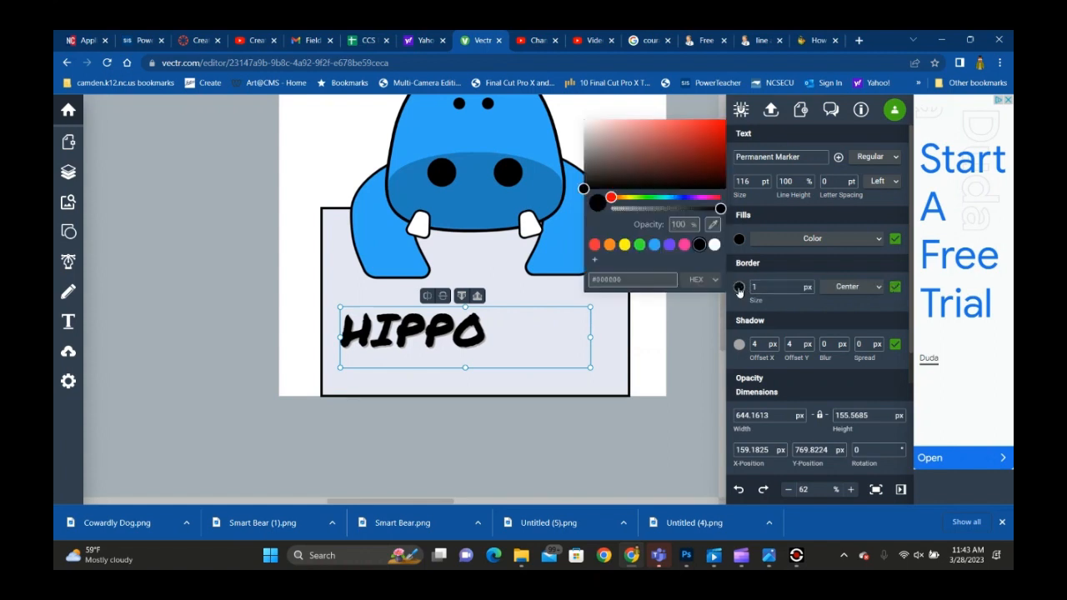
left_click(714, 244)
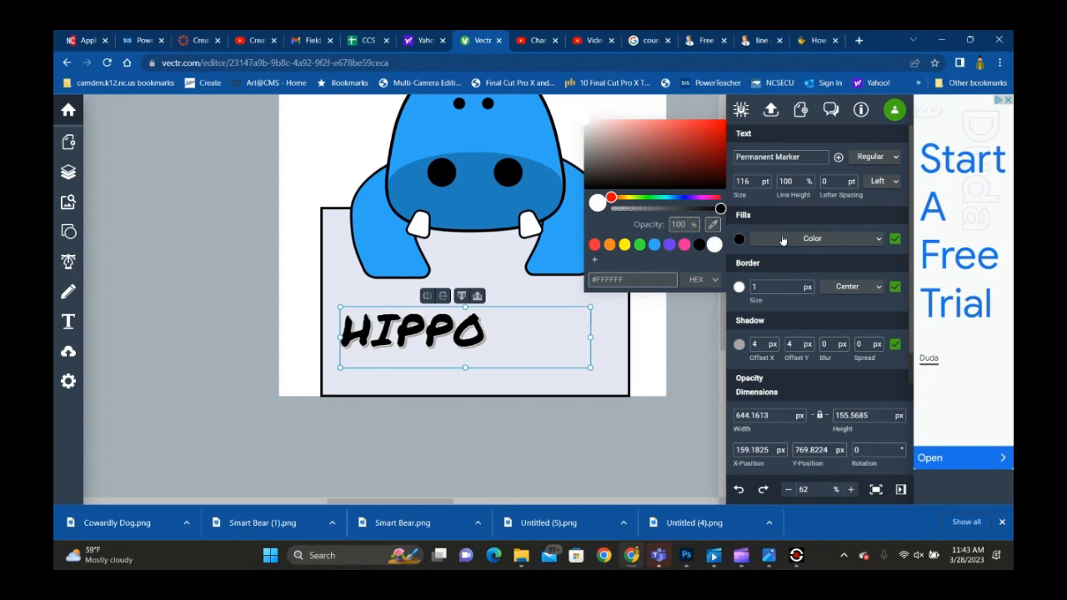
- Change the sign's text to "HIPHop2mus" and widen its text box to about 755 px, centred across the rectangle
left_click_drag(478, 342, 329, 343)
double_click(493, 340)
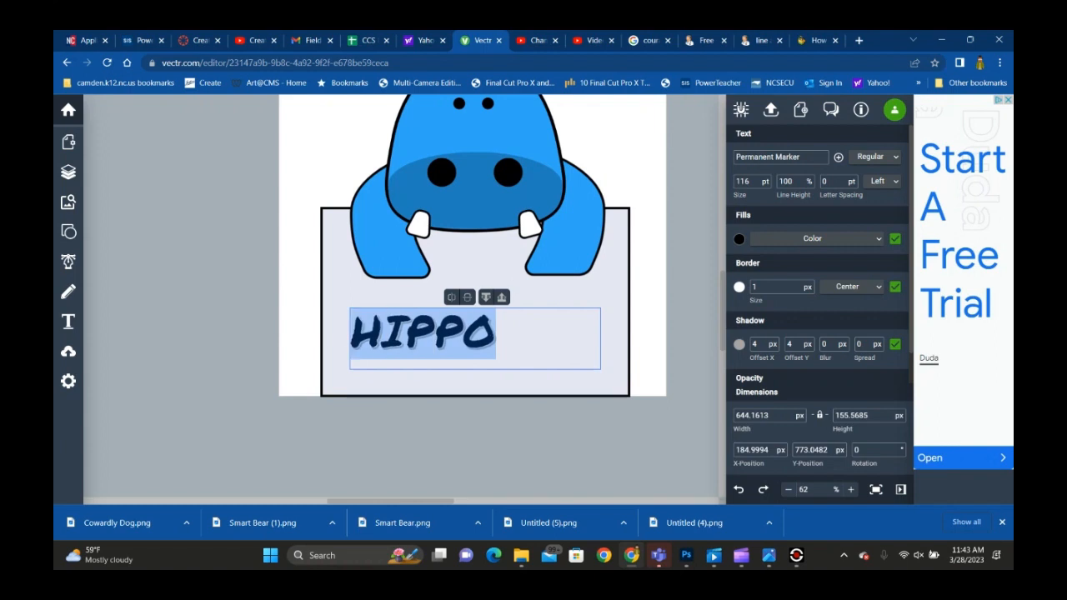
left_click_drag(433, 337, 500, 337)
type("HOP")
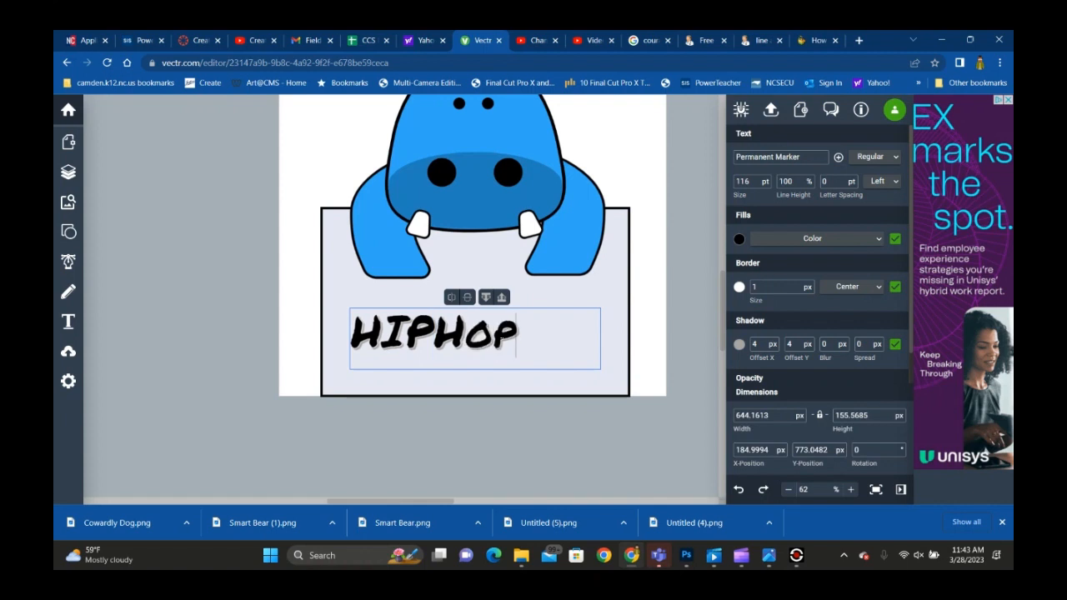
type("Z")
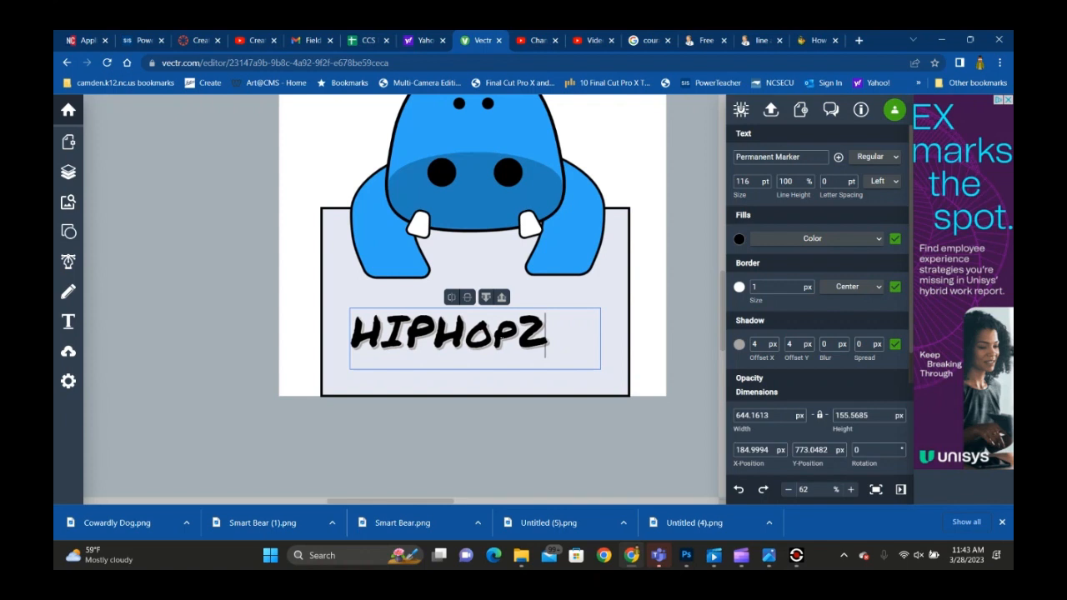
type("MUS")
left_click(593, 124)
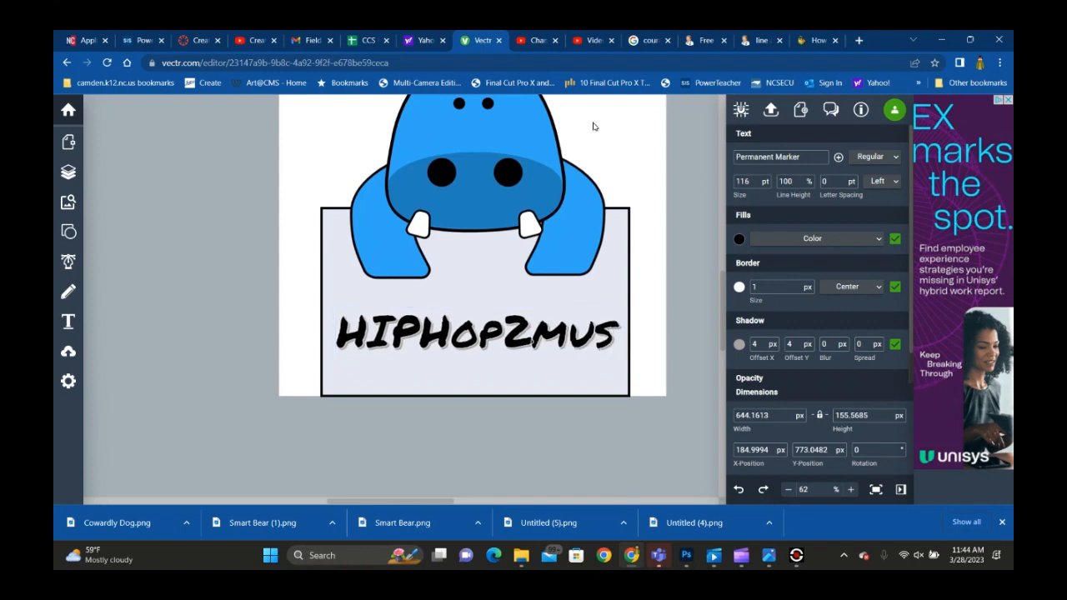
left_click(540, 330)
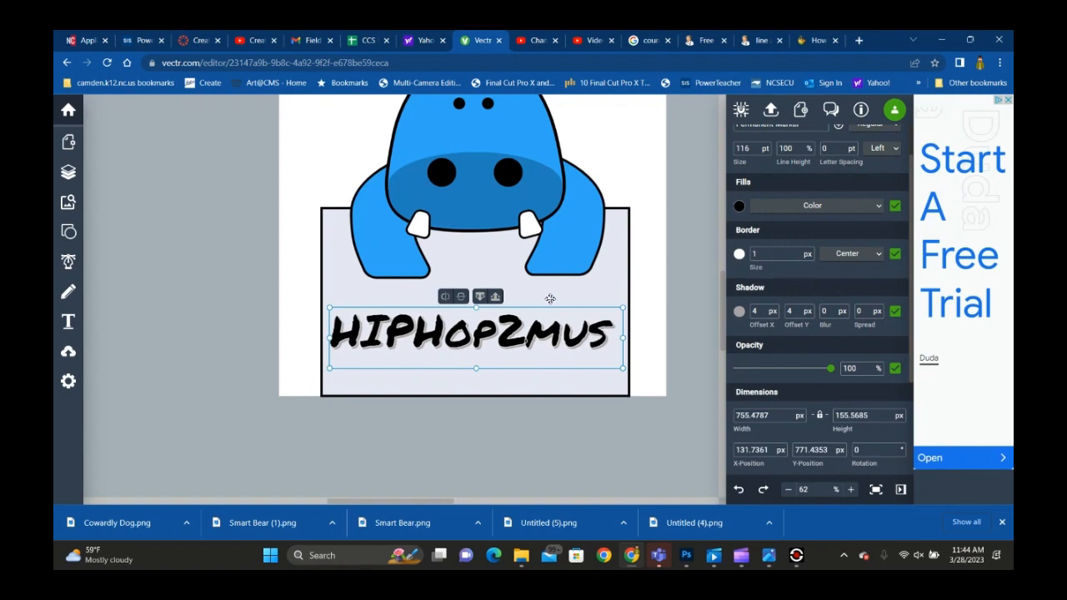
left_click(626, 161)
- Look over the whole hippo drawing from the ears down to the lettering on the sign
scroll(629, 163, "up", 3)
scroll(629, 163, "down", 3)
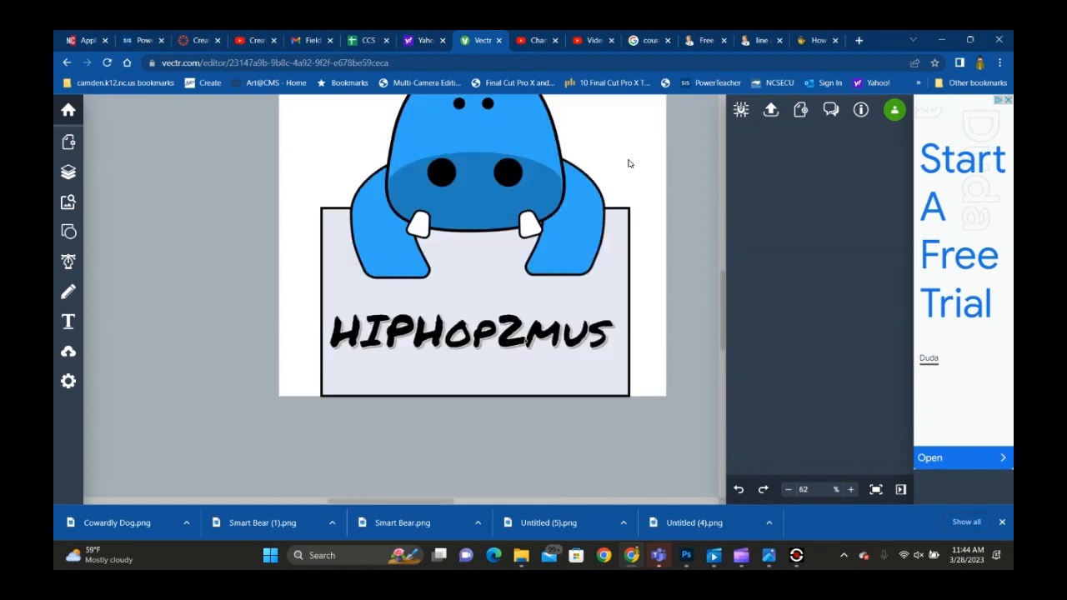
scroll(629, 164, "up", 3)
scroll(629, 163, "down", 3)
scroll(628, 163, "up", 3)
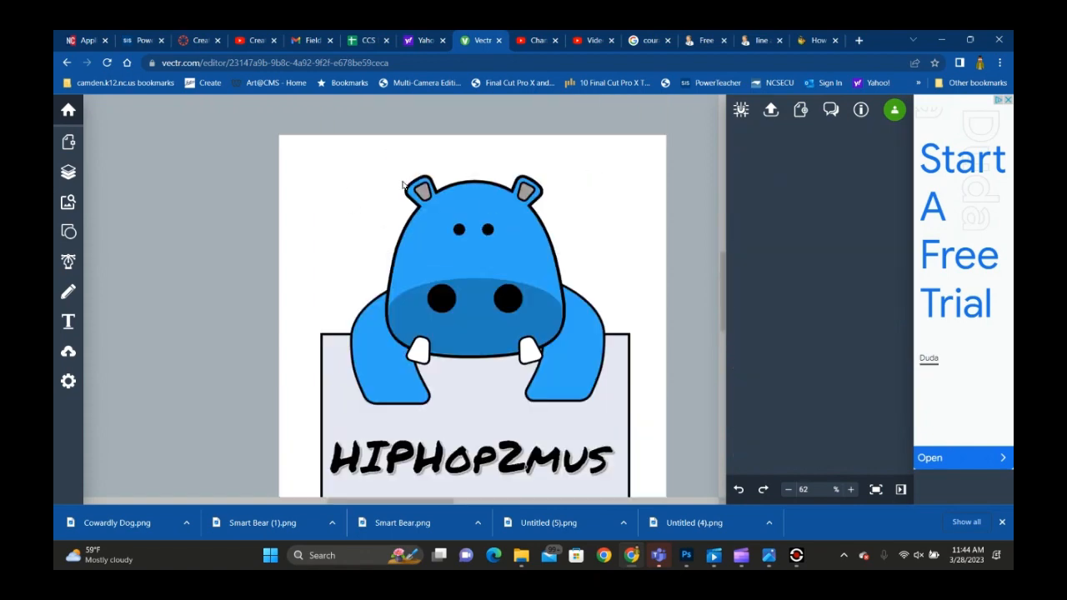
scroll(471, 381, "down", 3)
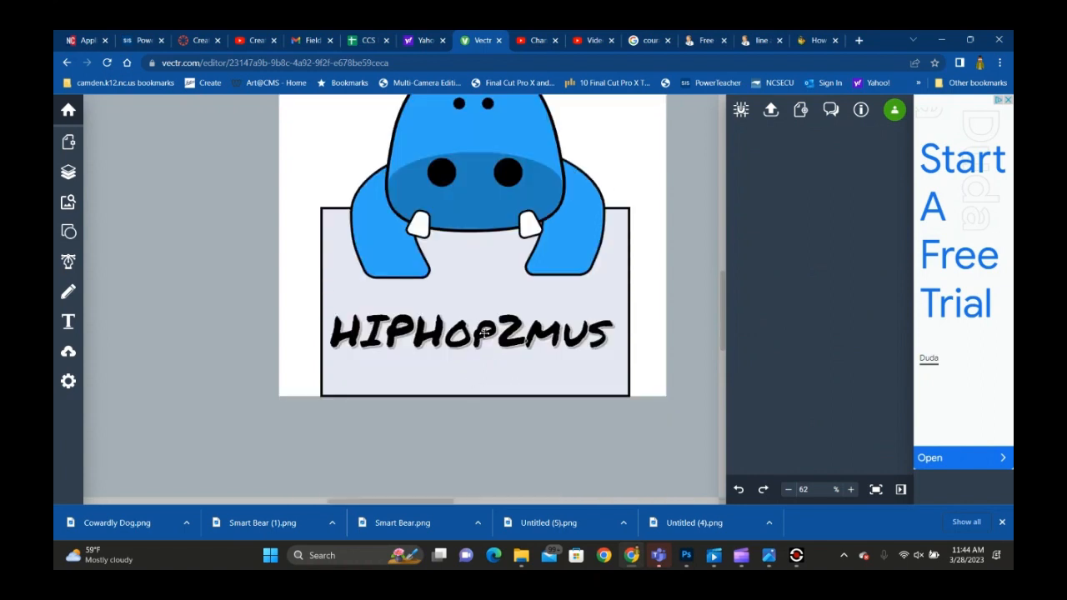
scroll(533, 277, "up", 3)
- Export the page as a PNG image and download it
left_click(771, 110)
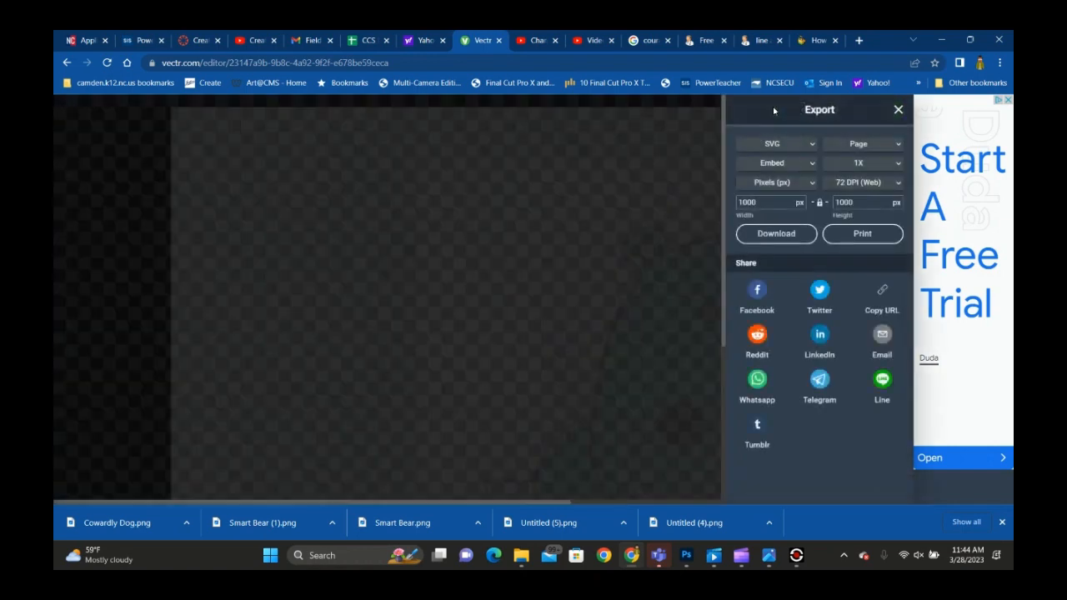
left_click(771, 144)
left_click(758, 185)
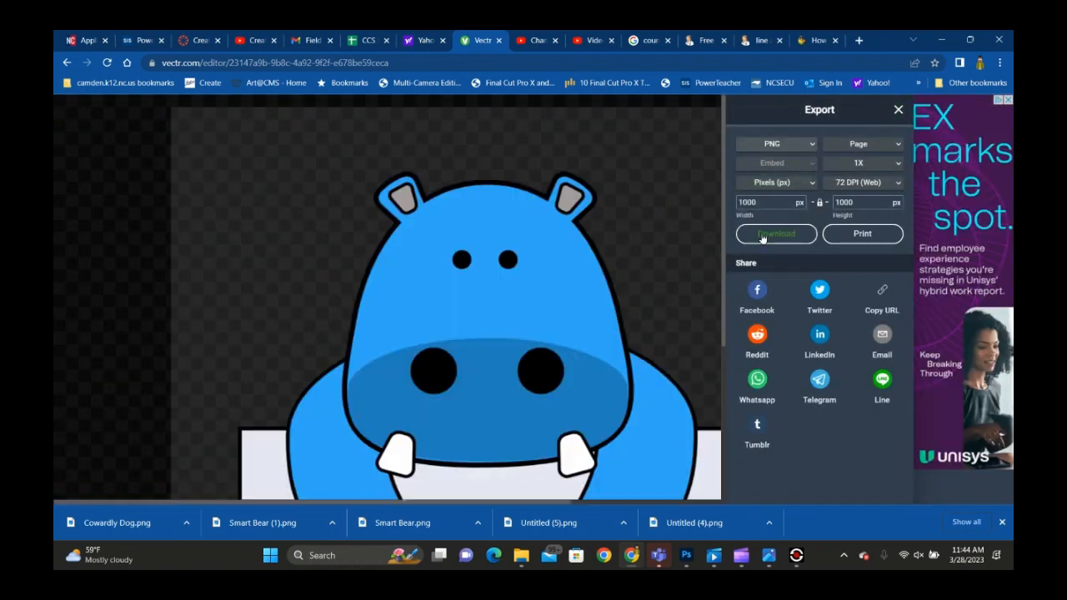
left_click(763, 236)
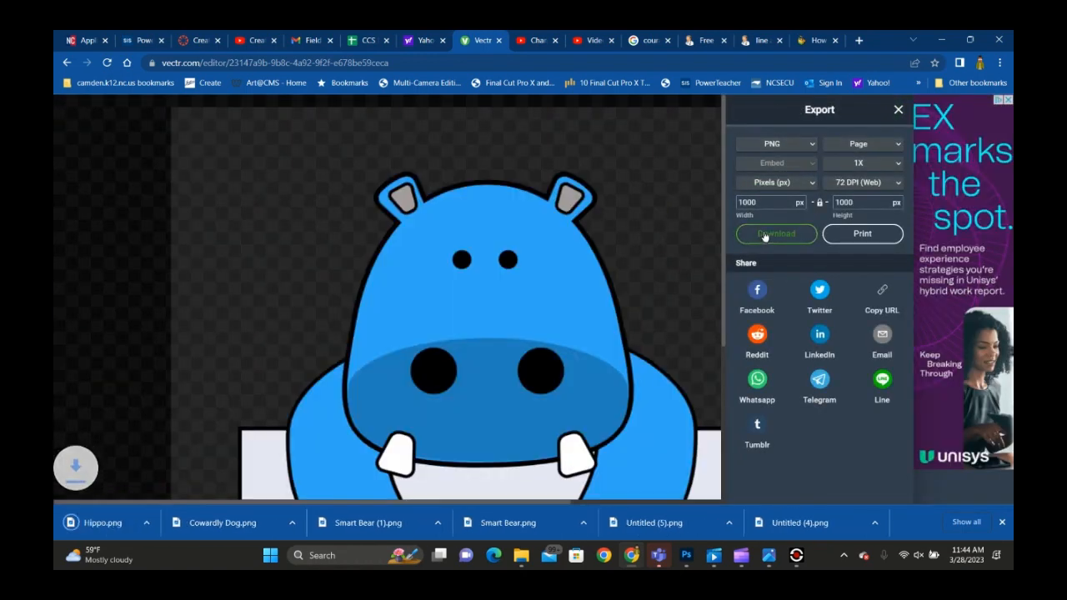